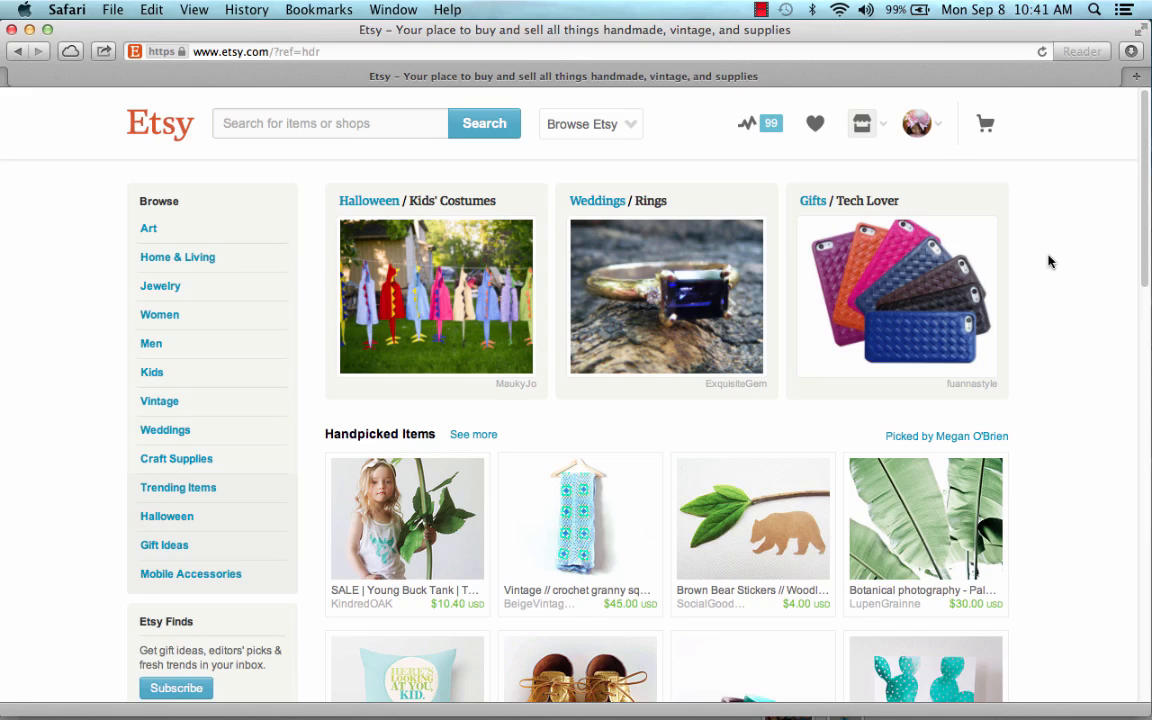
View the account's activity feed and return to the home page.
click(918, 129)
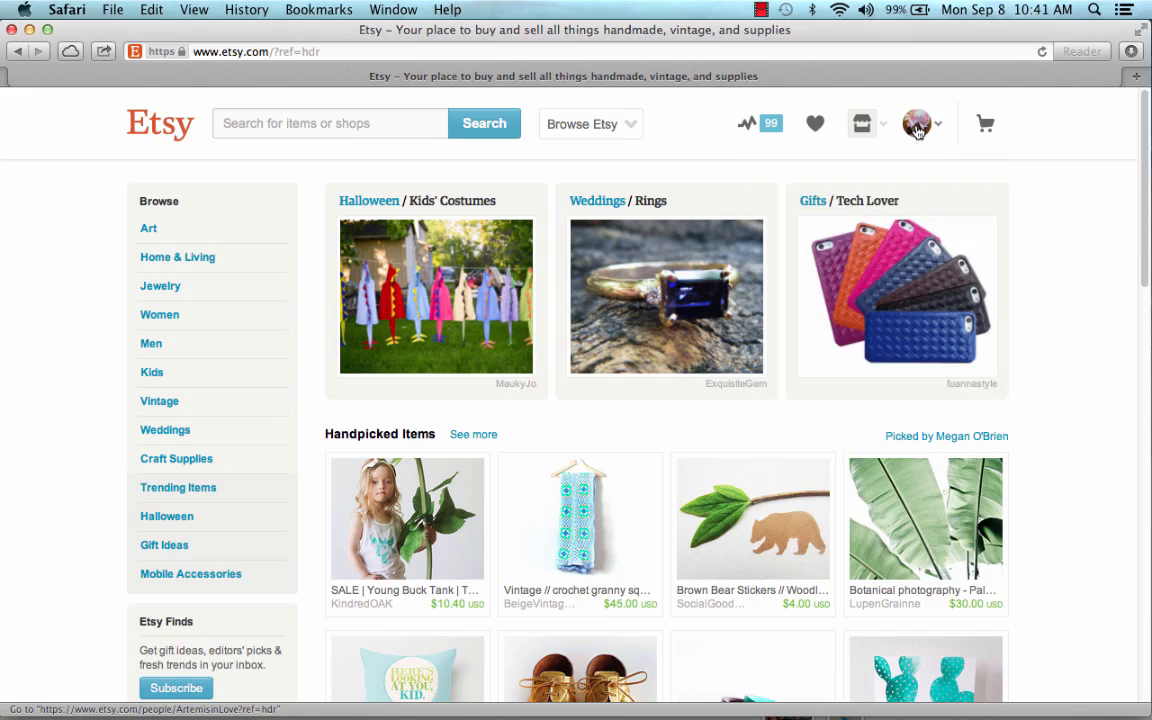
click(866, 124)
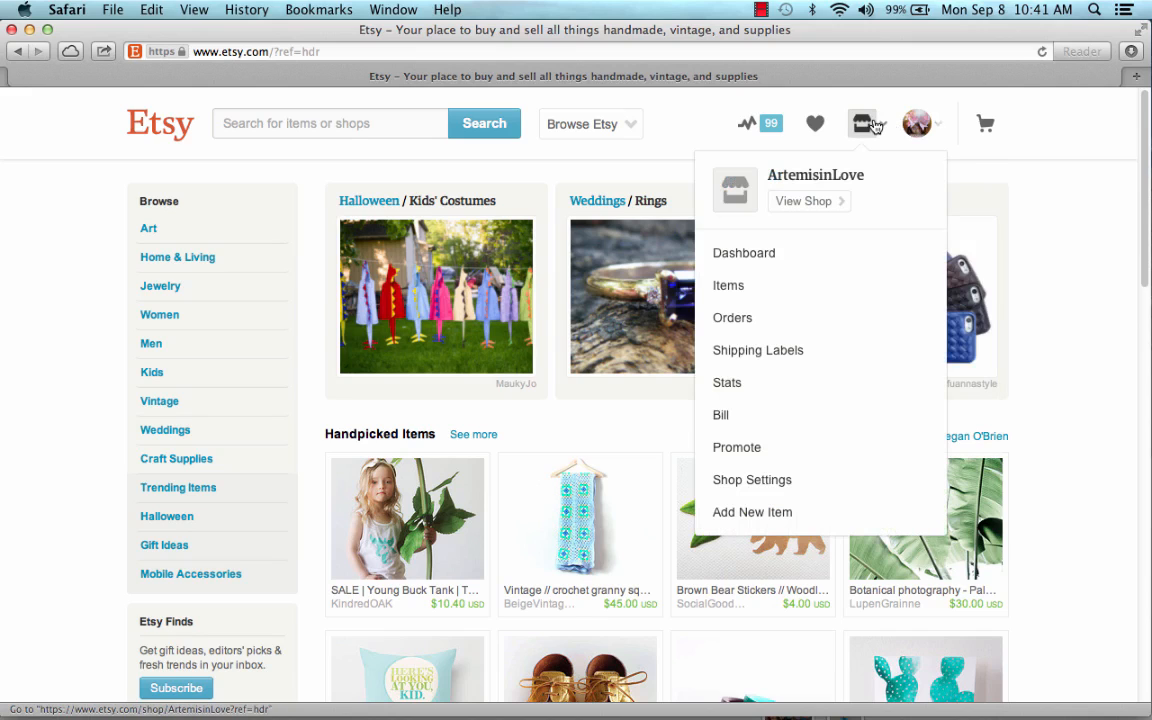
click(748, 123)
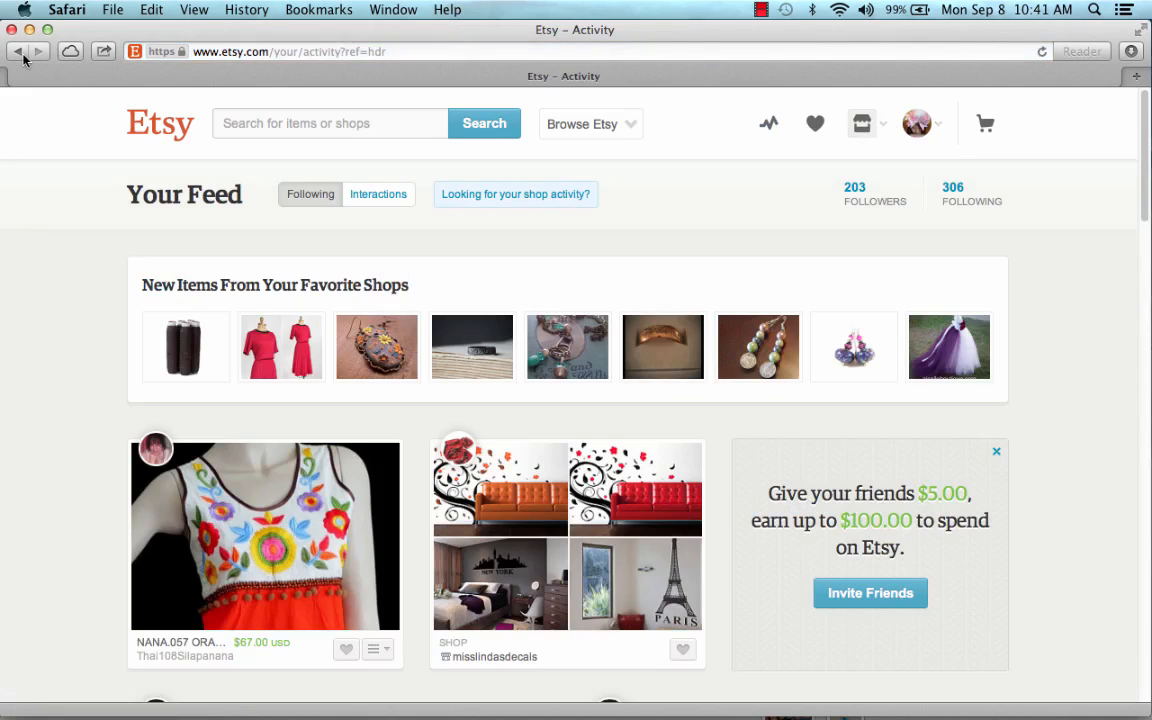
click(20, 55)
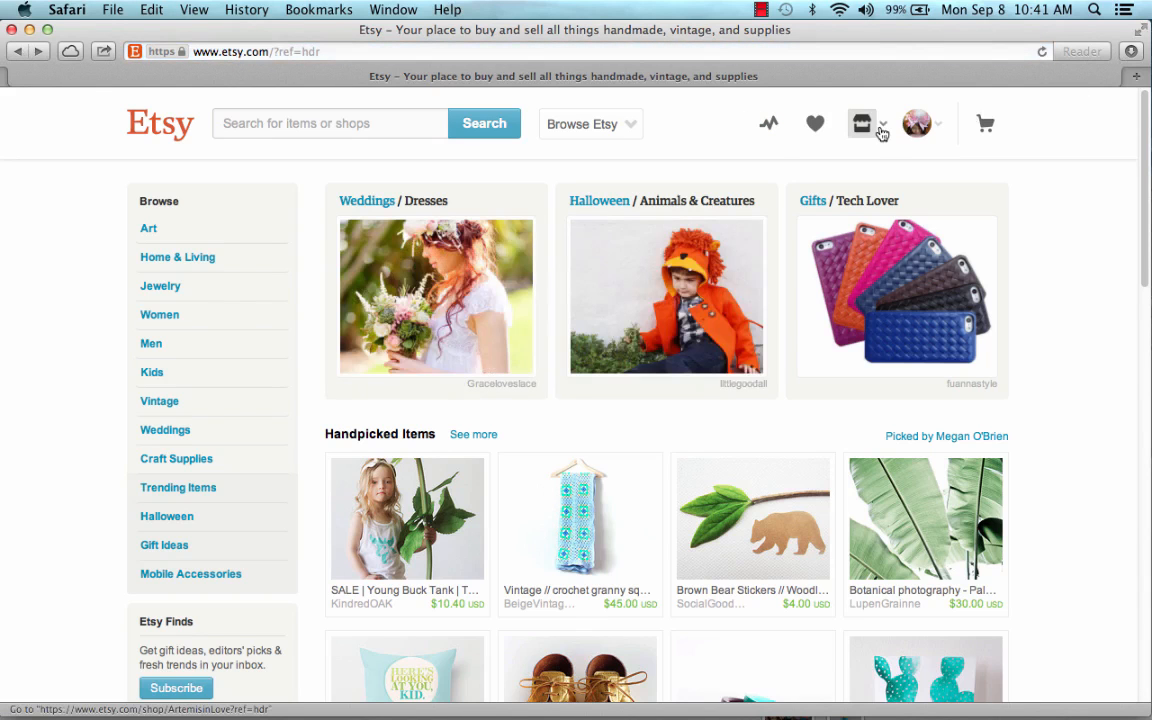
Open the shop dashboard and go on to the shop's list of items for sale.
click(864, 127)
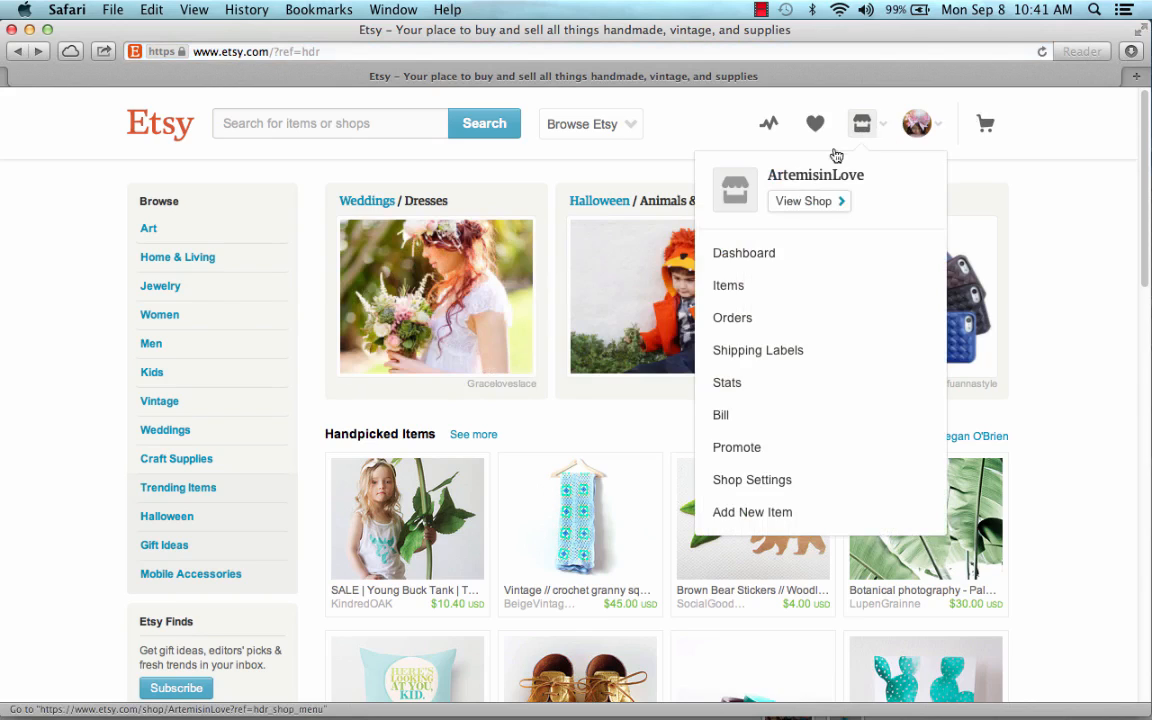
click(775, 258)
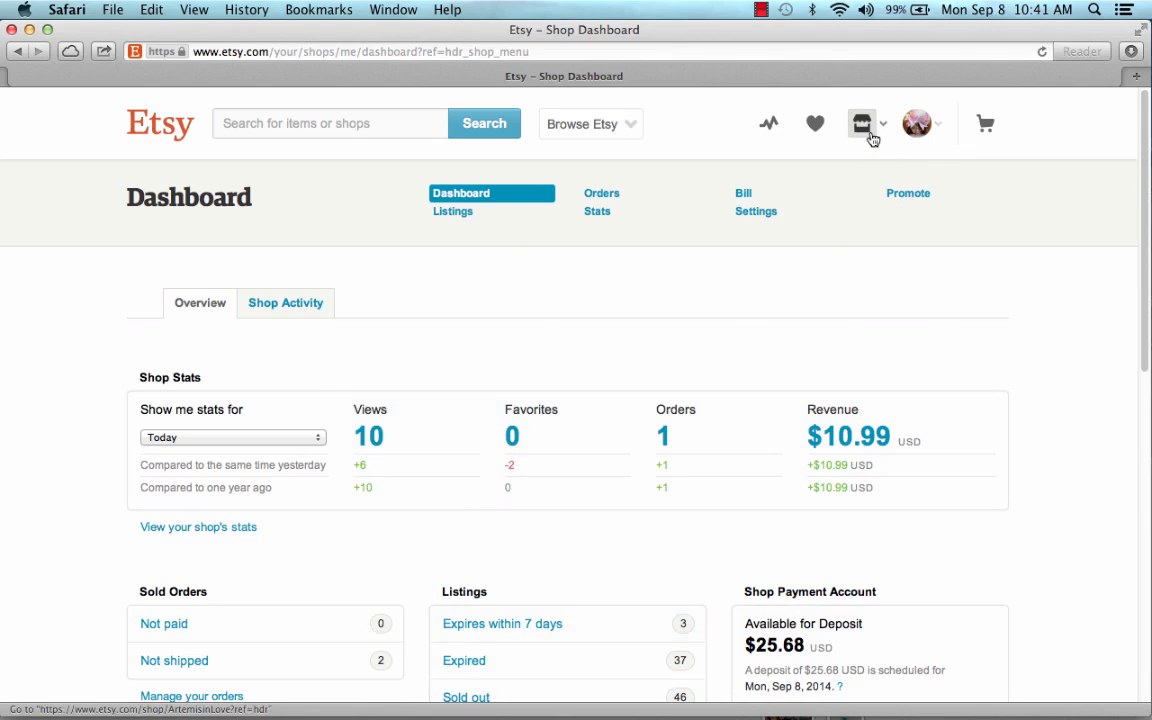
mouse_move(870, 128)
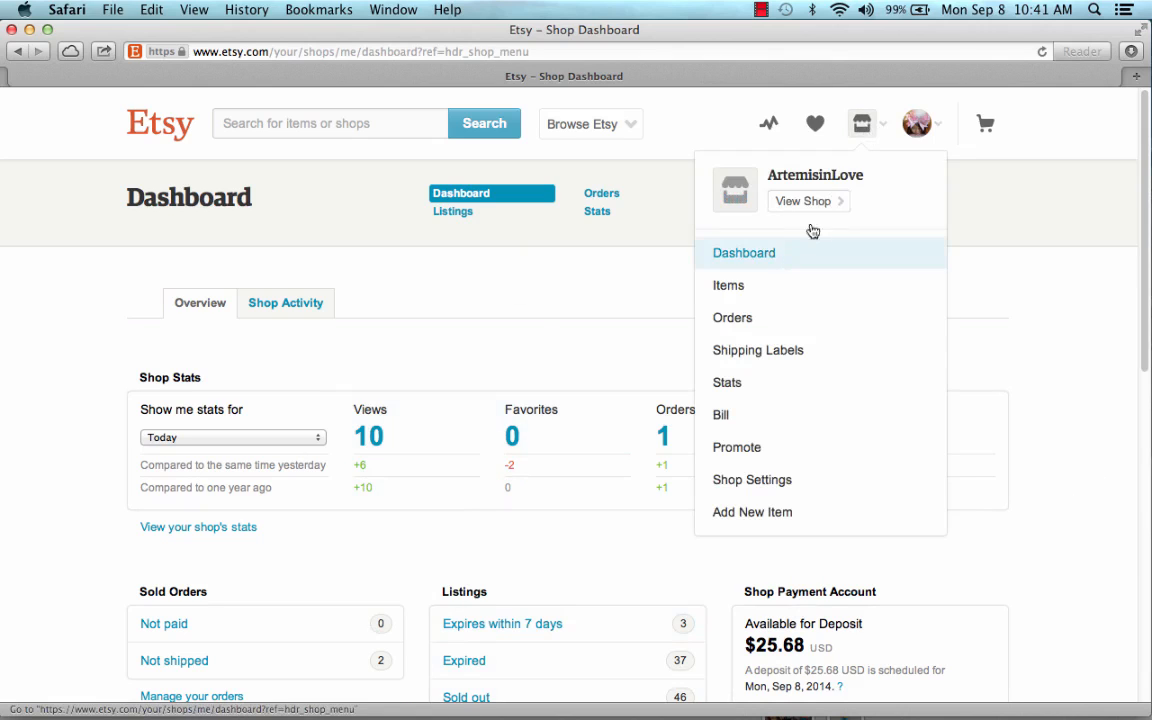
click(769, 290)
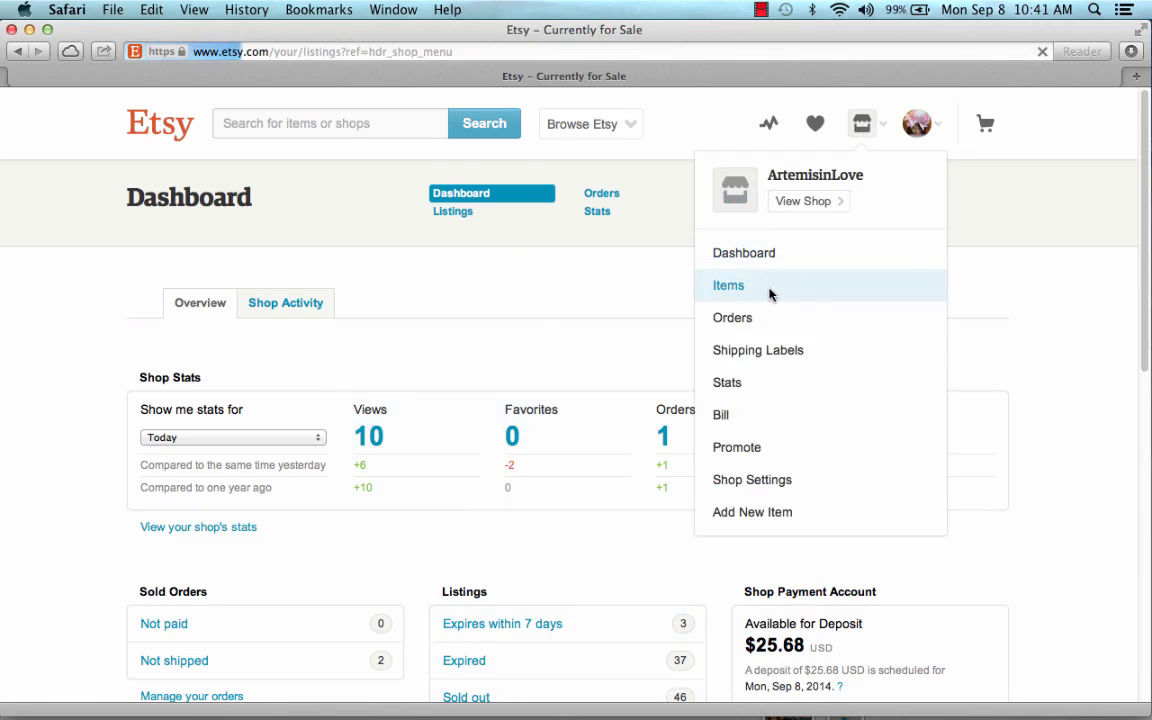
Look over the active listings and start a new item listing.
scroll(808, 344, down, 3)
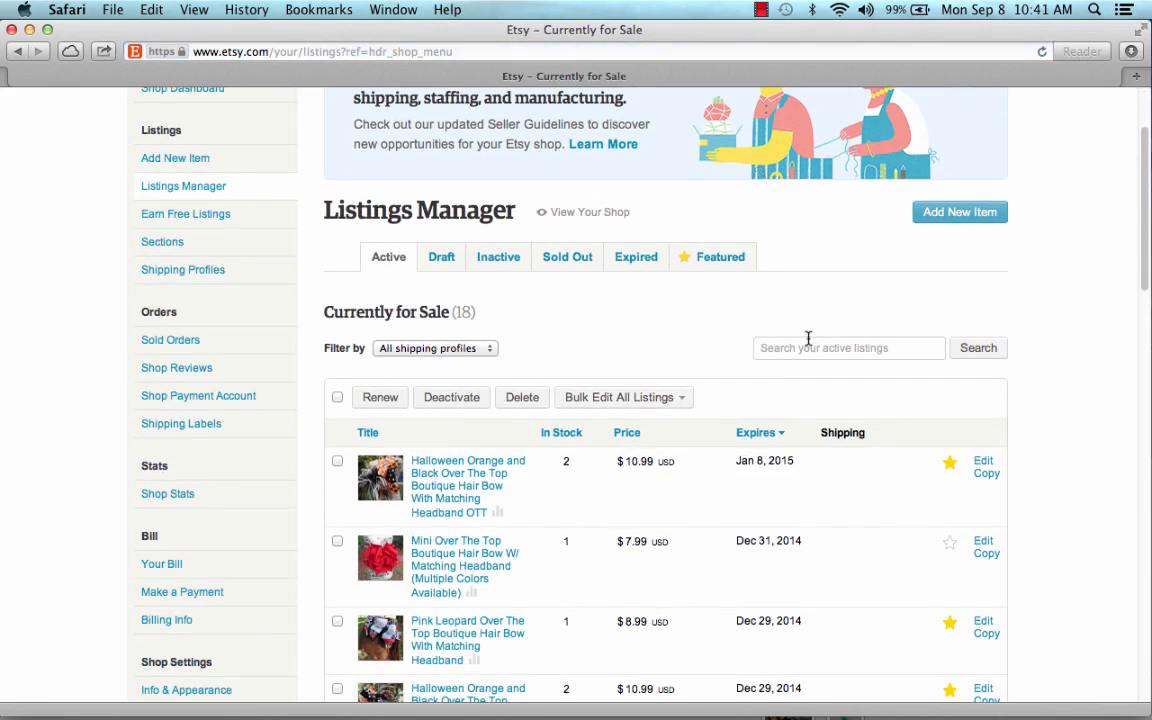
scroll(808, 340, down, 15)
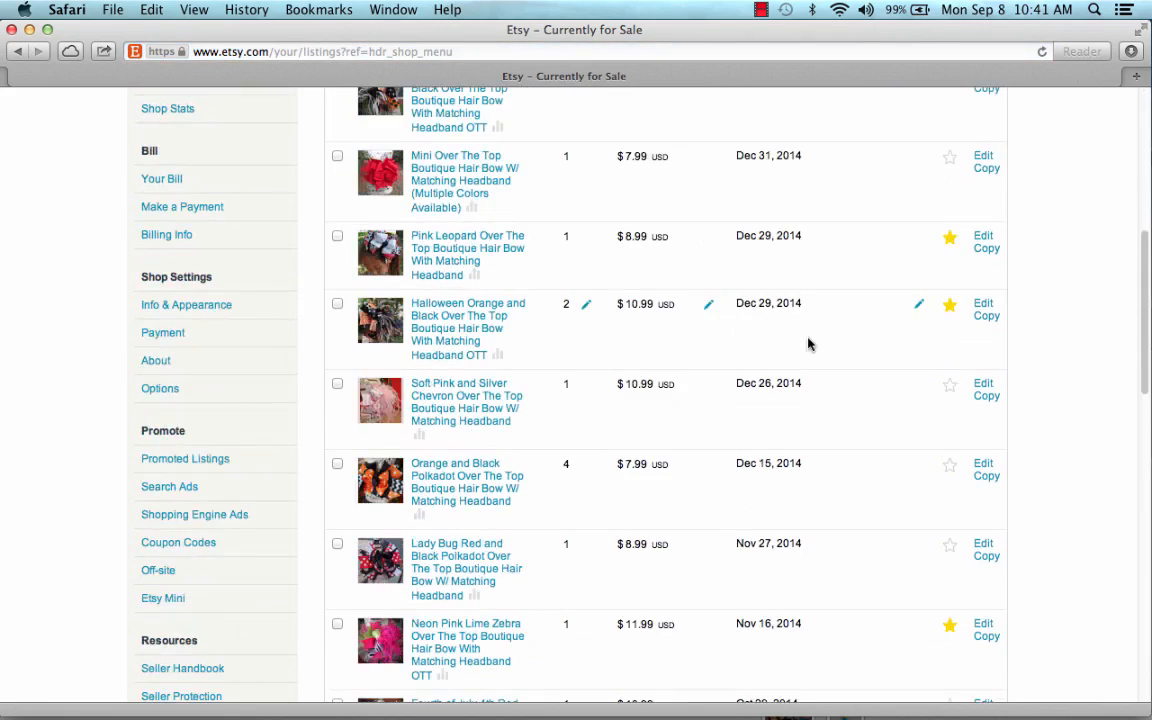
scroll(808, 344, down, 8)
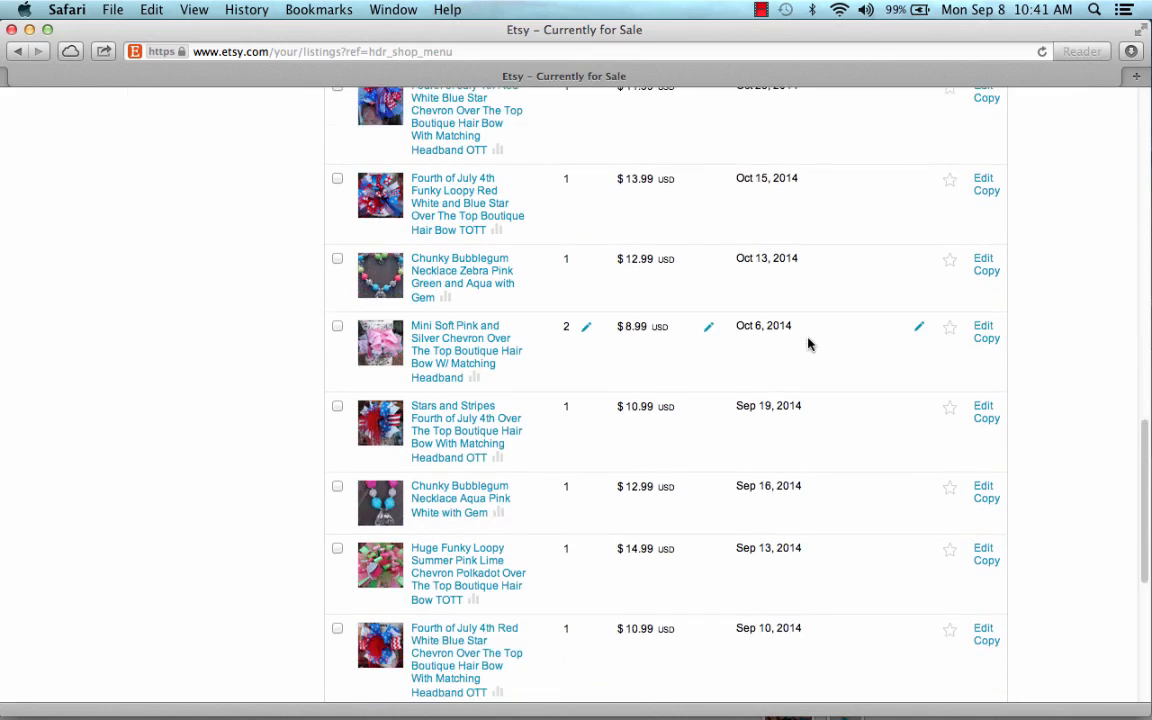
scroll(808, 344, up, 9)
scroll(808, 344, up, 15)
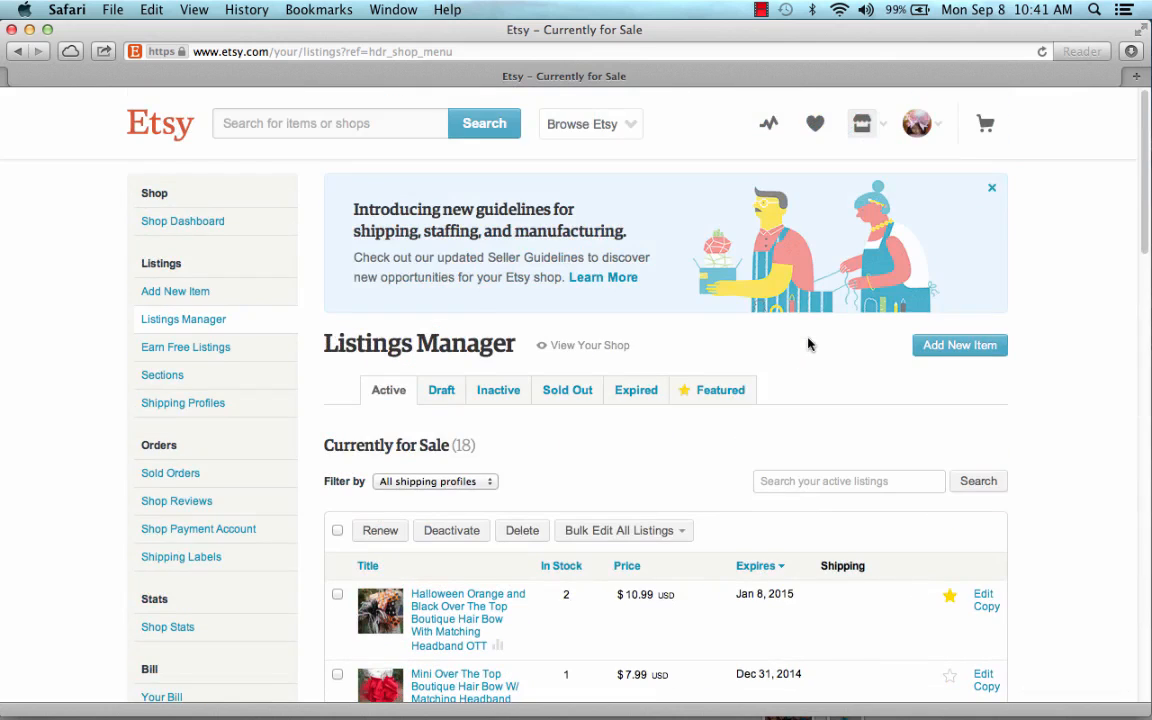
scroll(910, 398, down, 2)
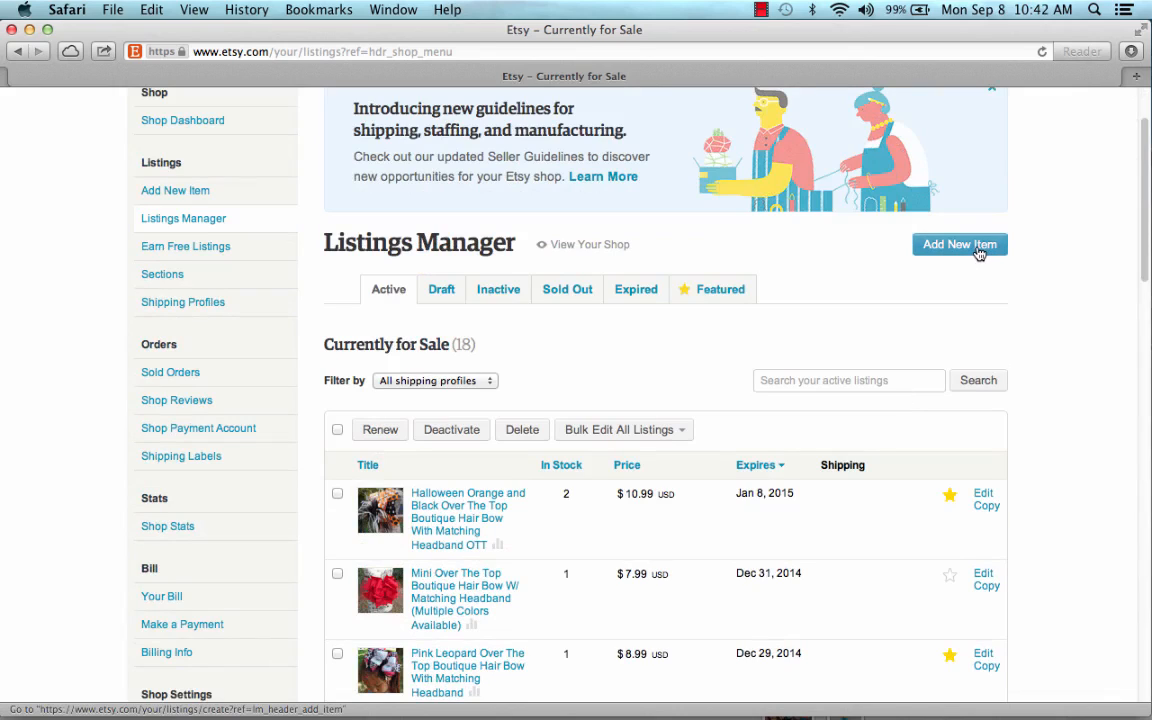
click(978, 250)
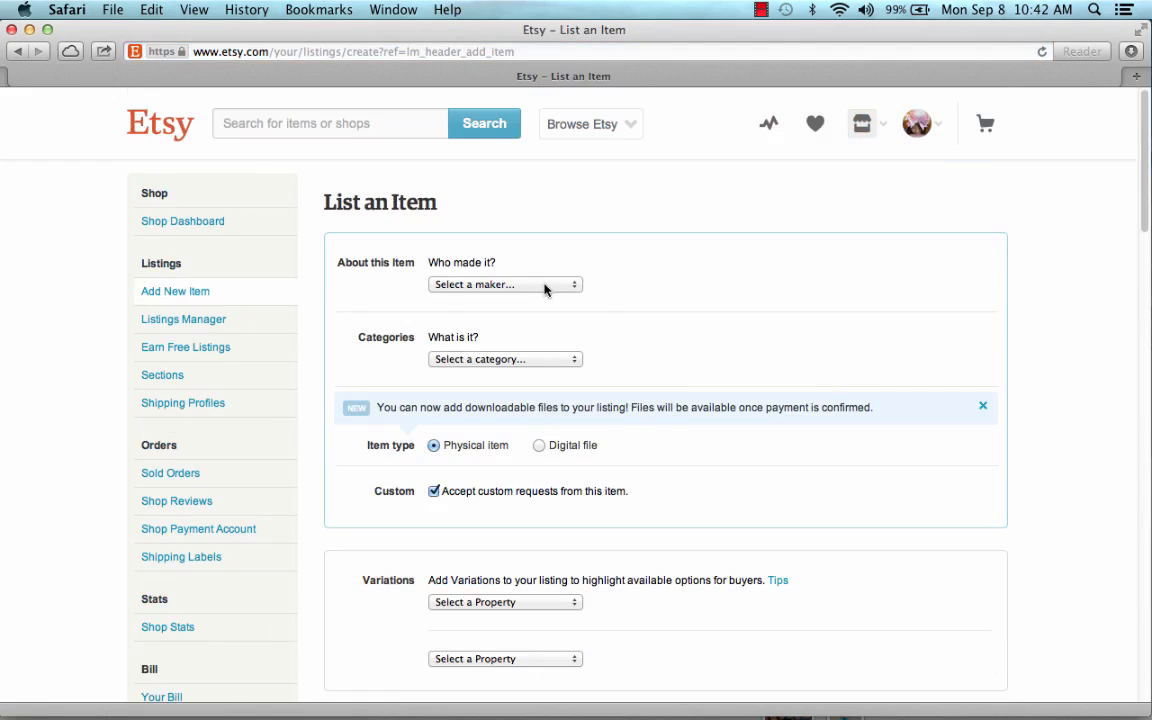
Describe the item as made by "I did", "A finished product" and "Made to order".
click(545, 288)
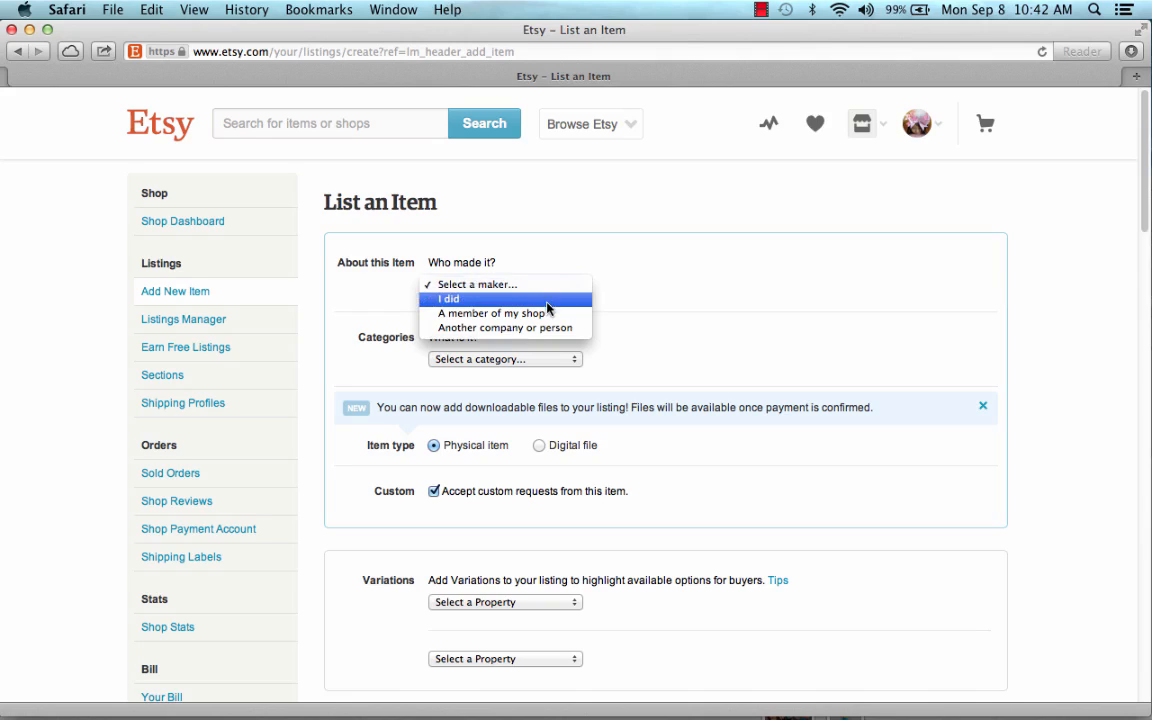
click(548, 300)
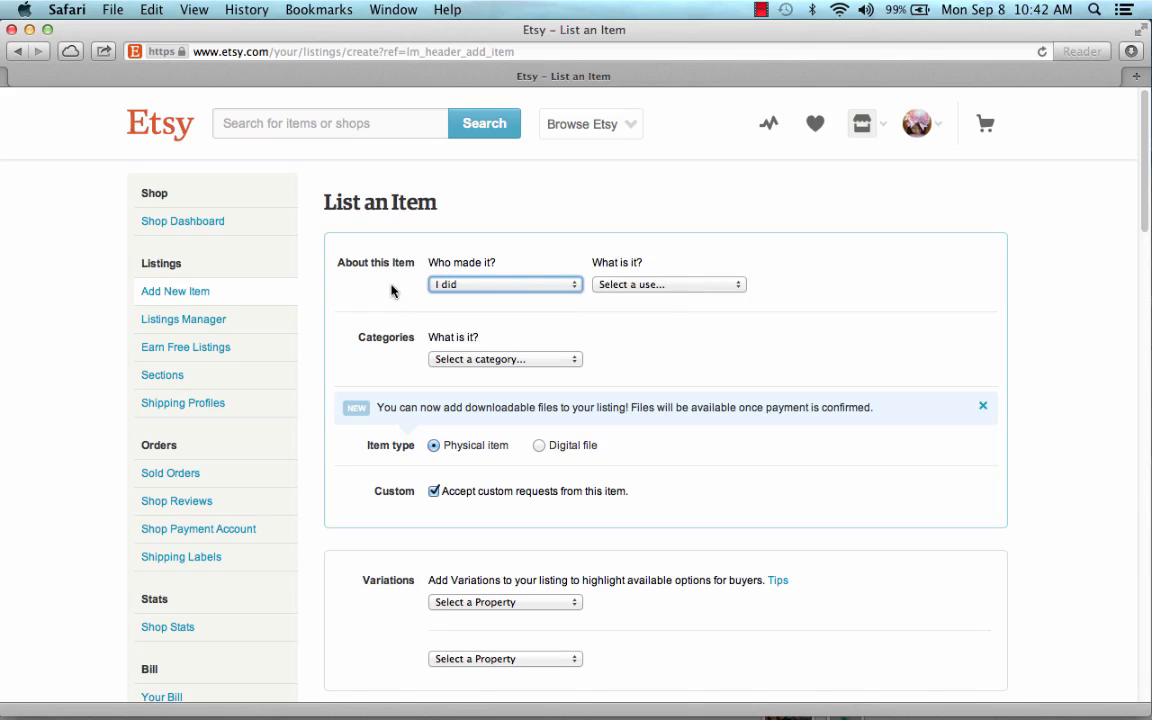
click(696, 287)
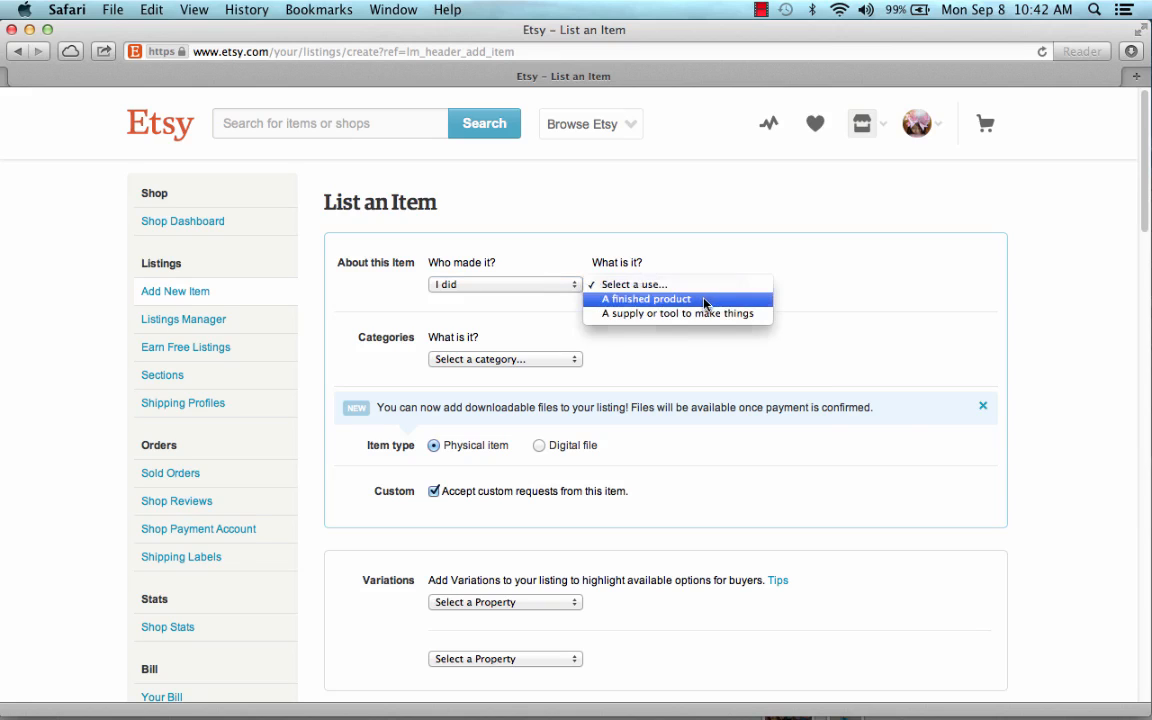
click(705, 300)
click(820, 286)
click(840, 316)
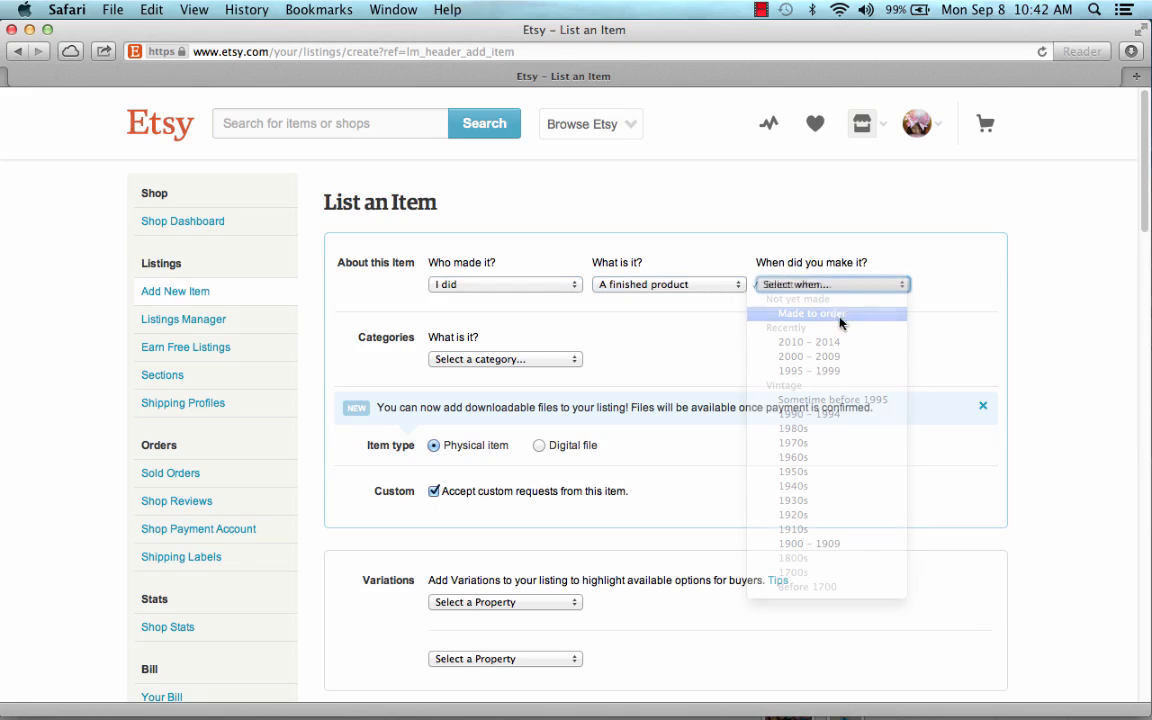
triple_click(697, 334)
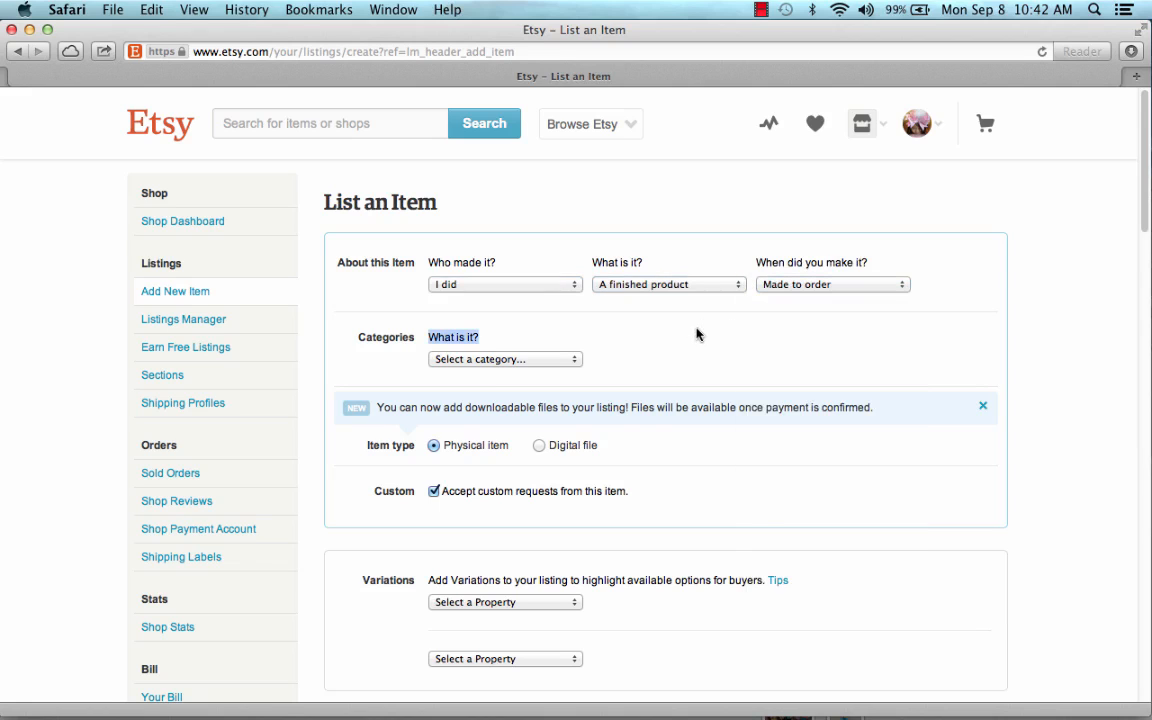
scroll(697, 334, down, 2)
click(486, 300)
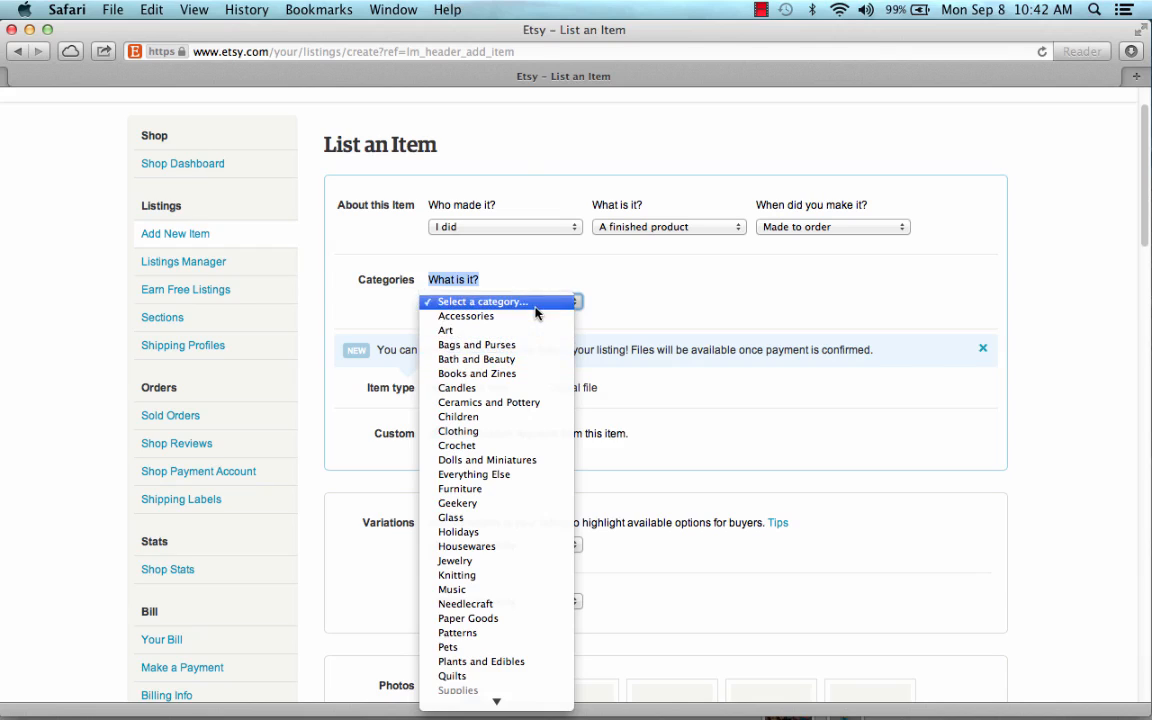
click(535, 317)
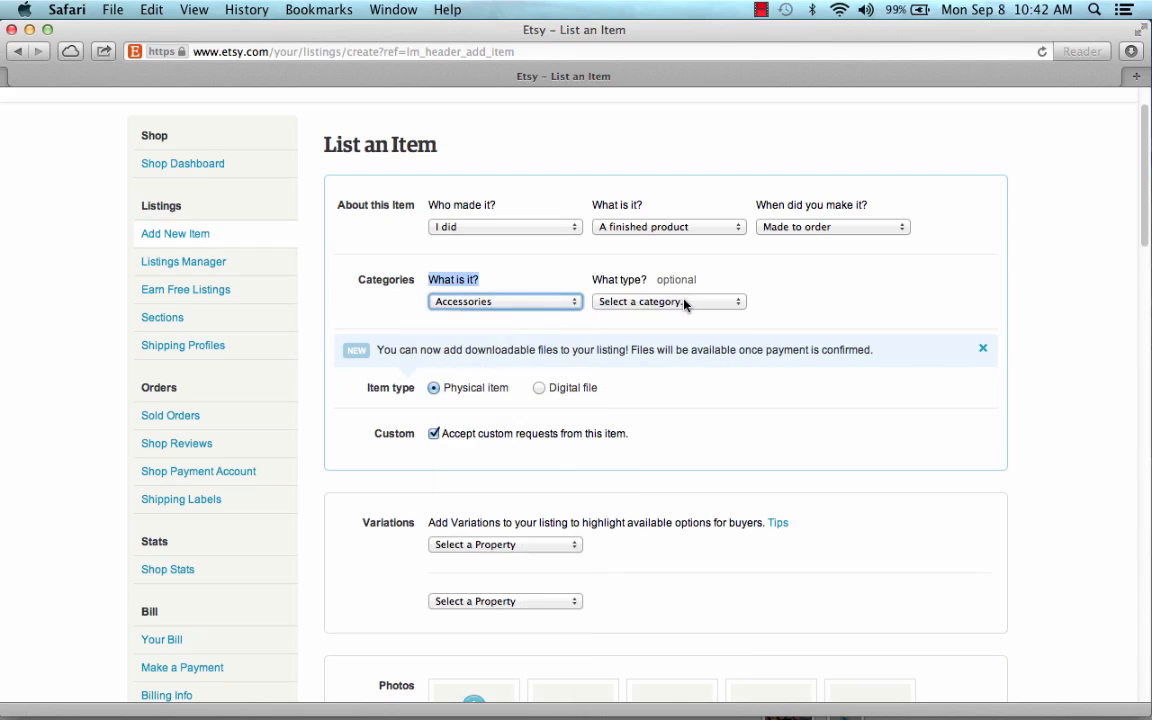
click(684, 302)
click(532, 309)
Categorize the item as Children, with the type Accessories and the subtype Headband.
click(532, 309)
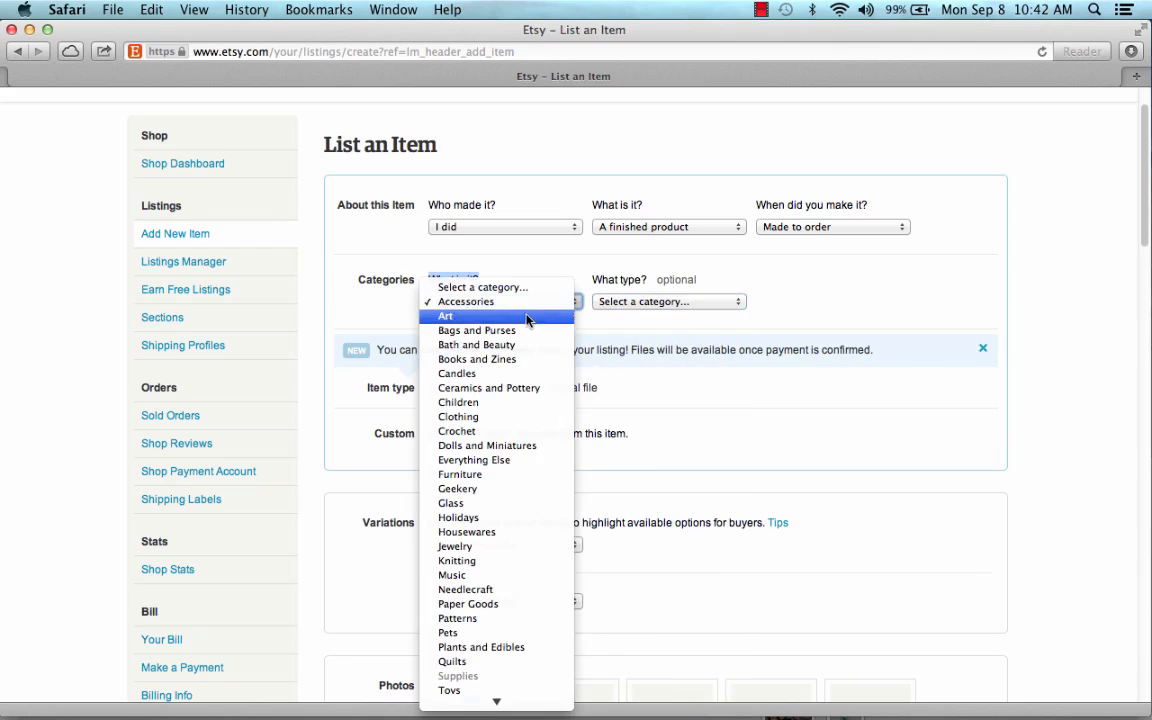
click(519, 407)
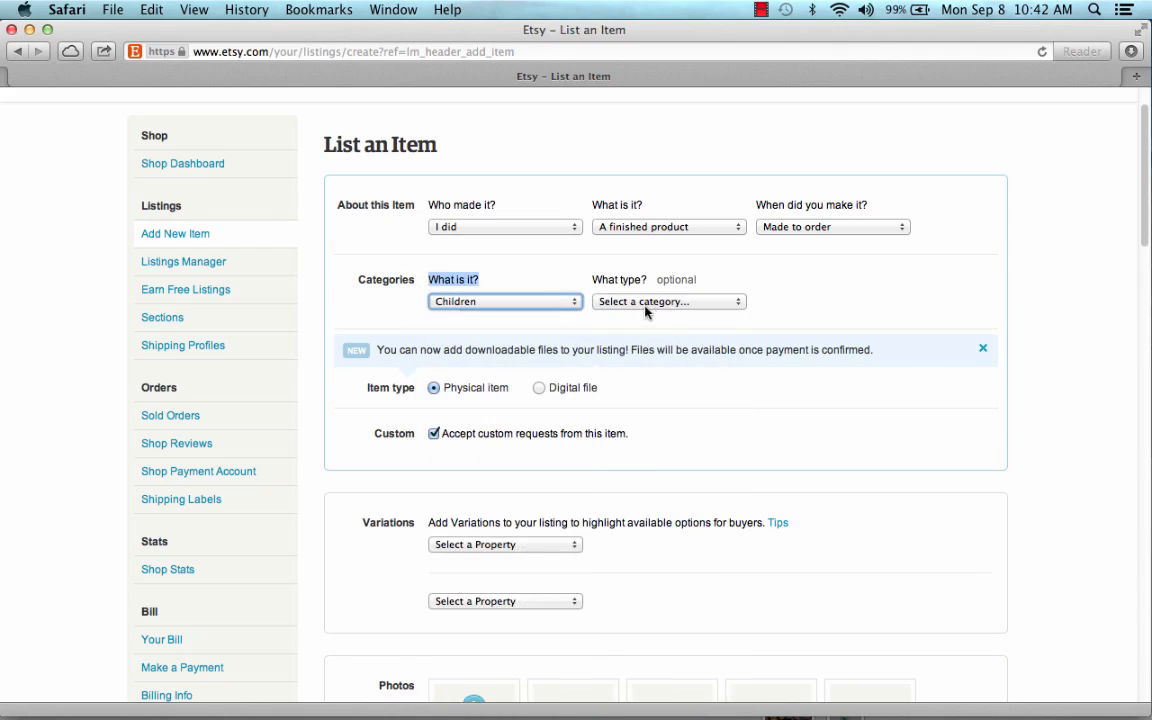
click(643, 303)
click(665, 316)
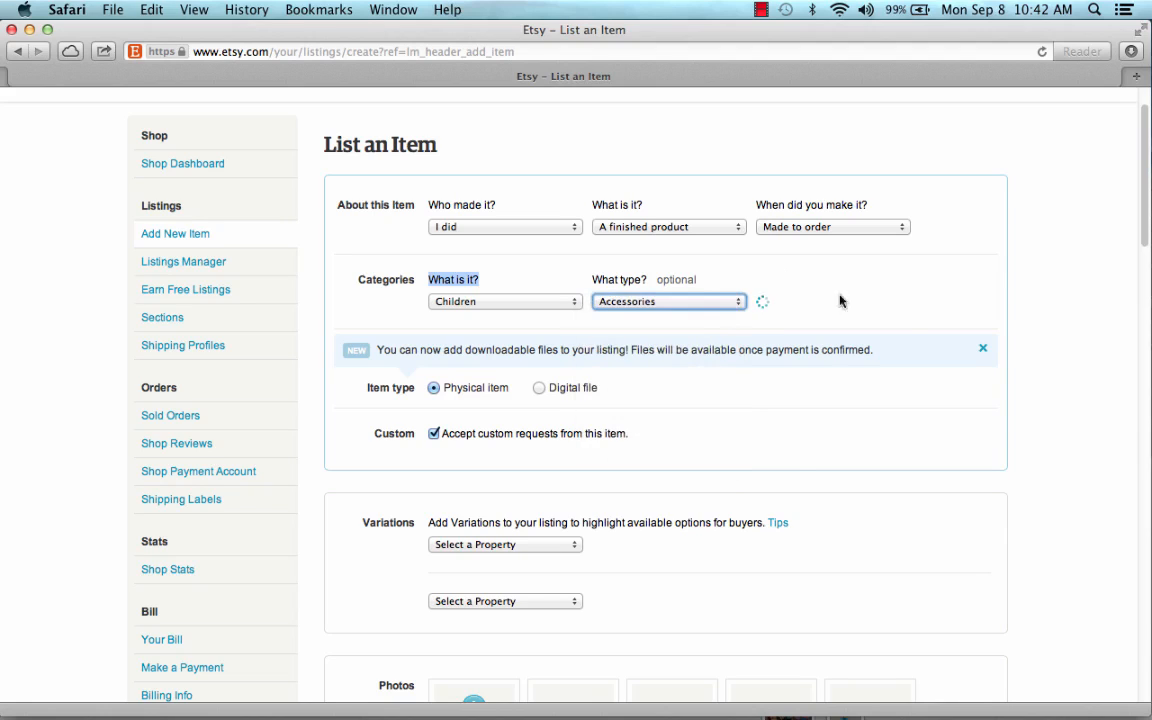
click(832, 302)
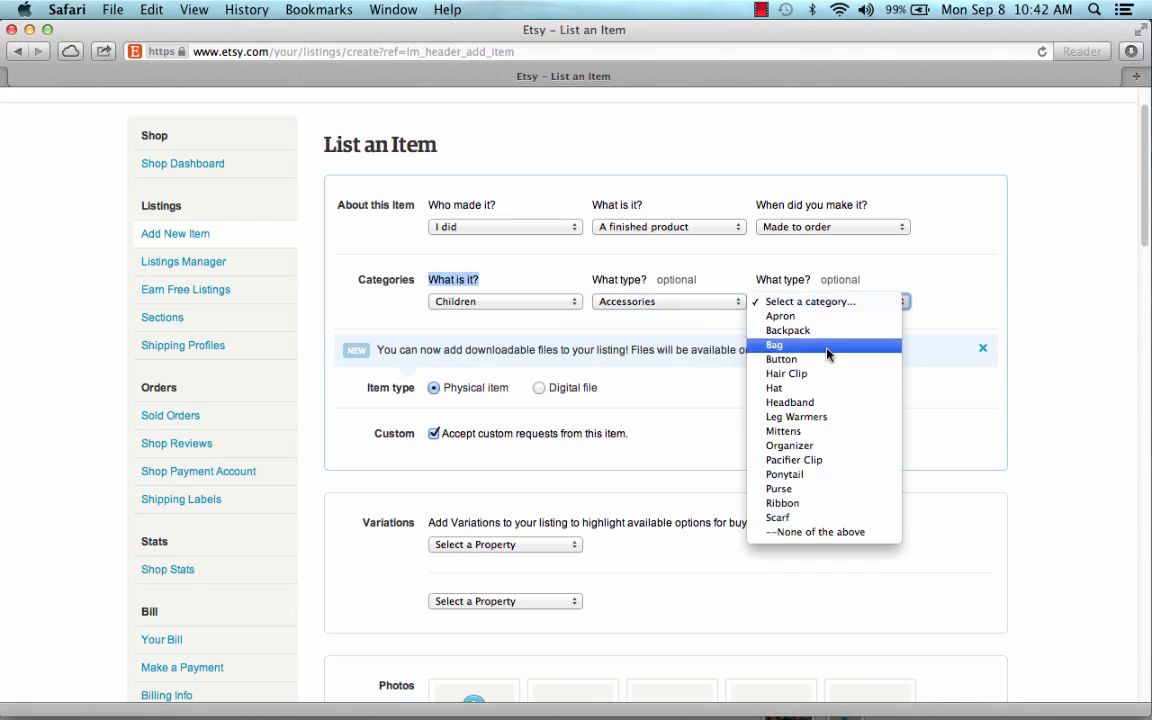
click(818, 403)
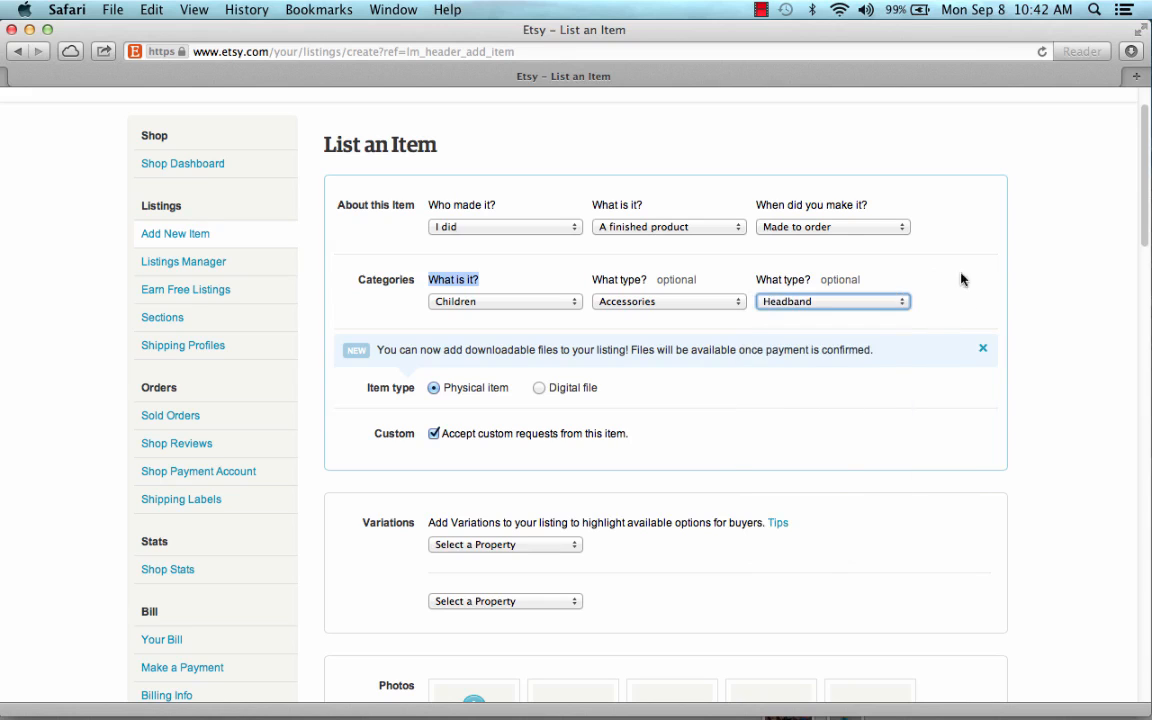
Add a new variation property named Clip to the listing and give it the option Alligator Clip.
scroll(950, 282, down, 3)
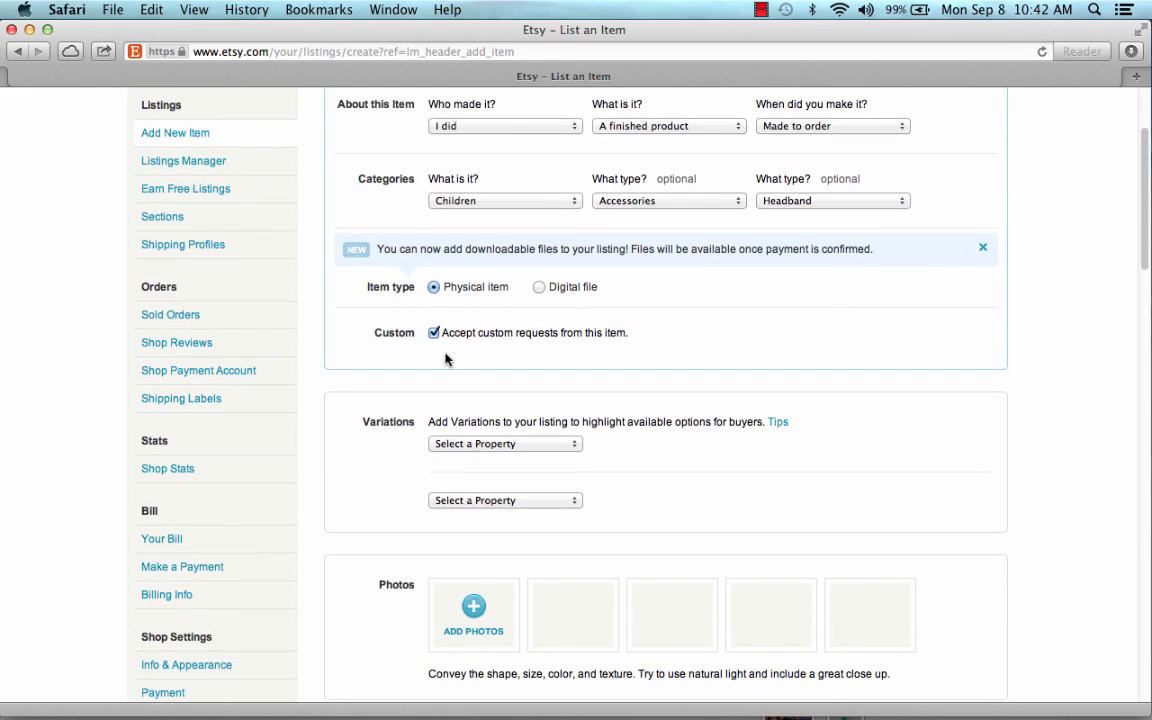
scroll(505, 335, down, 3)
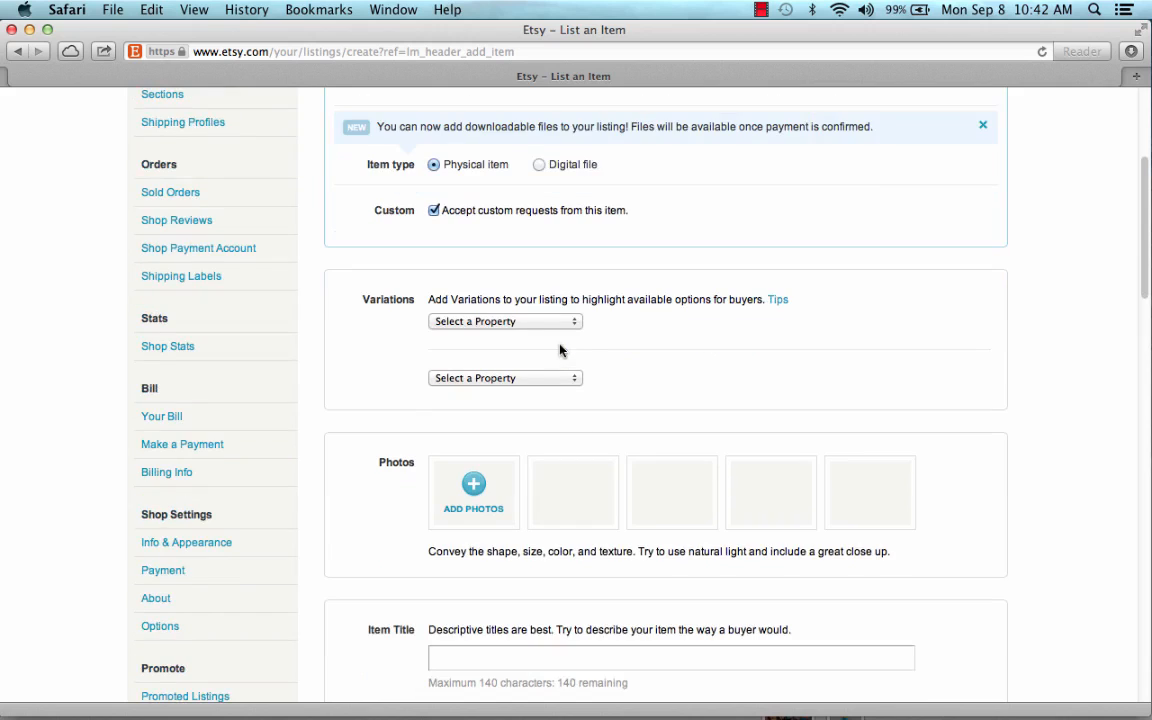
scroll(515, 337, down, 2)
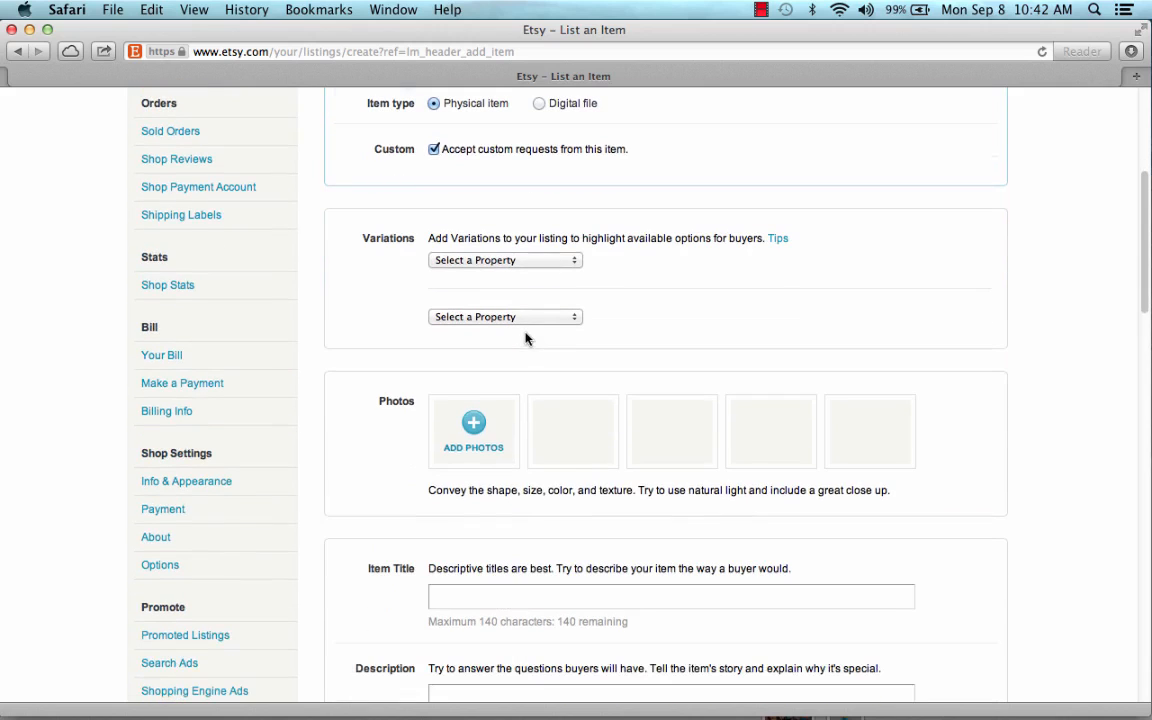
click(556, 261)
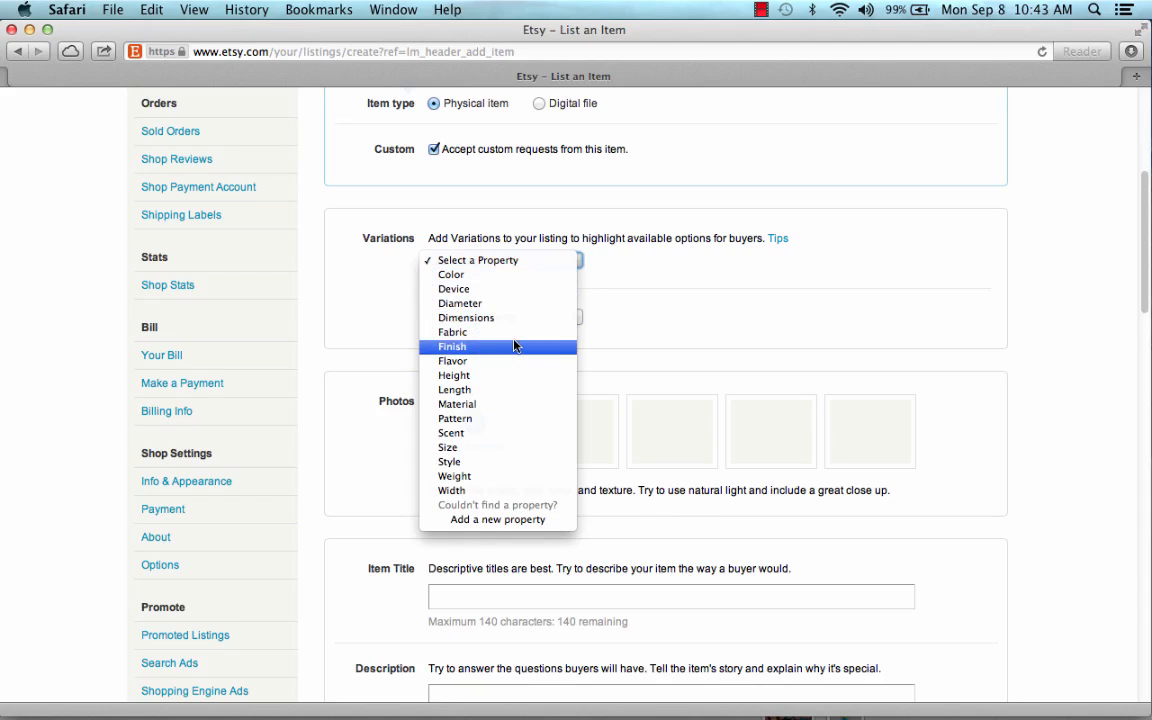
click(510, 519)
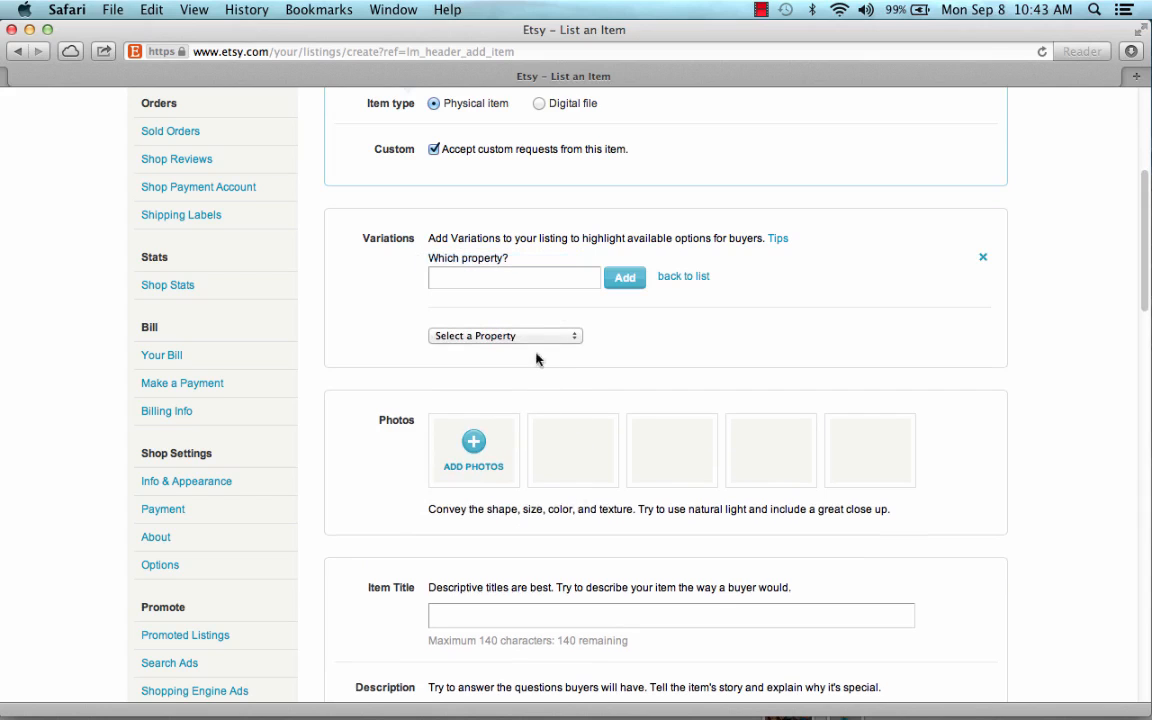
click(551, 285)
mouse_move(785, 692)
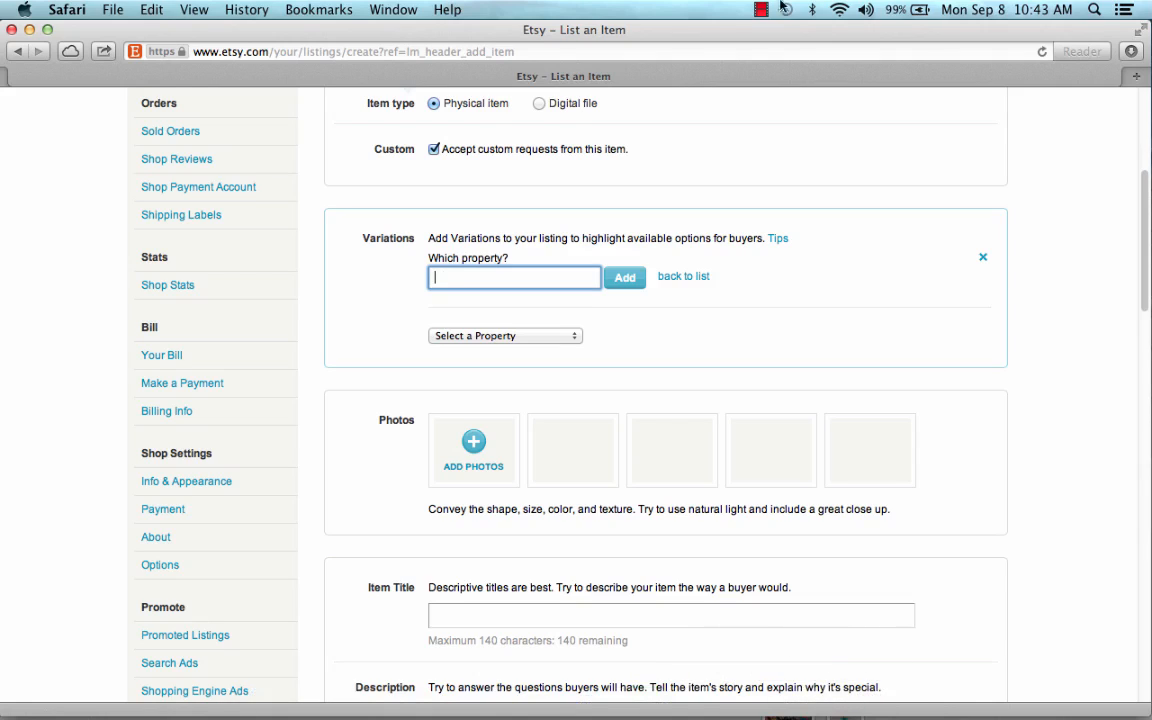
text(Clip)
click(624, 282)
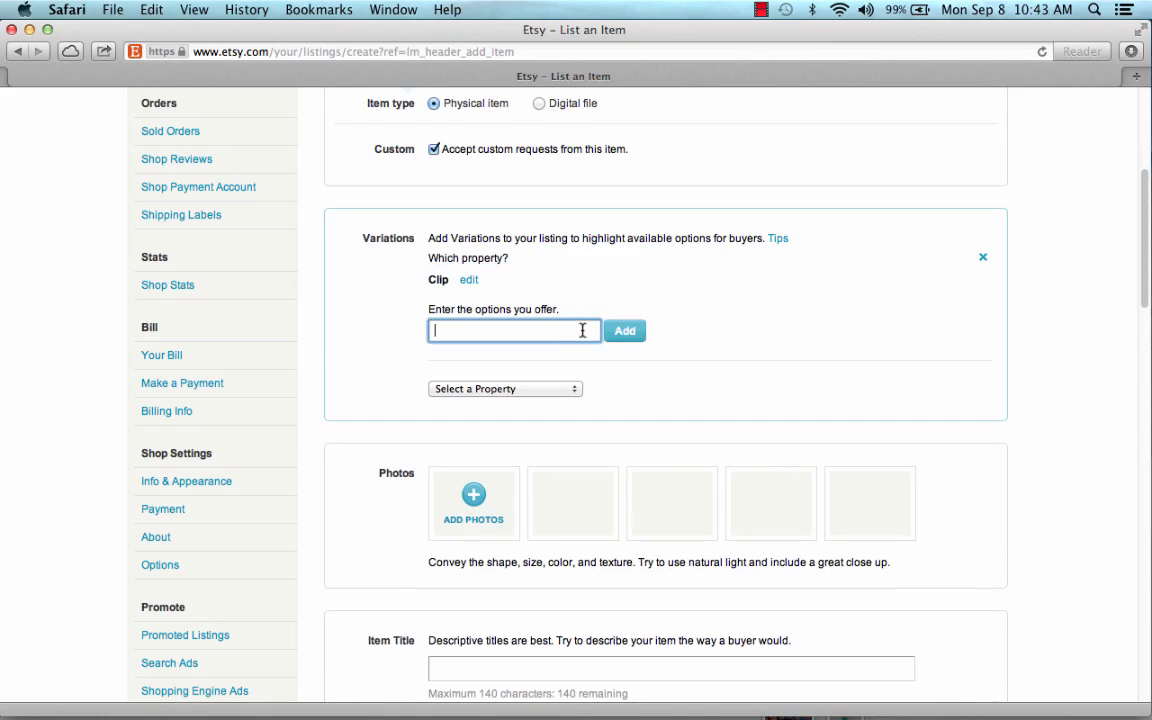
text(Alligator Clip)
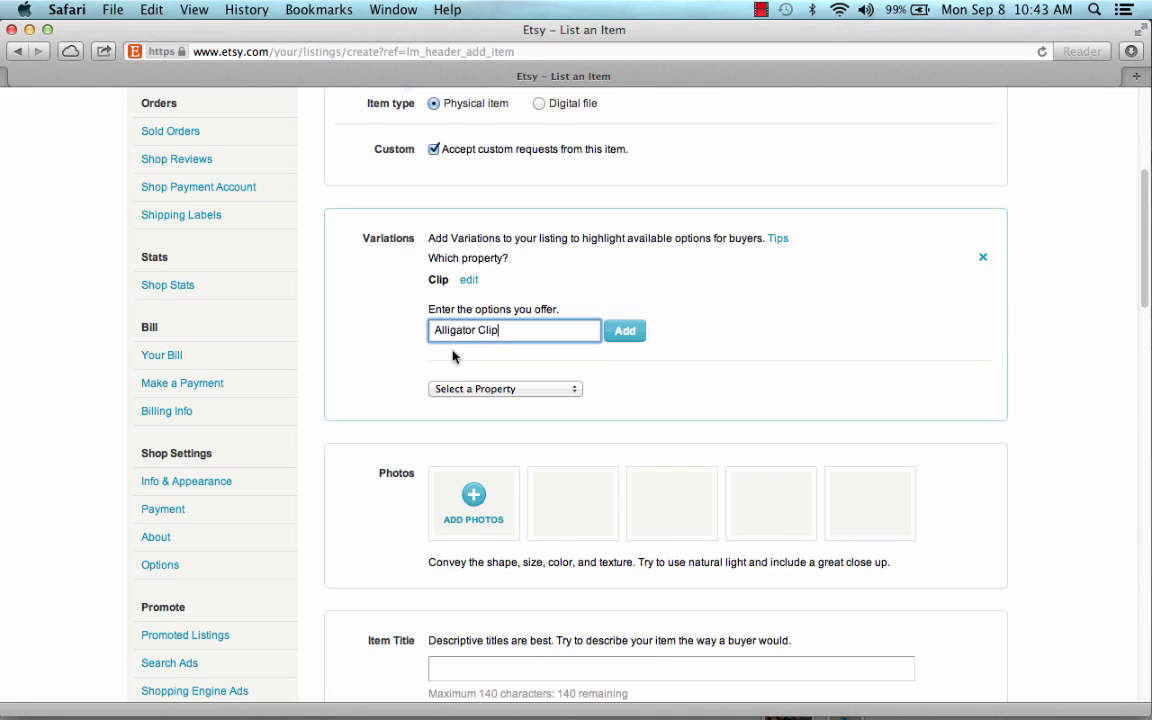
click(625, 330)
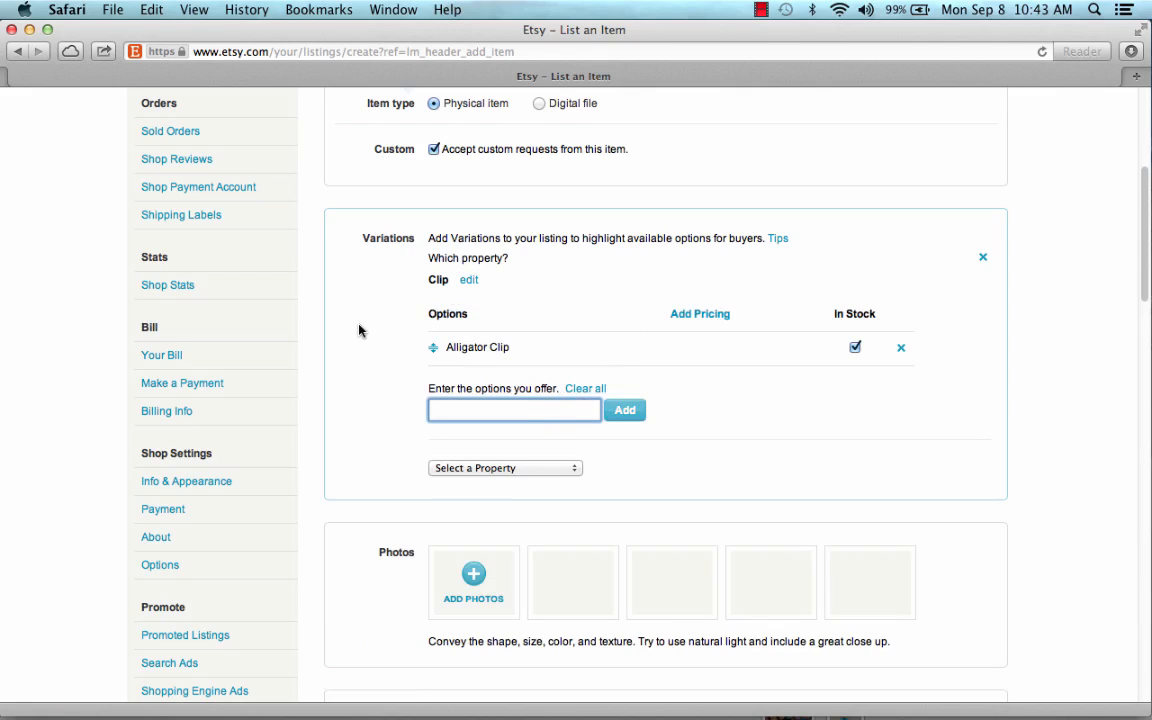
Add the option French Barrette to the Clip variation and rename the property to Attachment.
text(French Barrette)
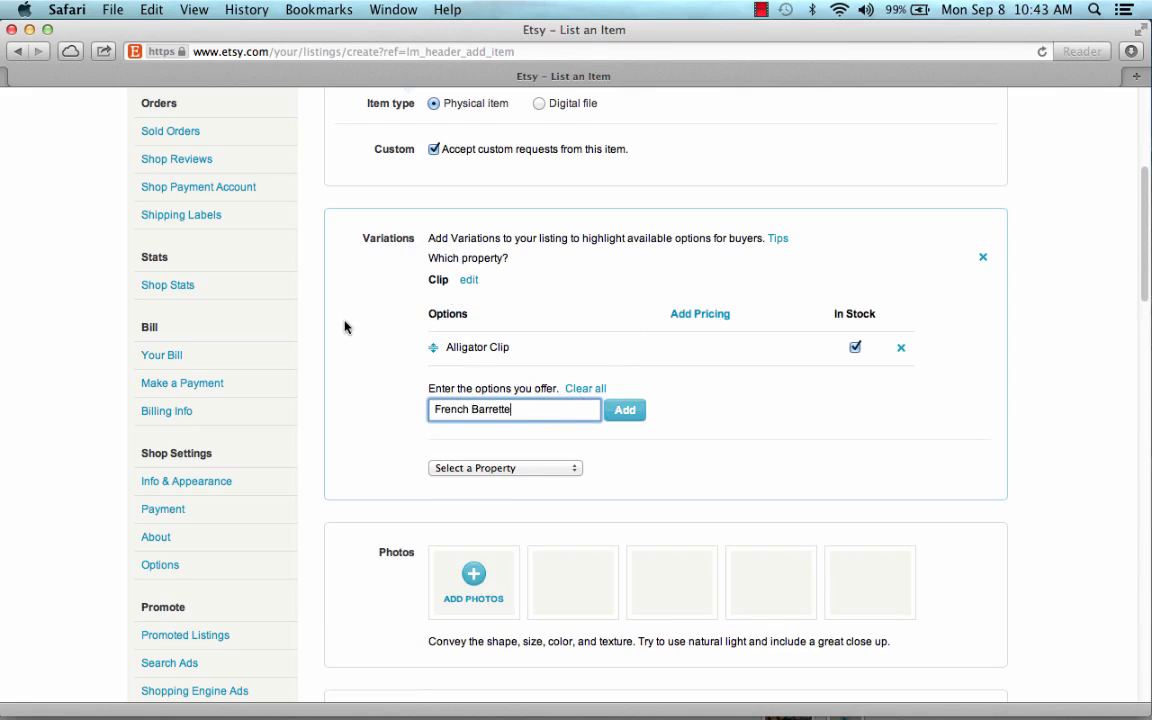
click(636, 410)
click(469, 280)
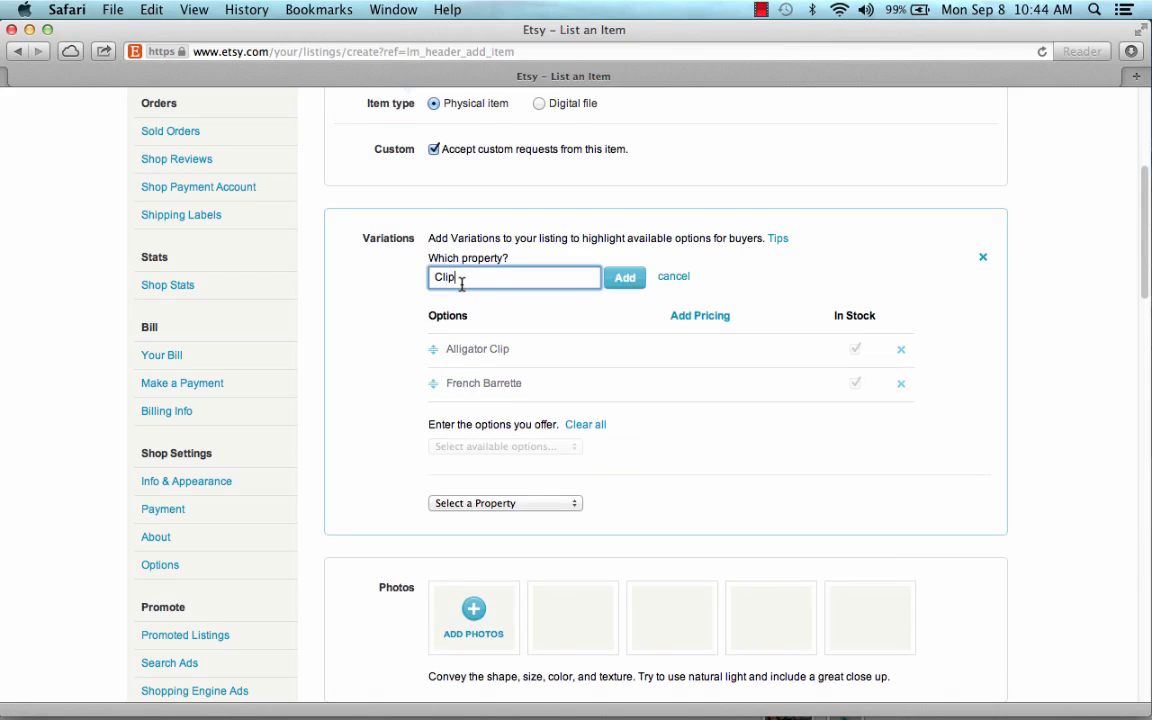
text(Attachment)
click(631, 281)
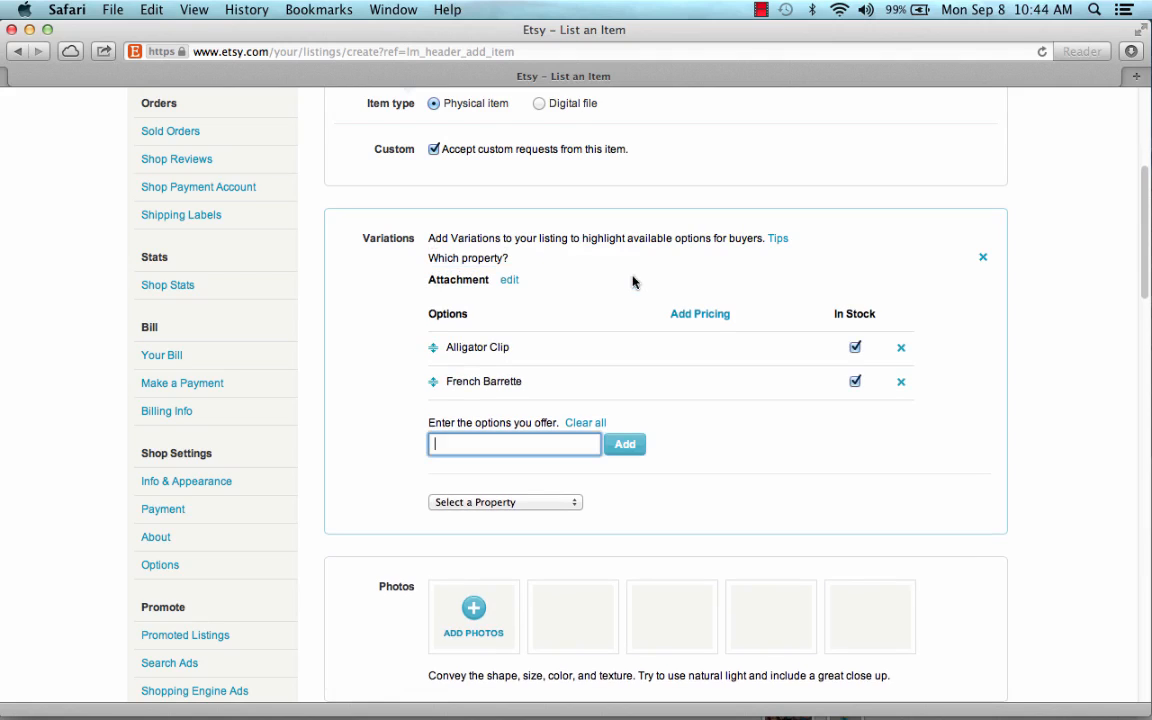
Add pricing to the Attachment options, setting Alligator Clip to $10.99 and French Barrette to $11.99.
click(698, 316)
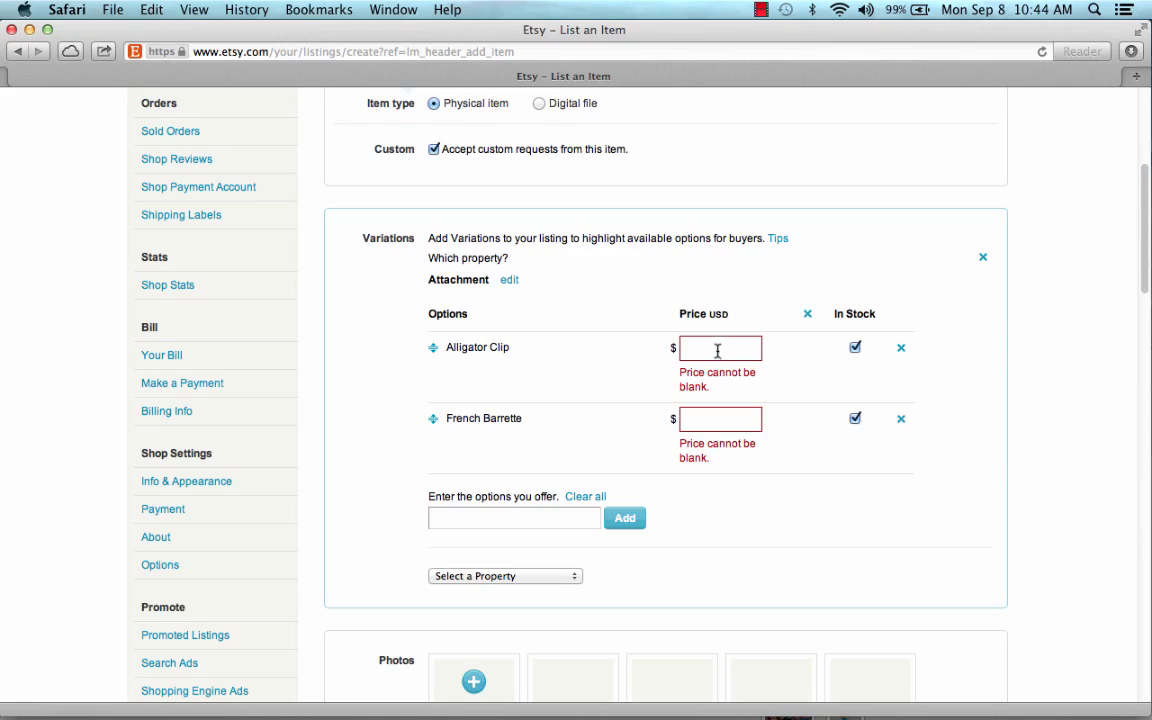
click(718, 350)
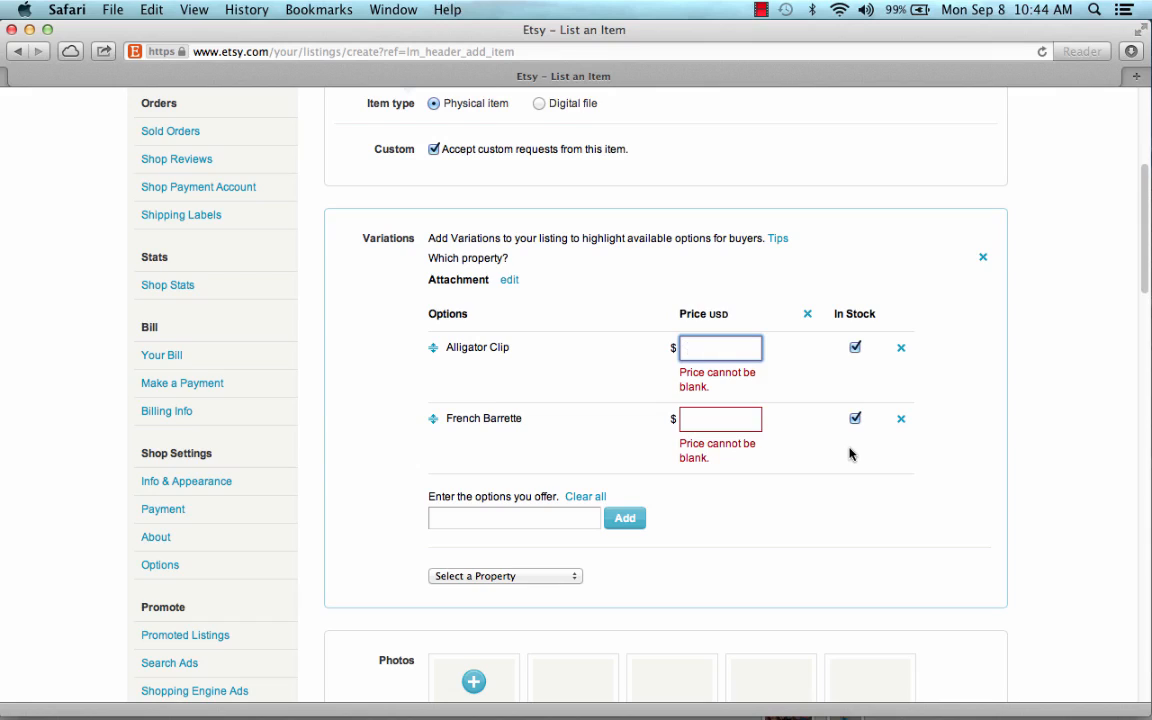
text(10.99)
key(Tab)
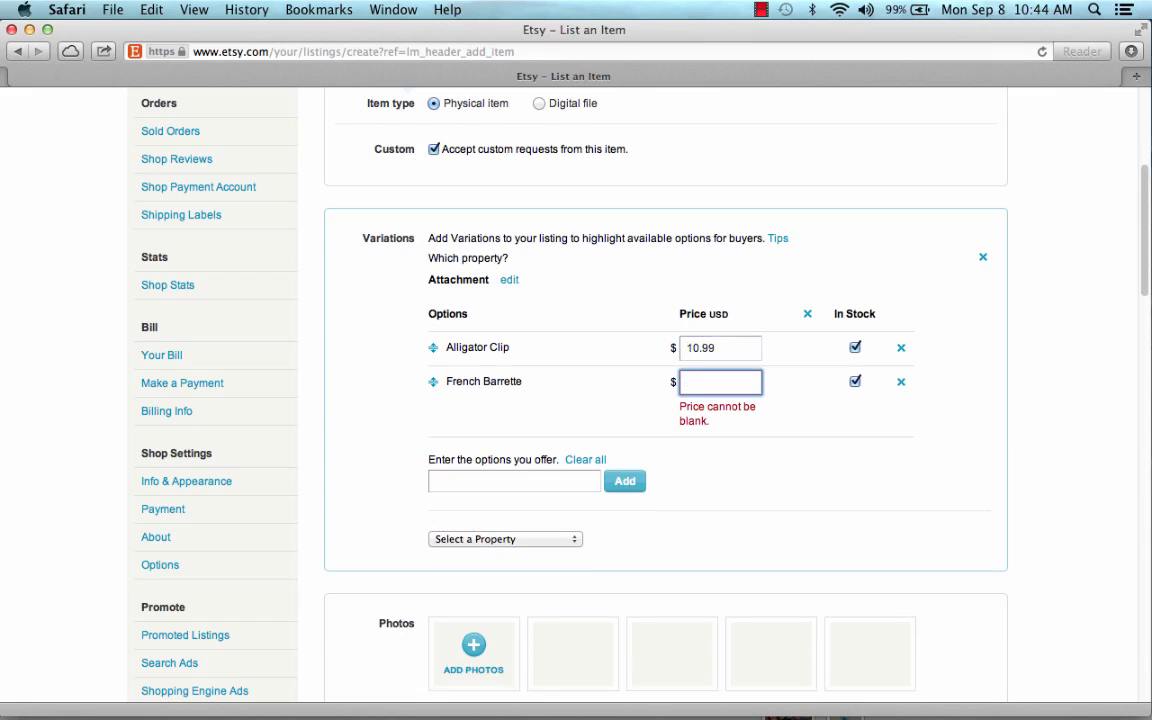
text(11.99)
key(Tab)
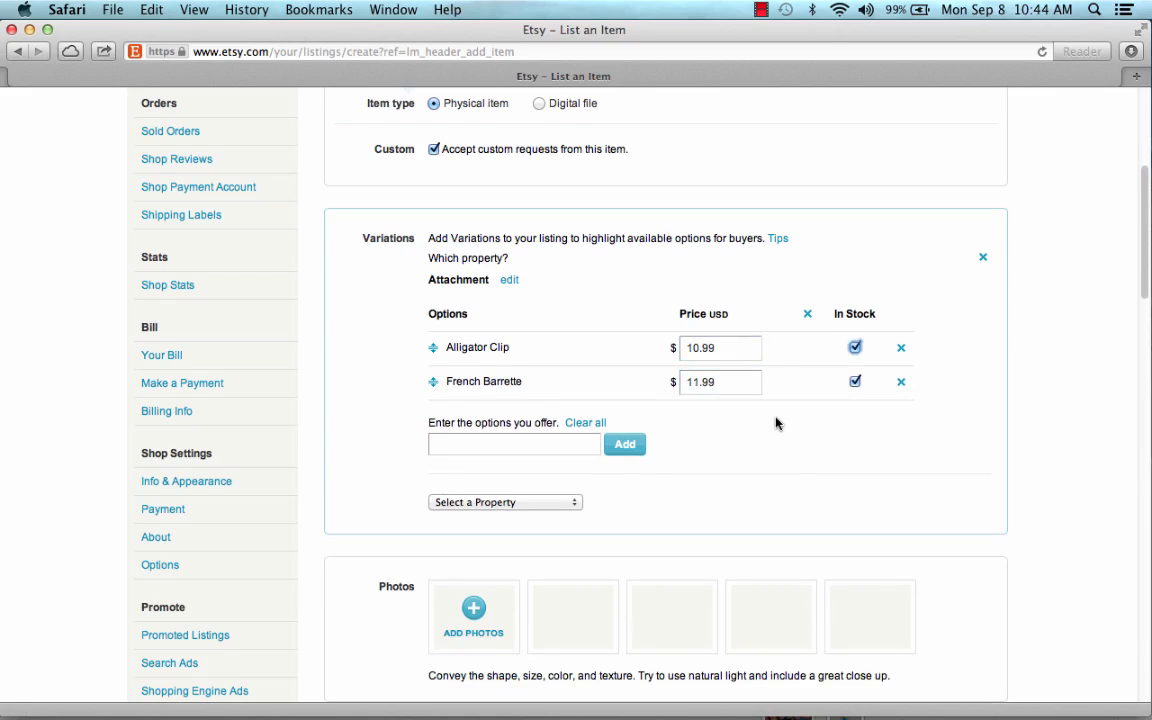
click(776, 418)
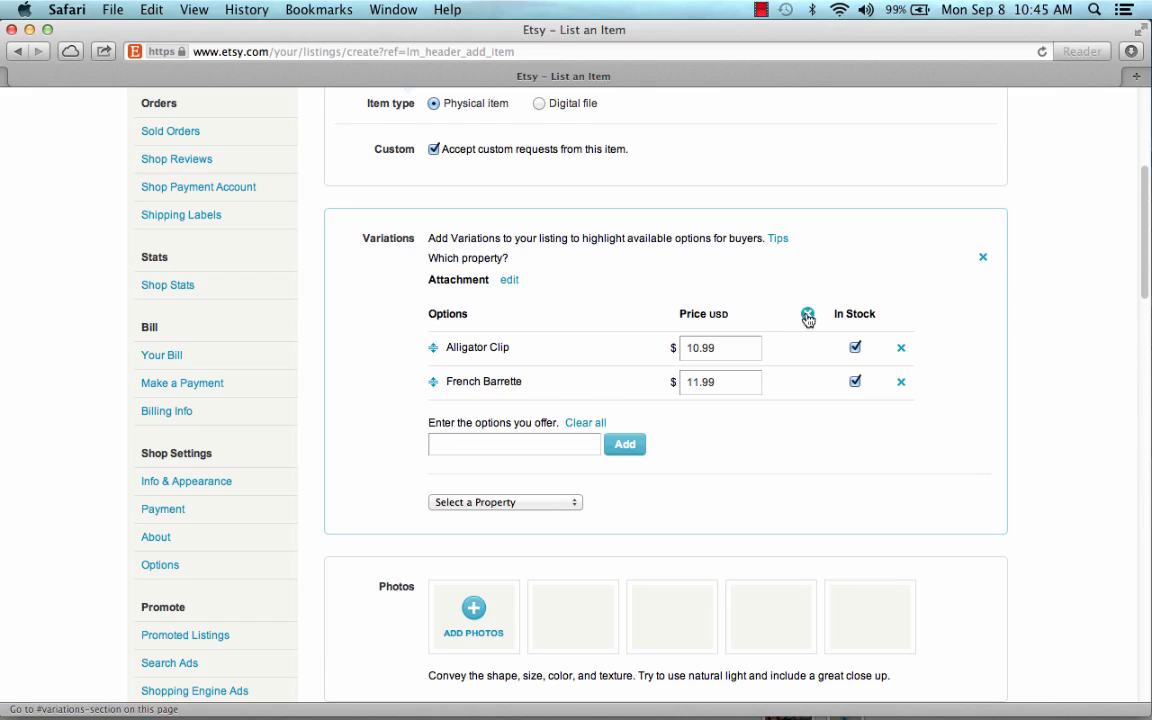
Remove the pricing from the Attachment options.
click(807, 317)
scroll(681, 424, down, 1)
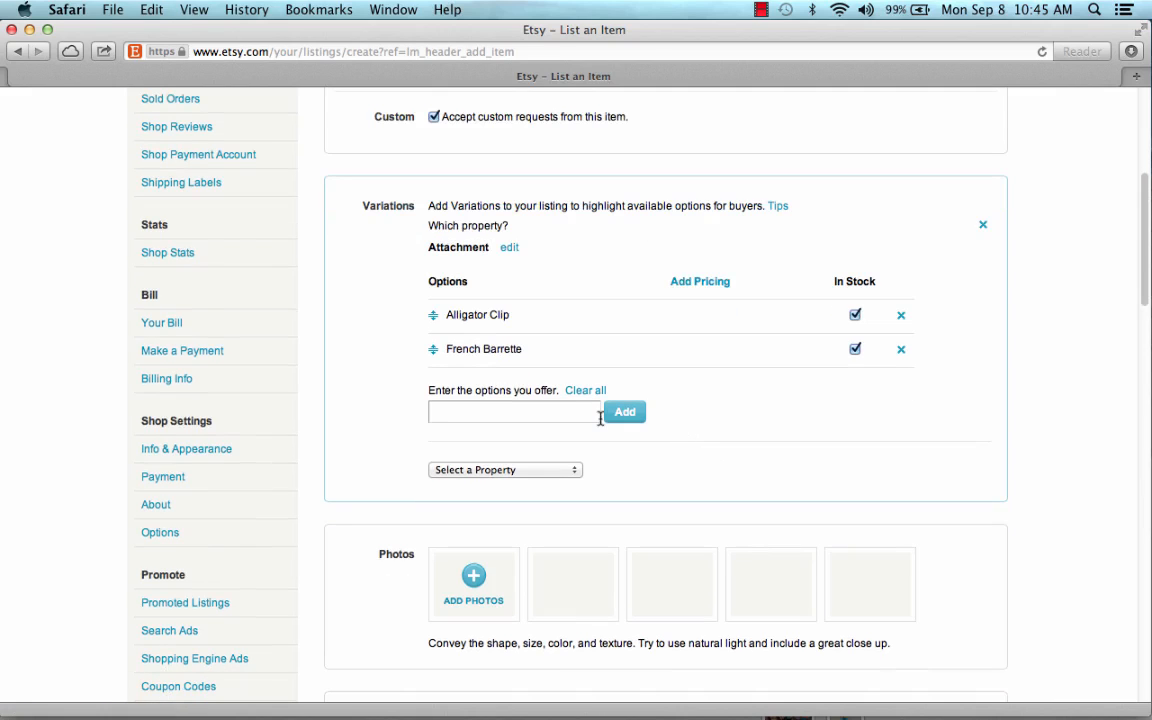
click(593, 422)
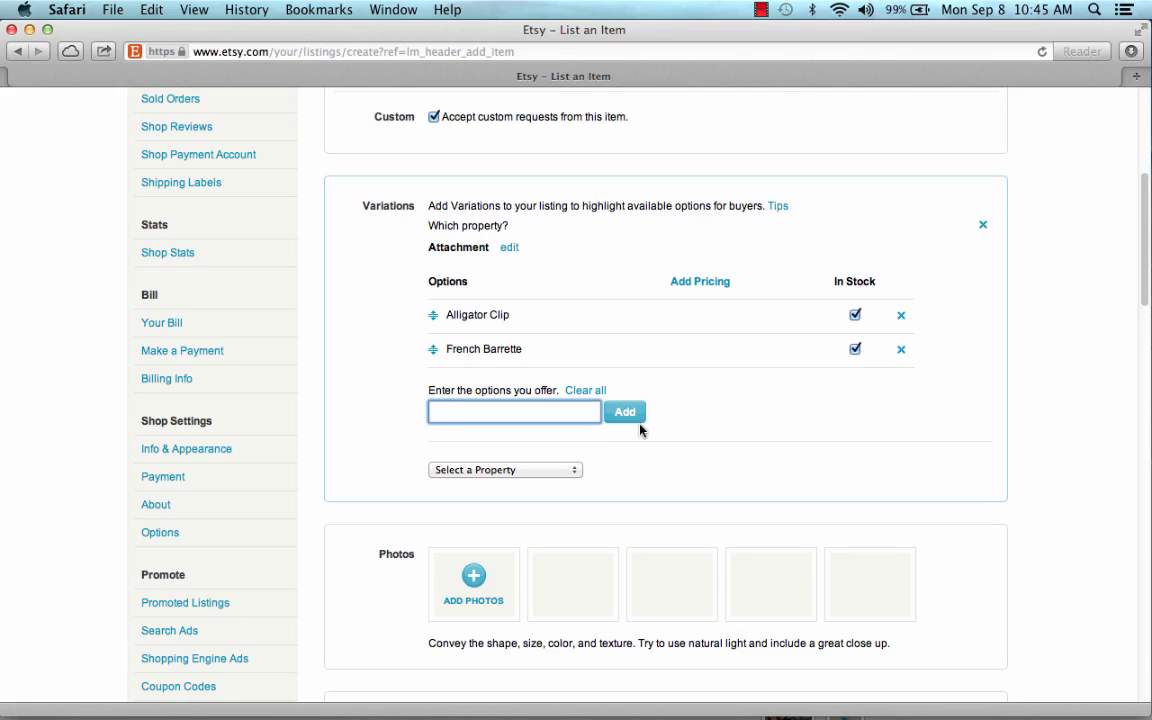
Add Size as a second variation property and set its scale to Inches.
click(563, 472)
click(563, 477)
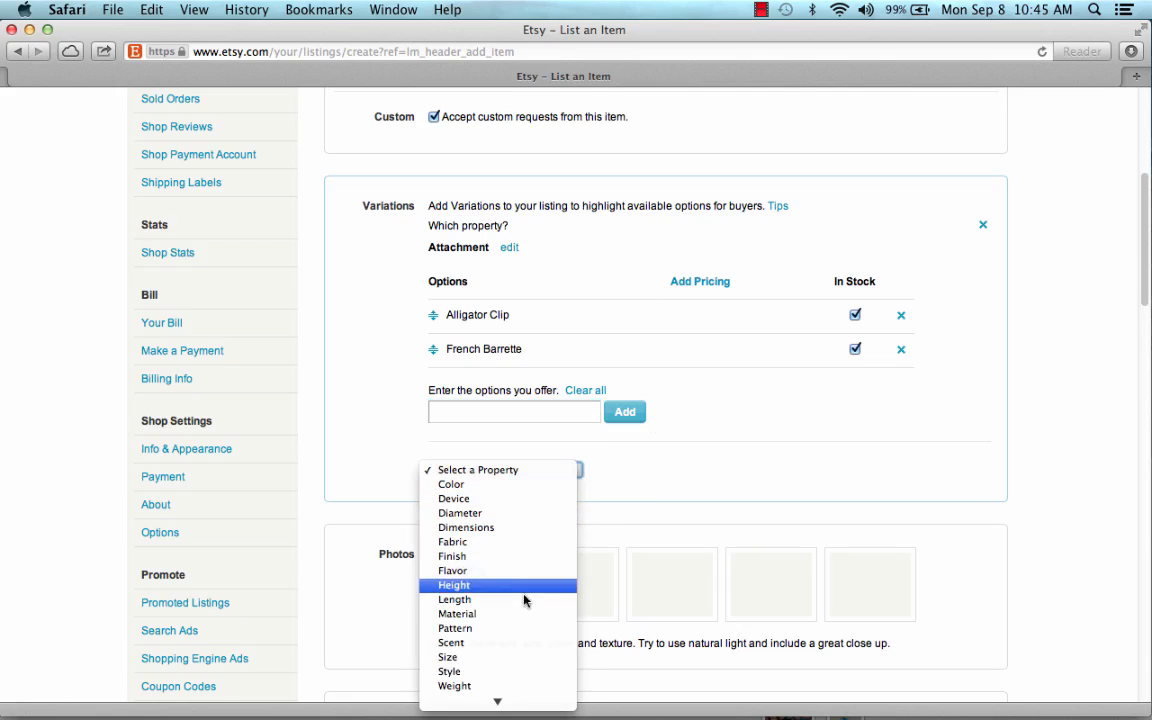
click(514, 657)
scroll(662, 442, down, 3)
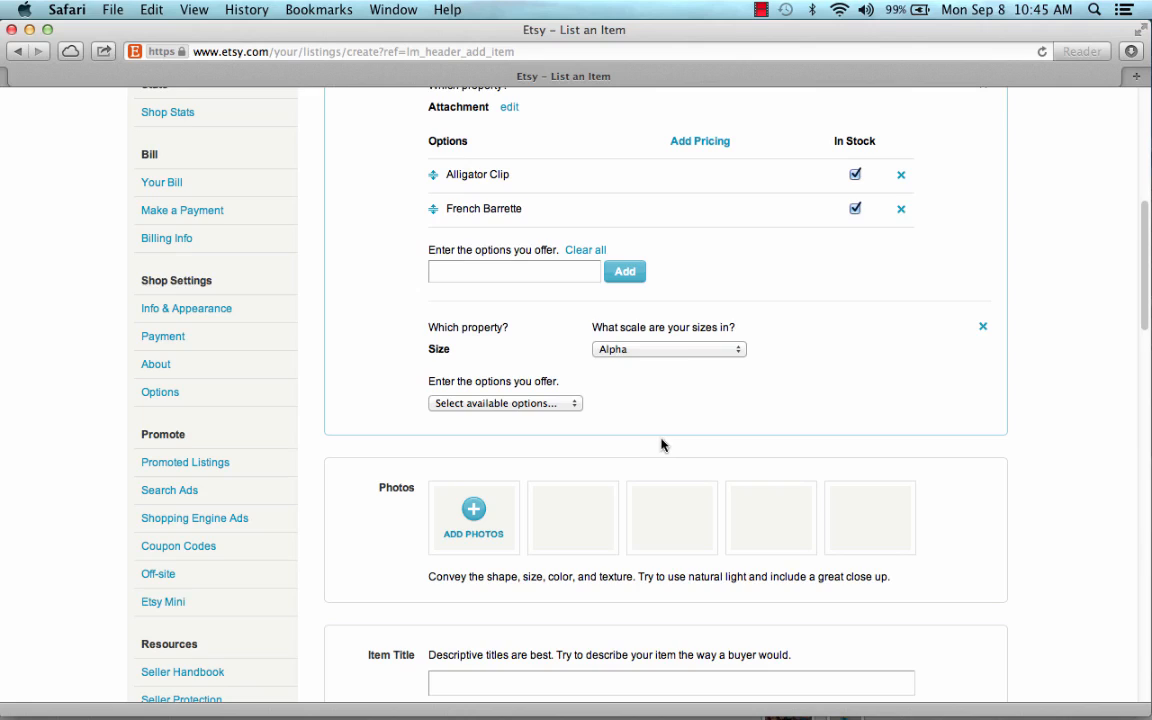
click(682, 354)
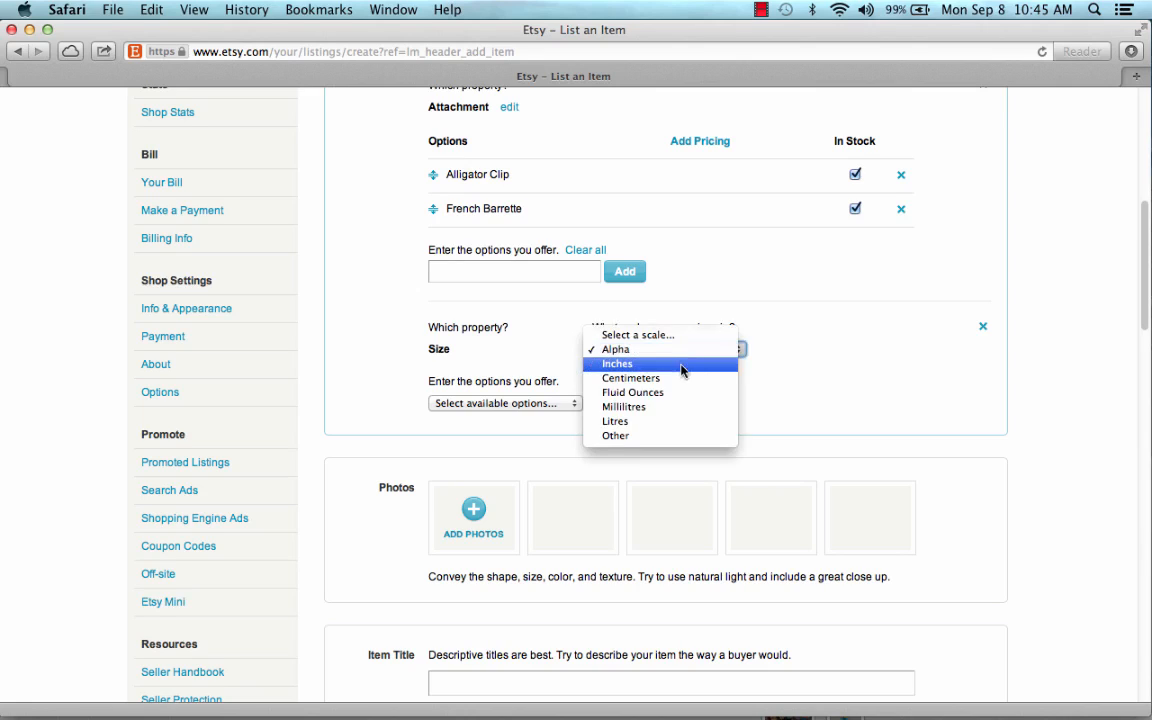
click(680, 364)
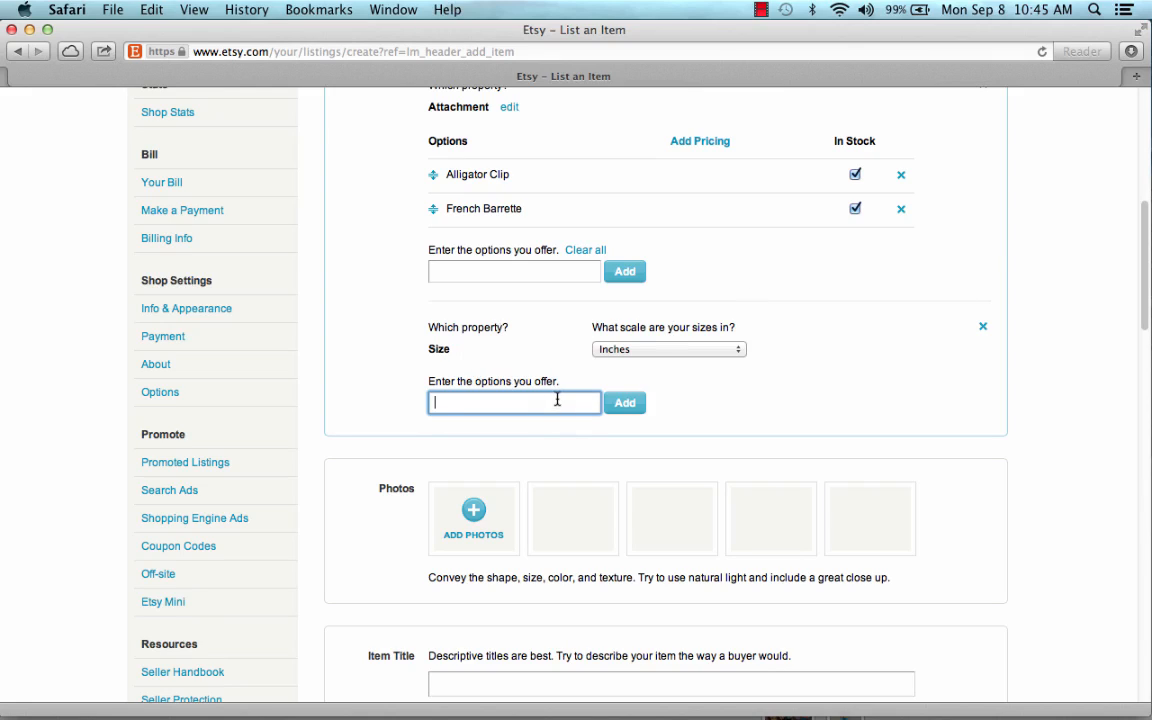
Add the size options 0-6 months, 6-12 months, 1-3 years, 3-5 years, 5-7 years and 7+ years.
text(0-6 months)
key(Return)
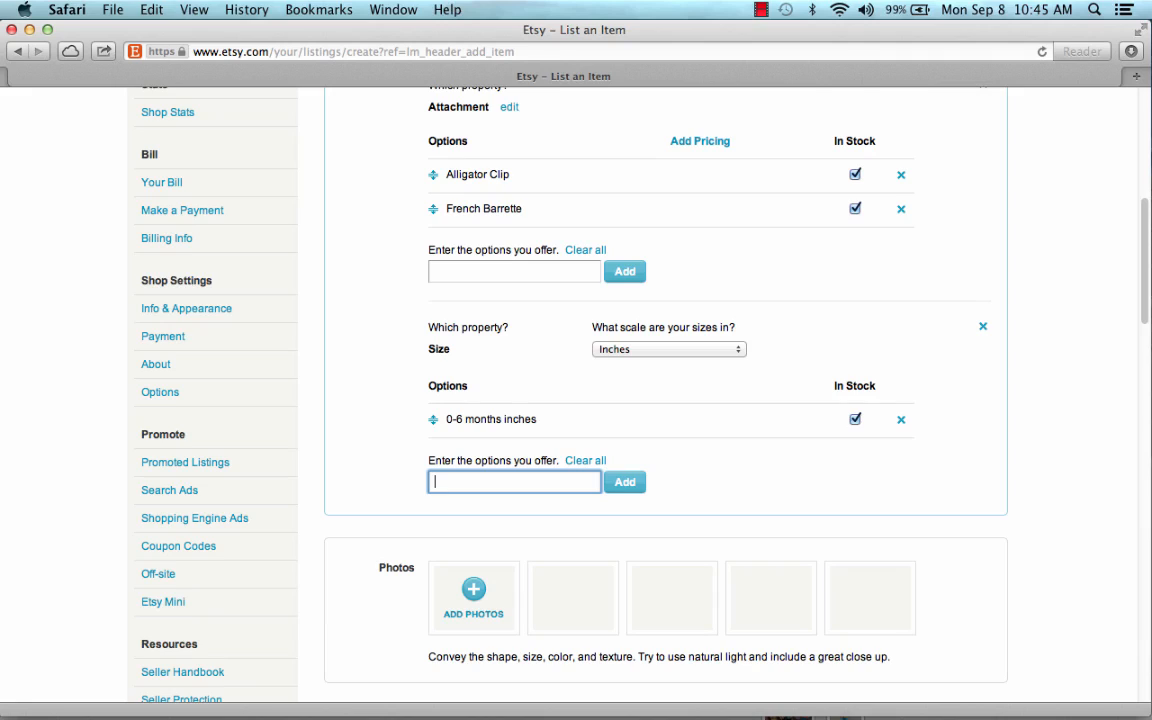
text(6-12 months)
key(Return)
text(1-3 )
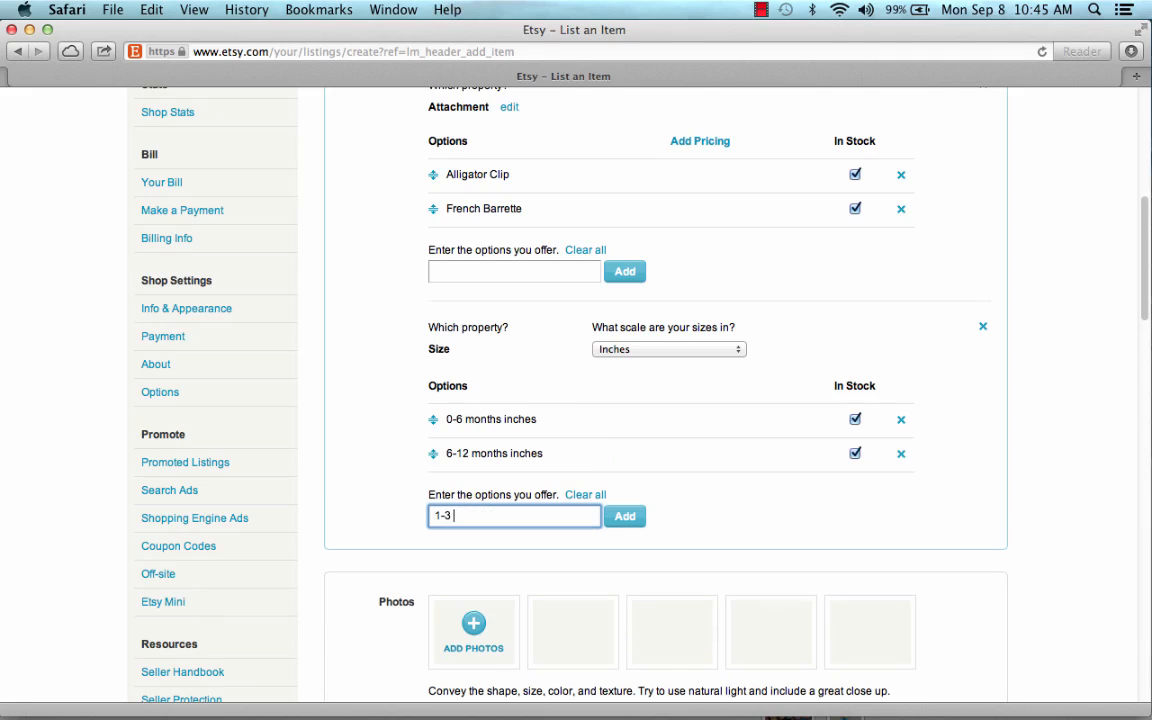
text(years)
key(Return)
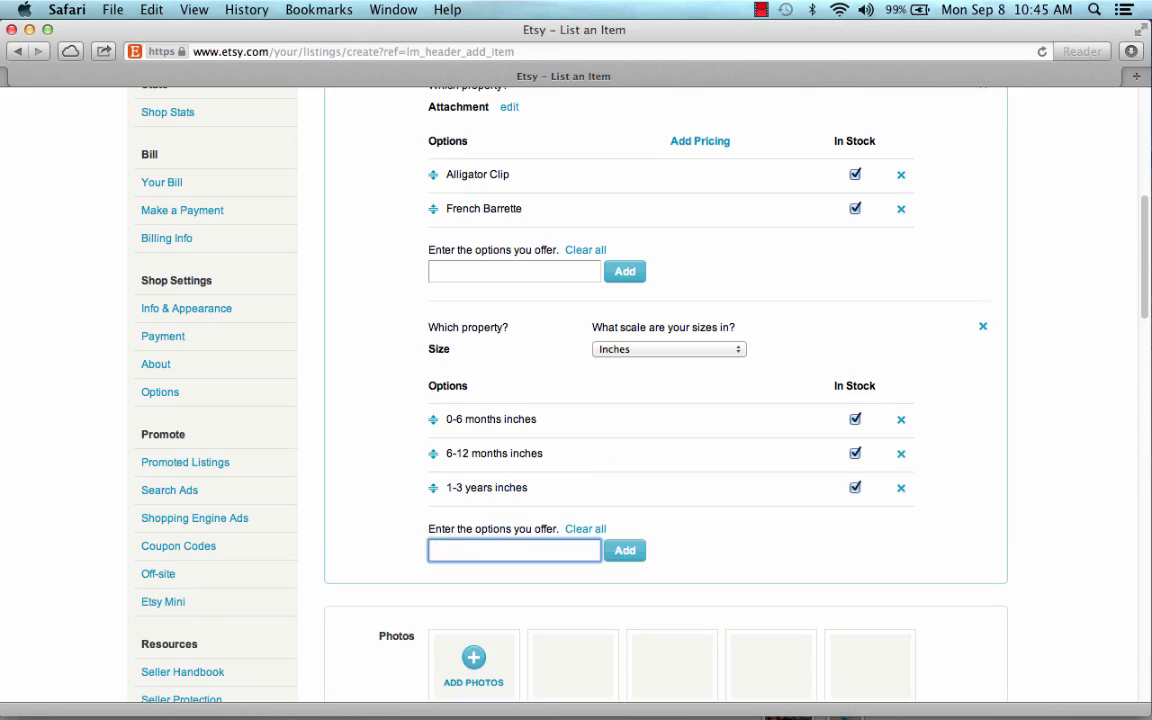
text(3-5 years)
key(Return)
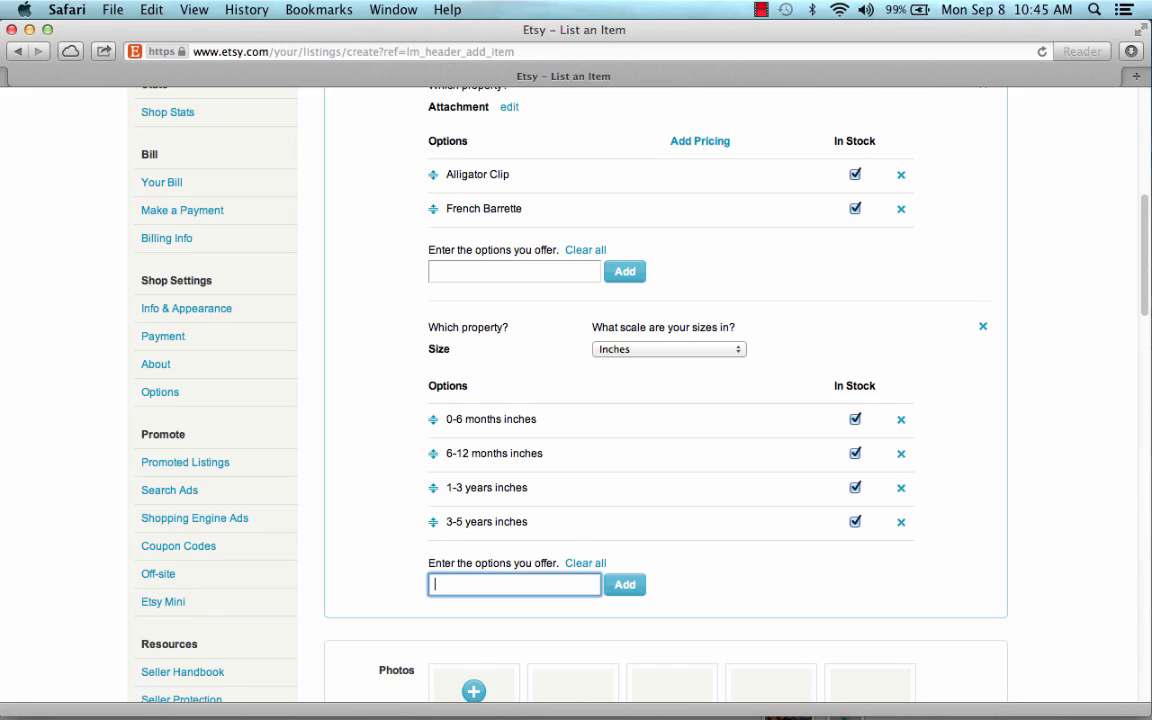
text(5-7 years)
key(Return)
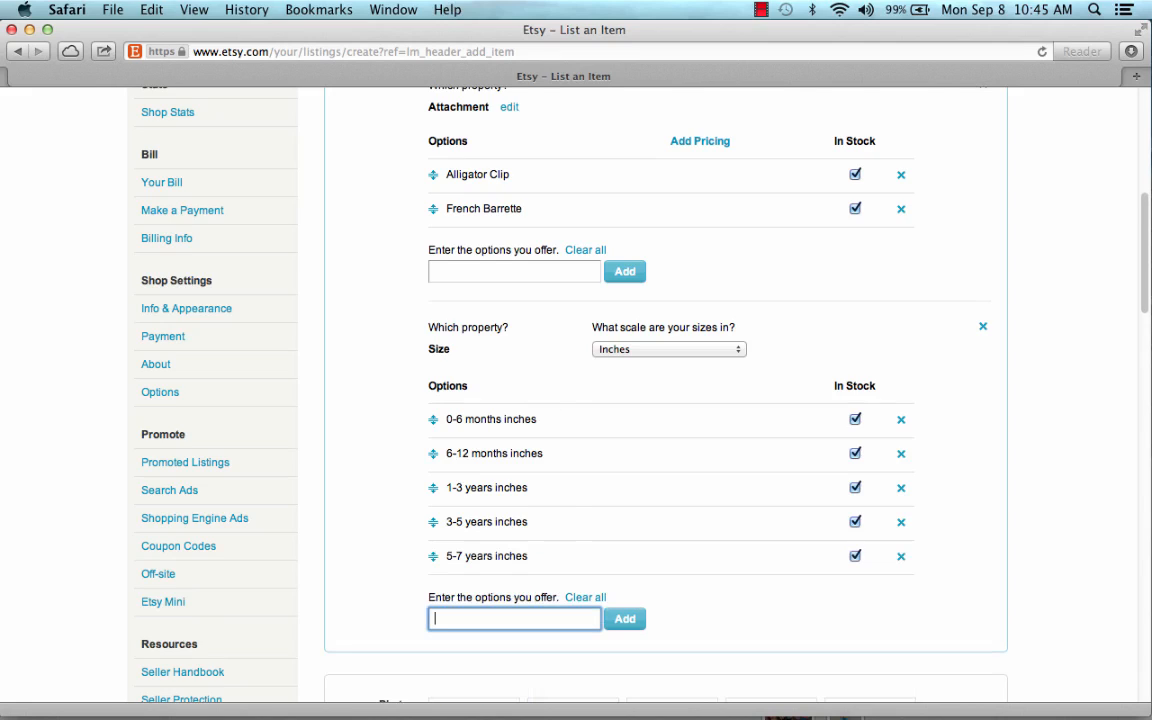
text(7+ years)
key(Return)
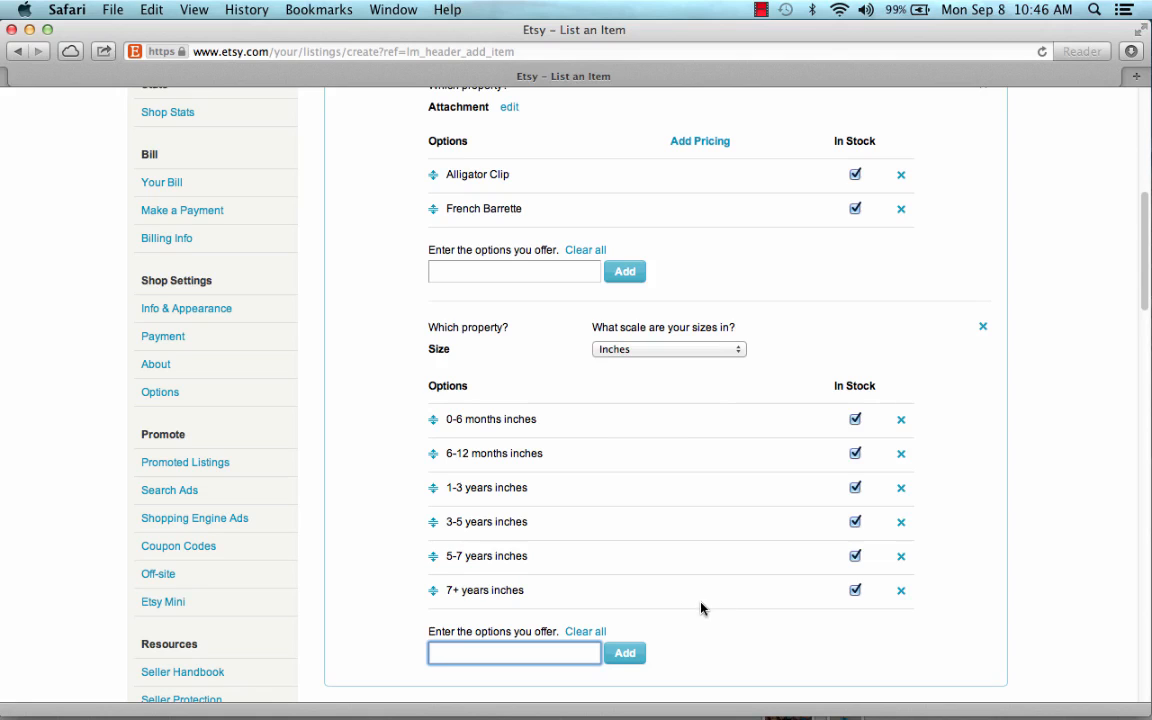
Turn pricing back on for the Attachment options.
scroll(701, 608, down, 3)
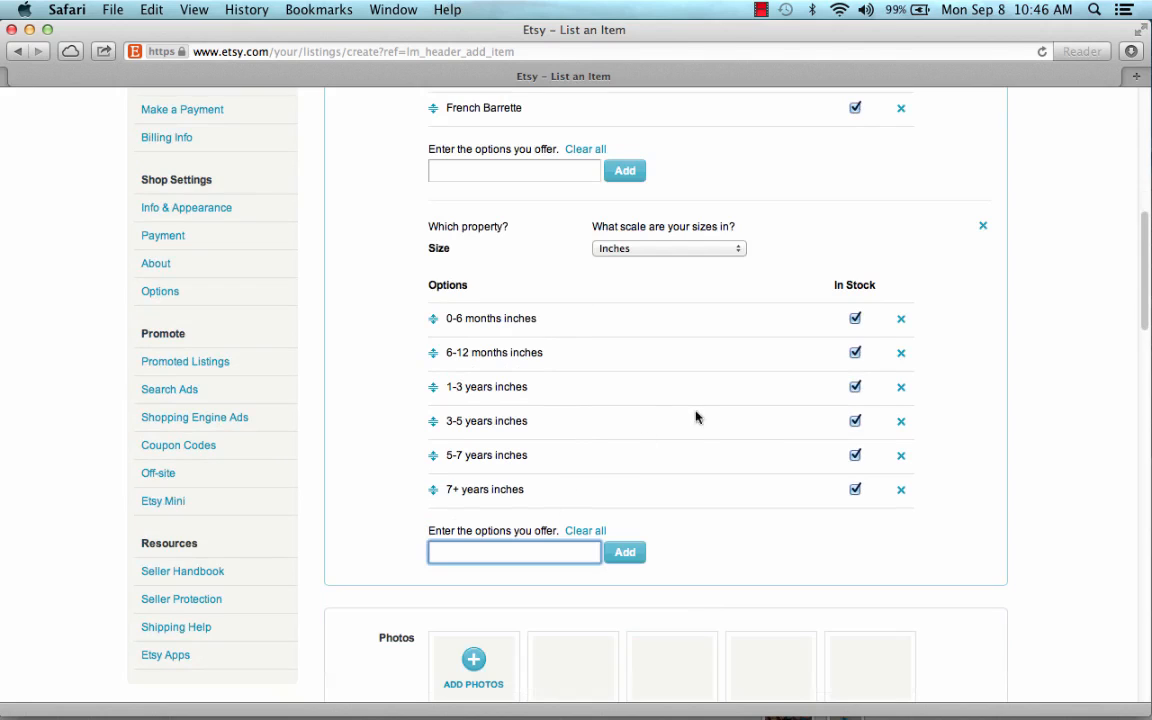
scroll(746, 453, up, 4)
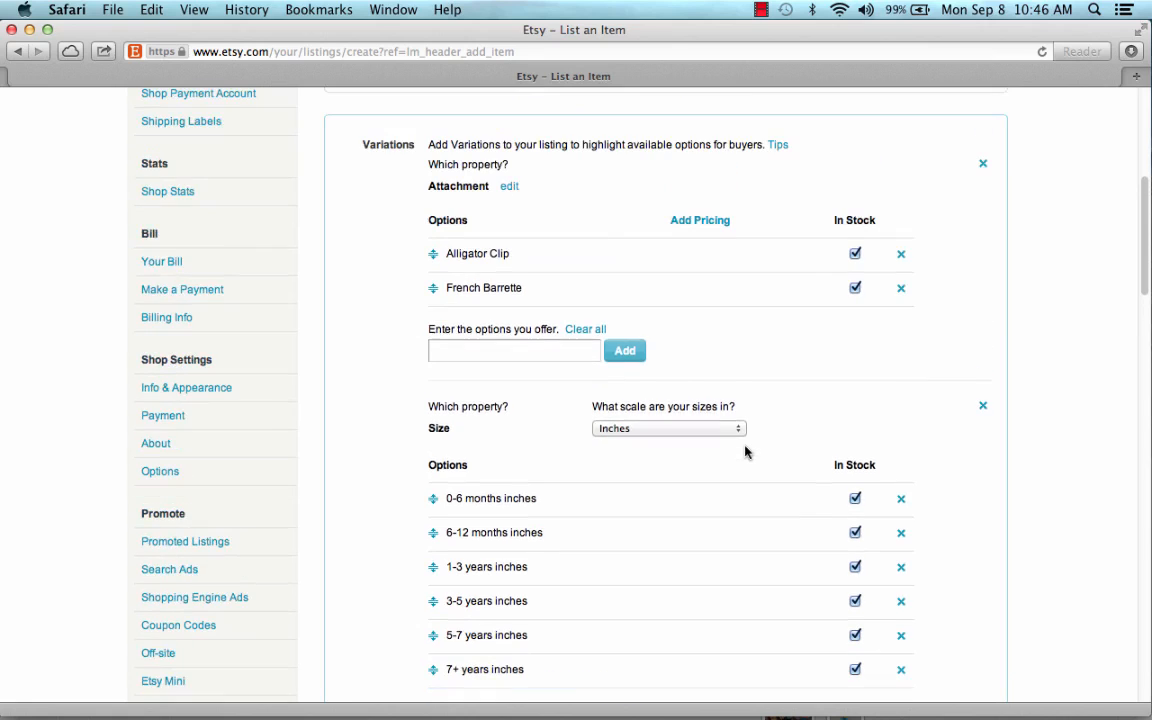
click(694, 222)
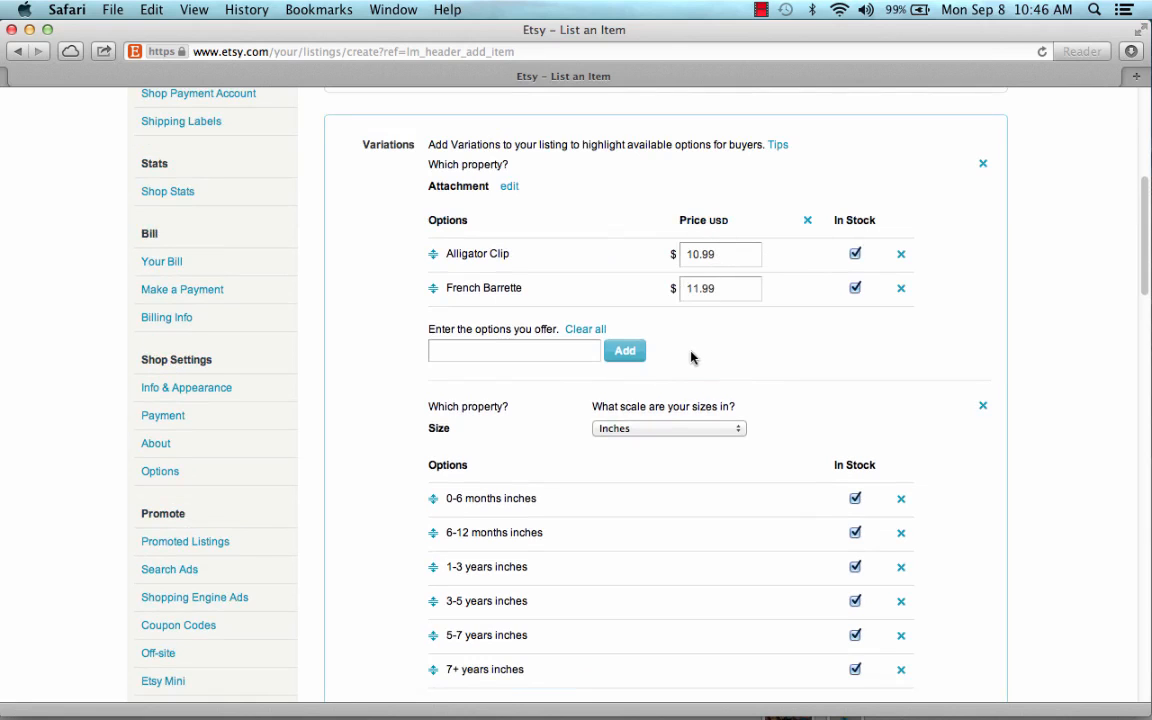
Upload the photos pinkblackpolka2.jpg and pinkblackpolka.jpg from the Desktop folder to the listing.
scroll(689, 360, down, 5)
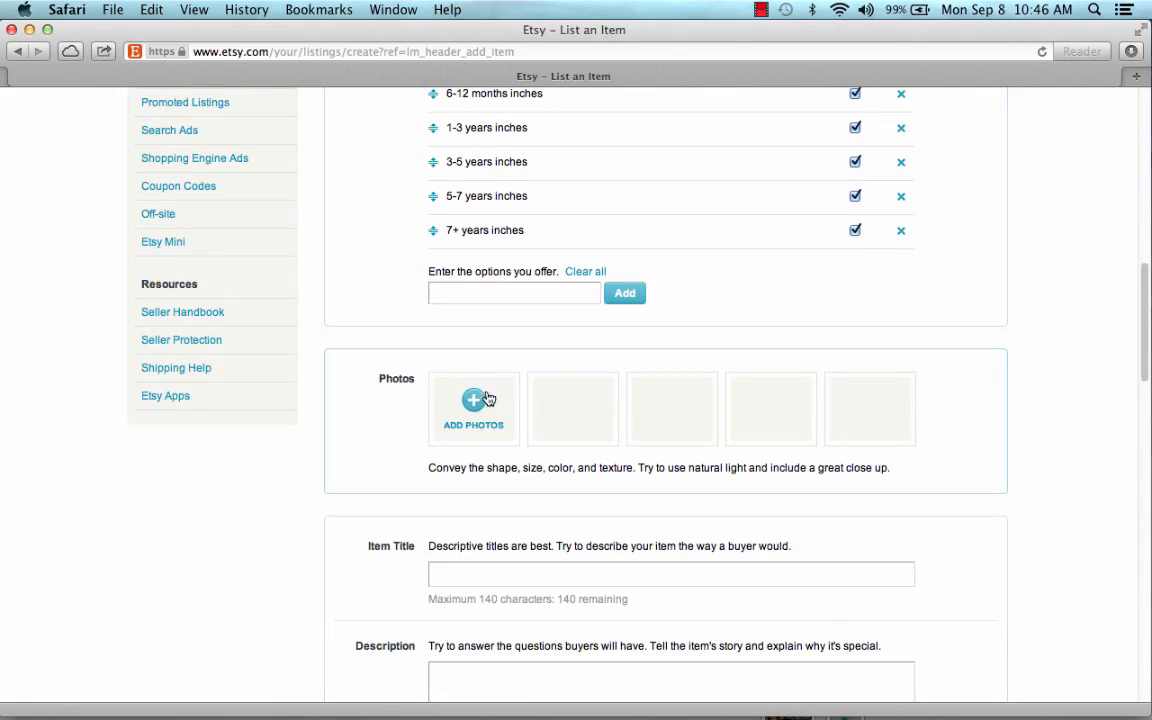
click(474, 408)
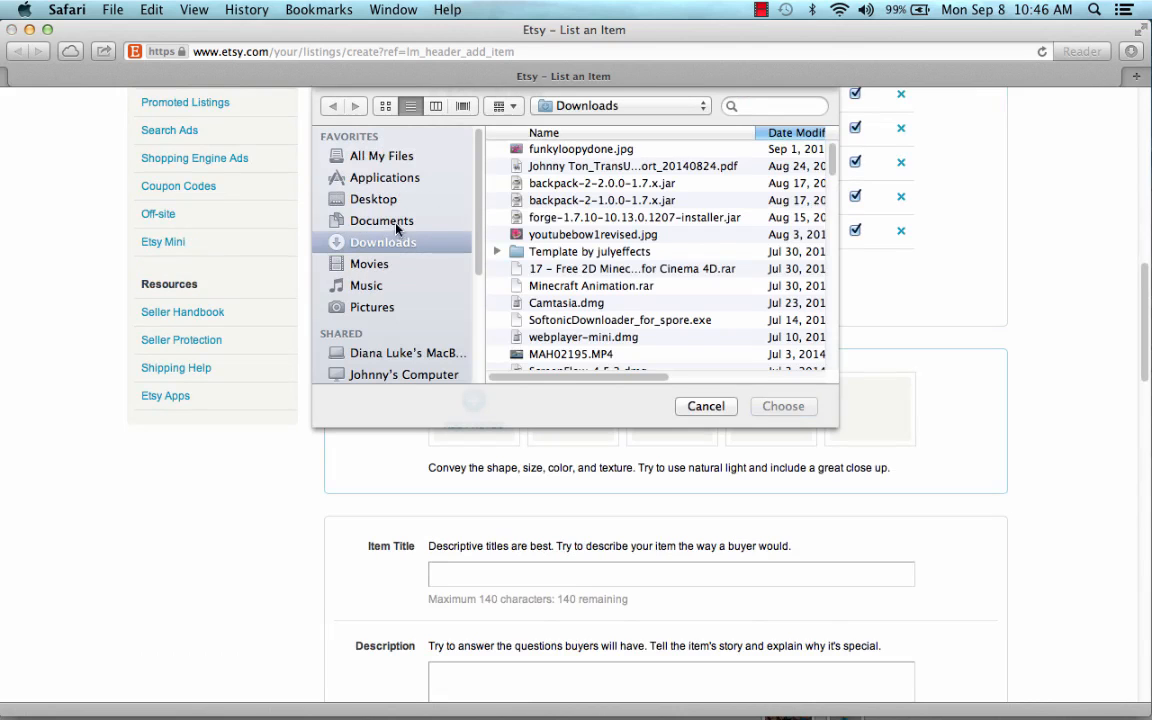
click(358, 198)
click(575, 150)
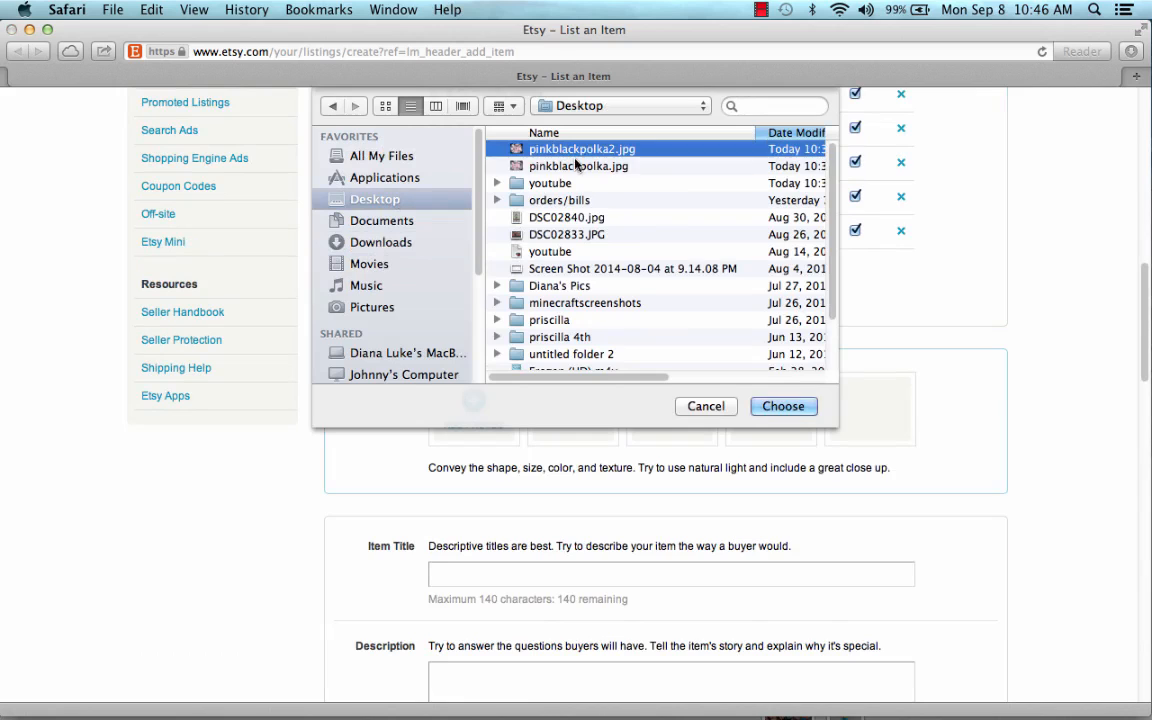
shift+click(578, 166)
click(783, 406)
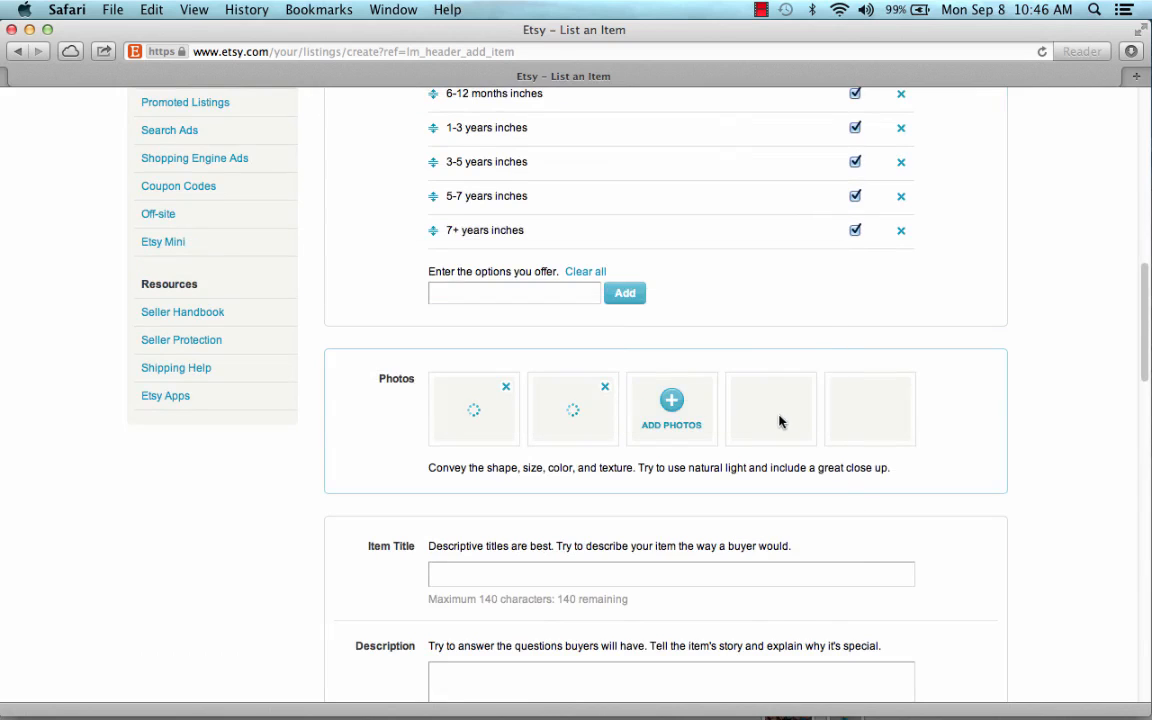
Enter the item title "Light Pink and Black Polkadot Hair Bow with Marabou Feathers OTT with Matching Headband".
scroll(940, 365, down, 2)
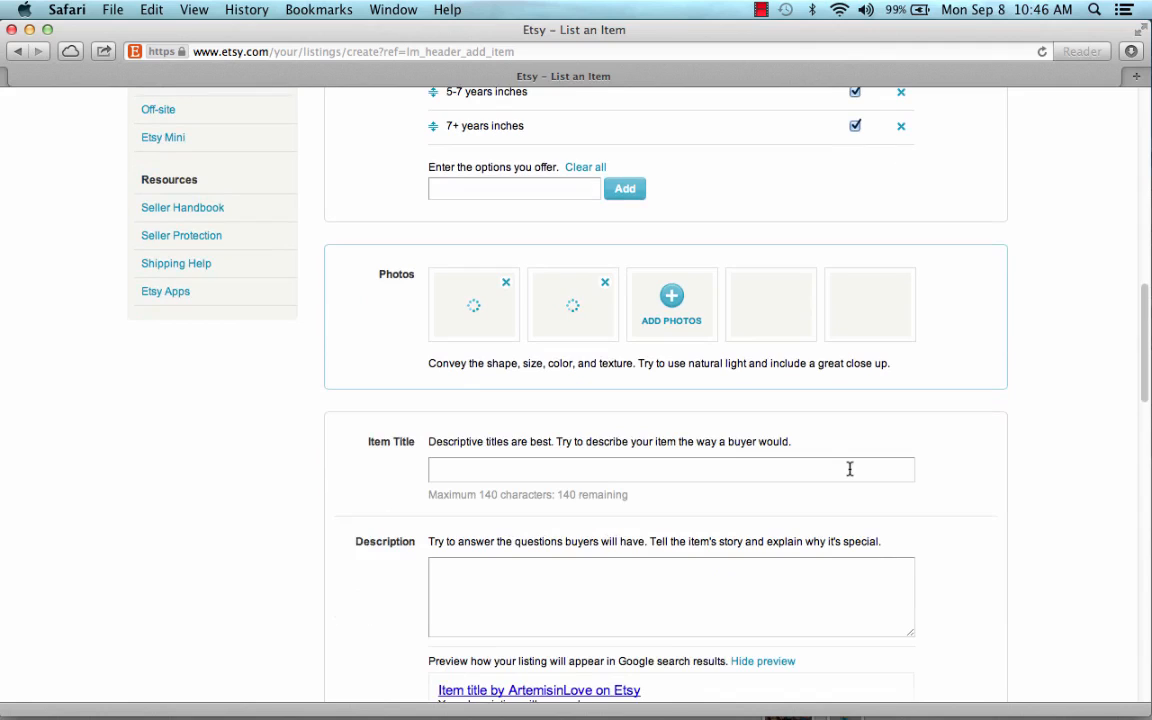
click(704, 469)
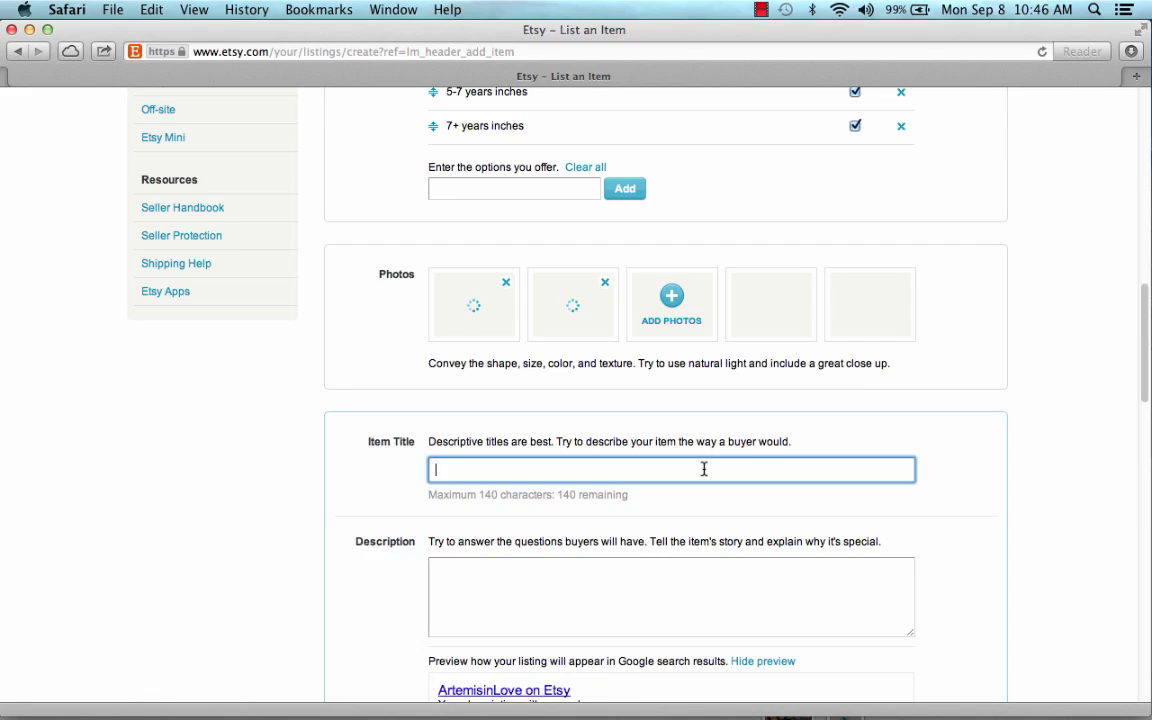
text(Light)
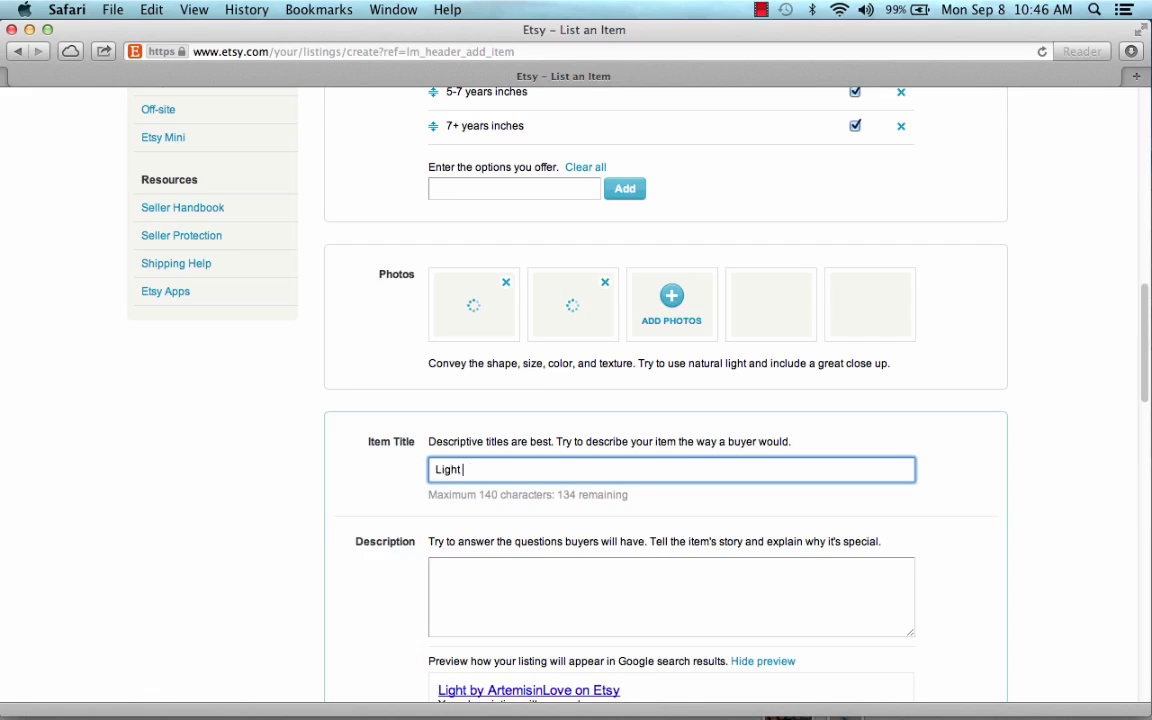
text( Pink and )
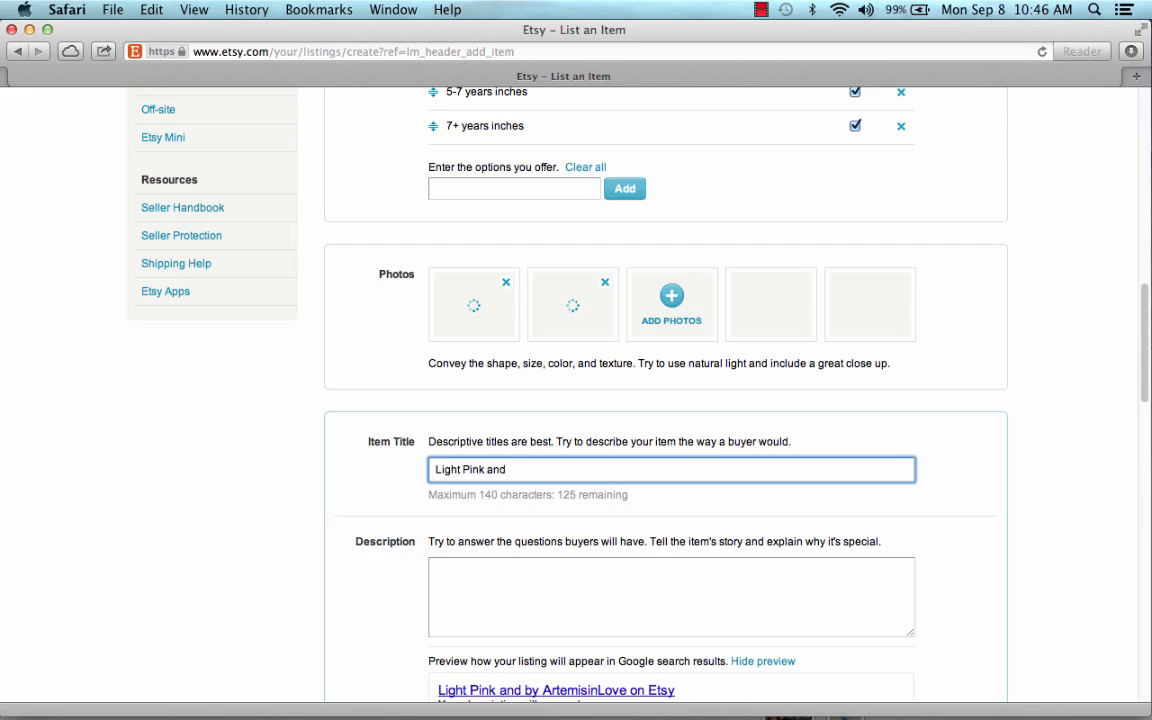
text(Black Polka)
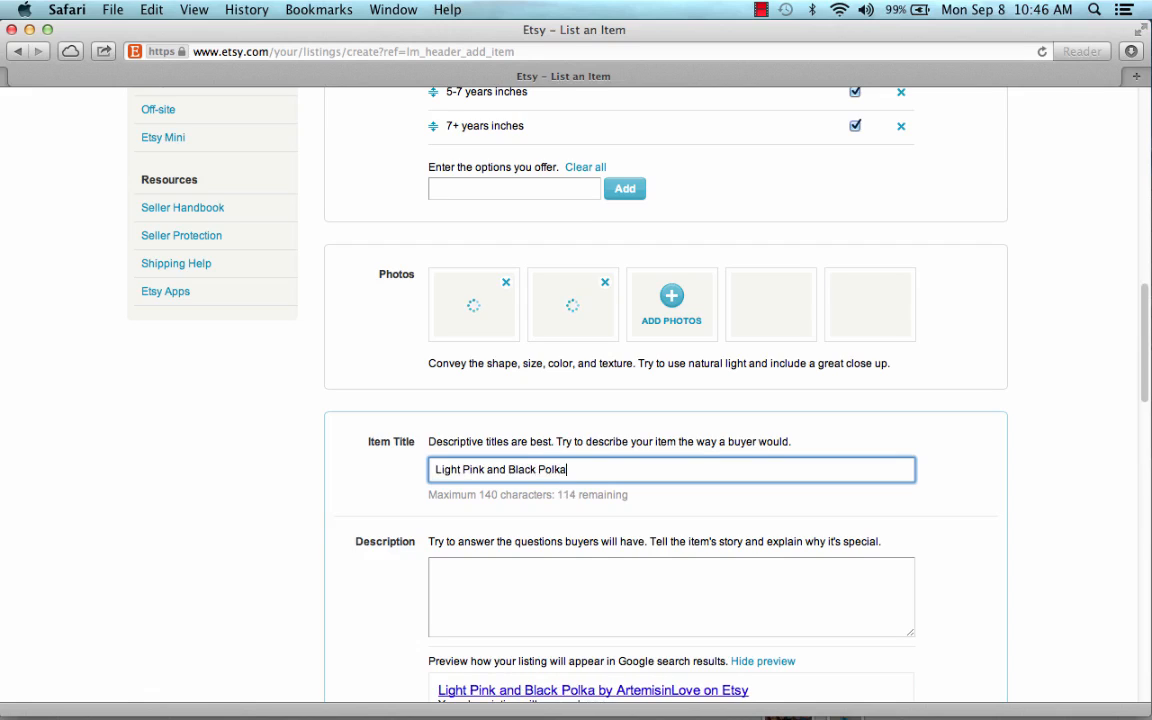
text(dot )
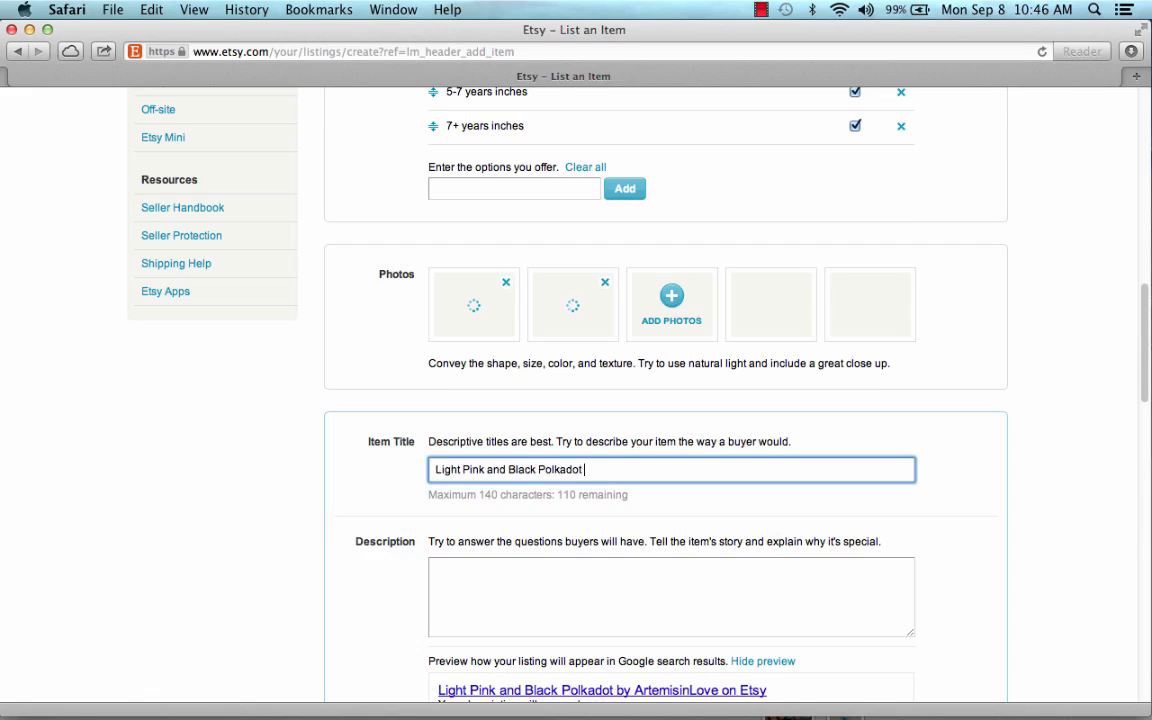
text(Hair B)
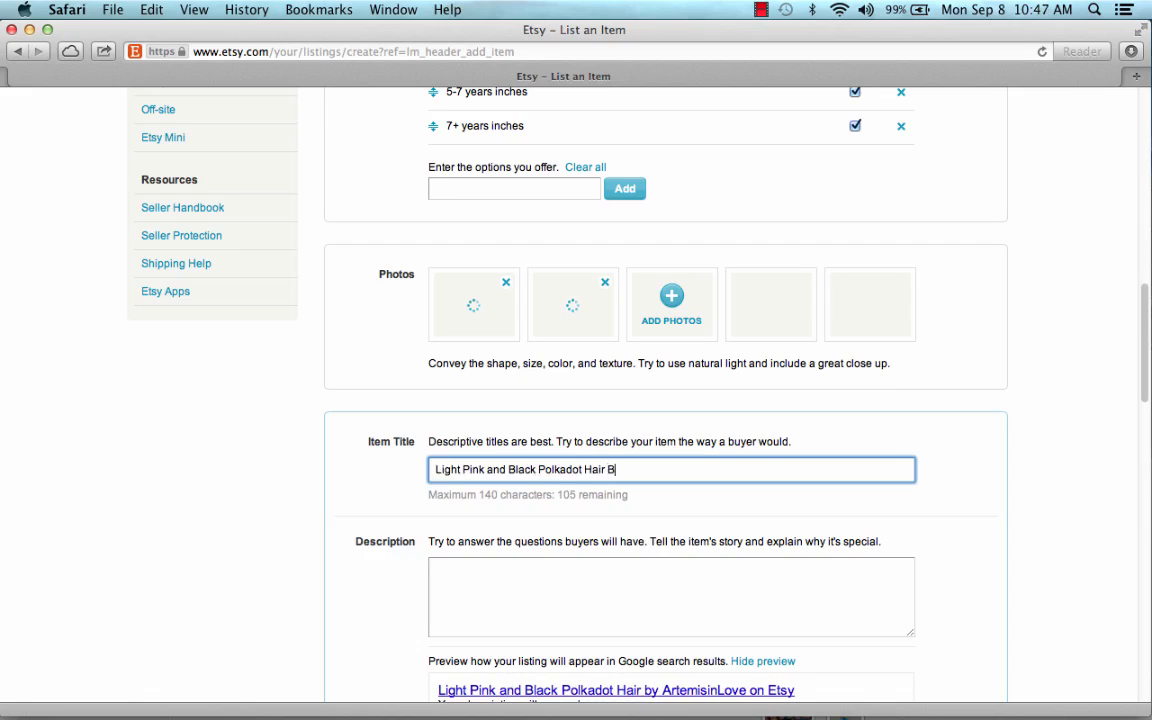
text(ow with Marabou )
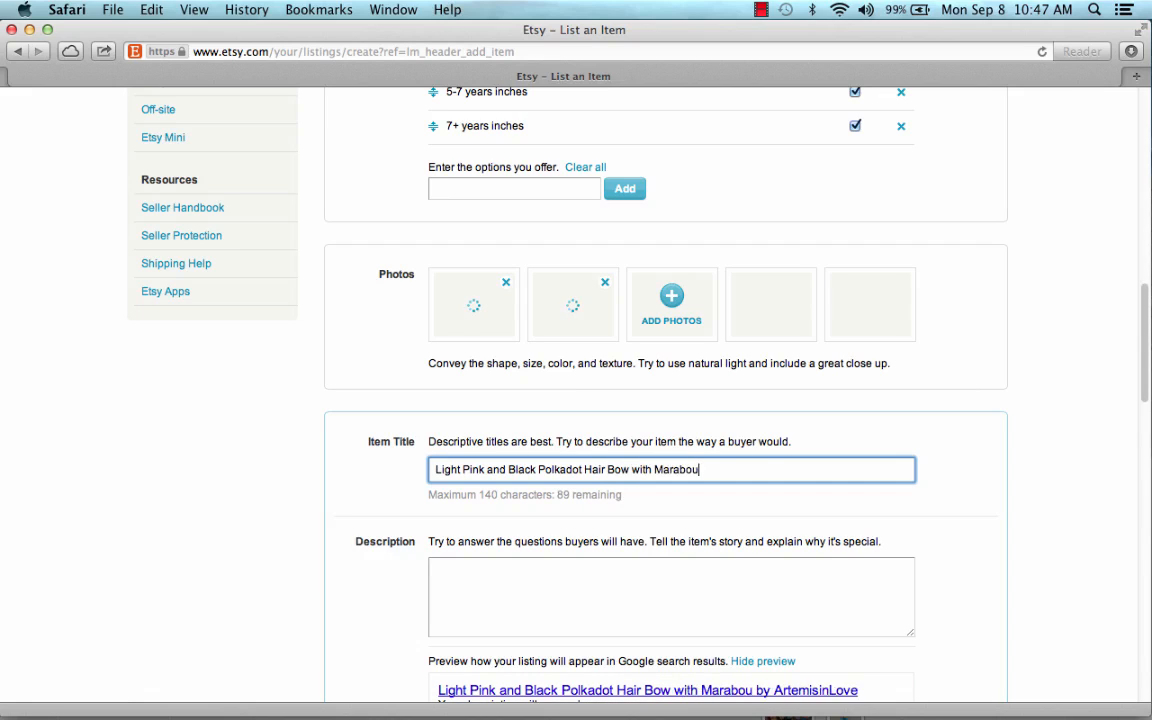
text(Fea)
key(BackSpace)
key(BackSpace)
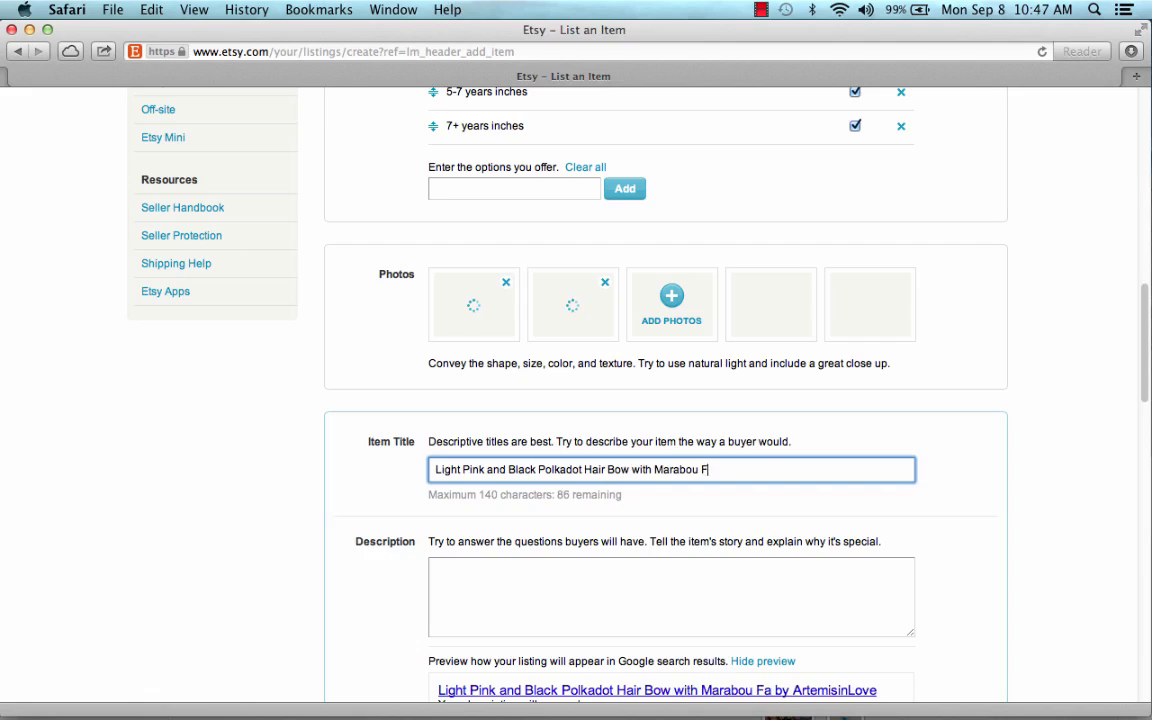
text(eathers)
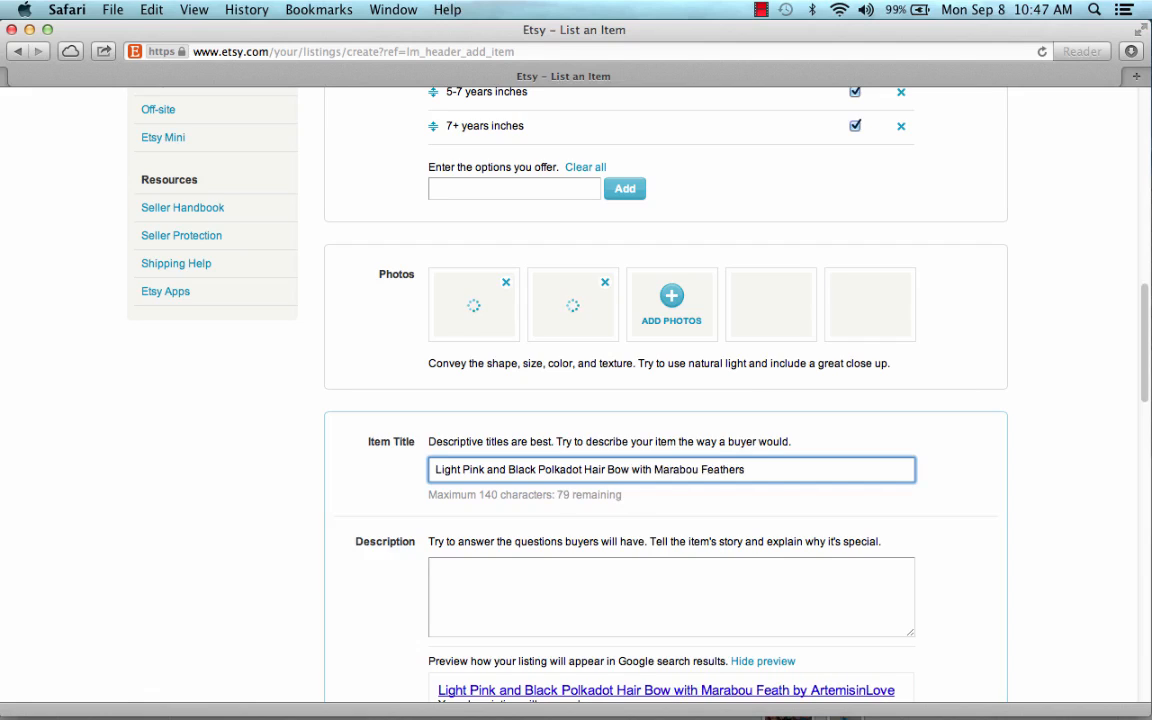
text( OTT with Matching )
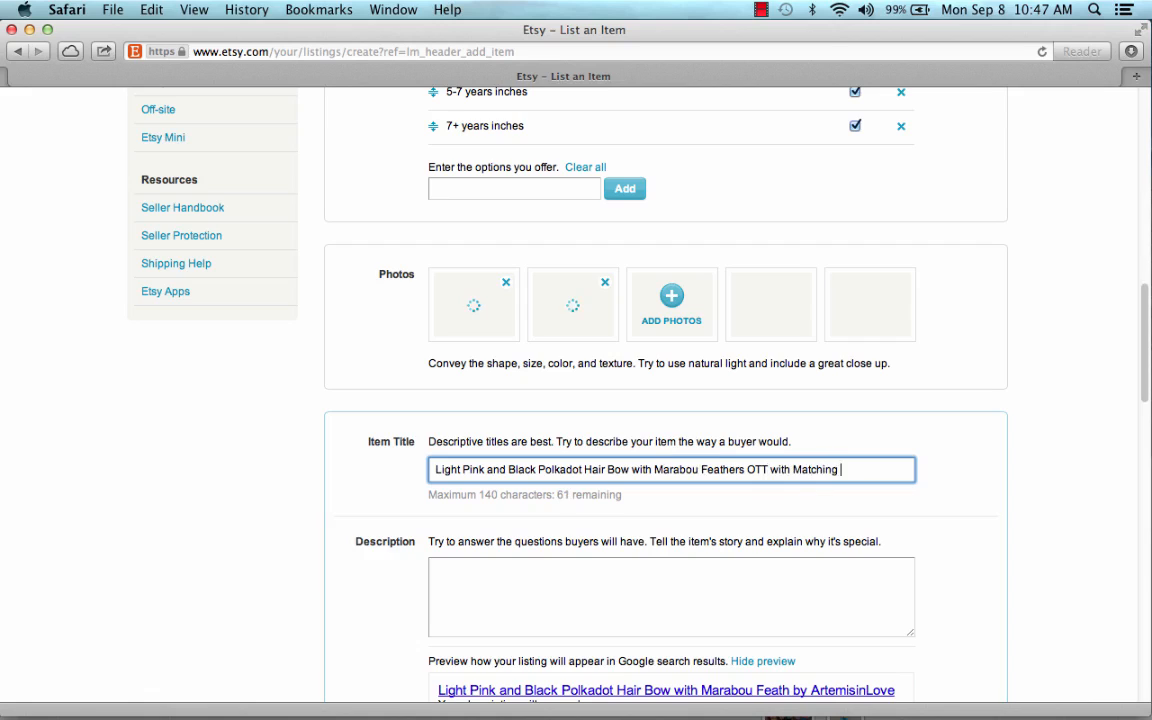
text(Headband)
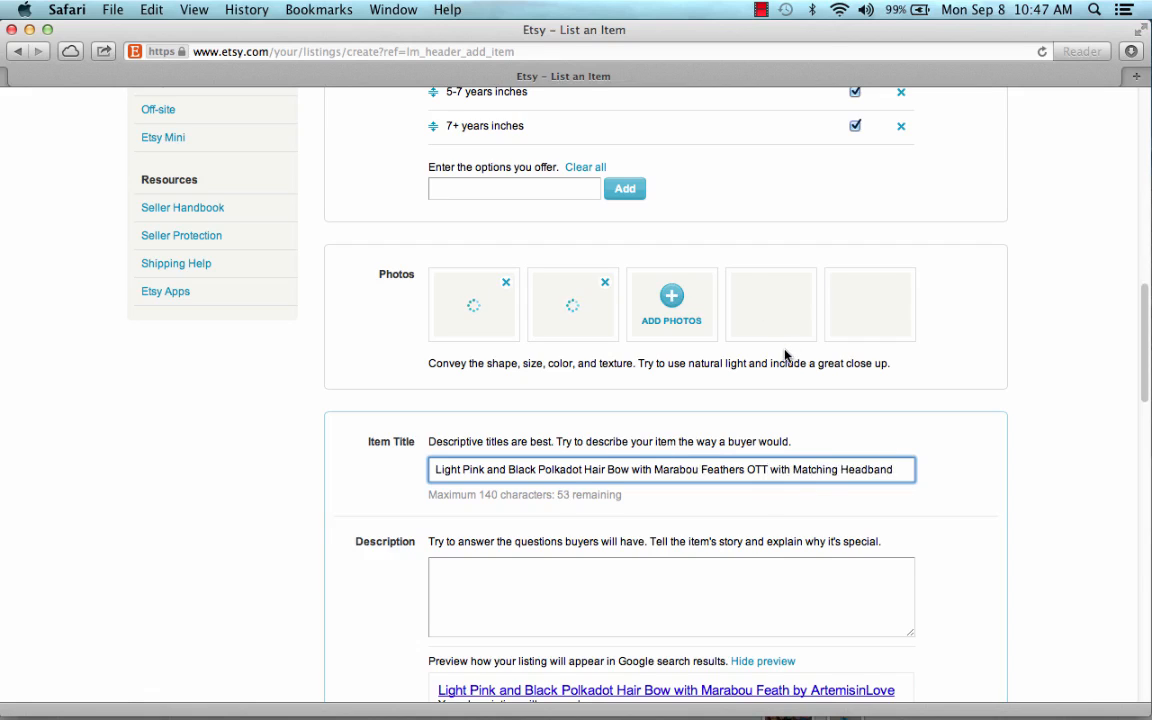
Copy the full item title and paste it into the listing's empty description as its starting text.
scroll(785, 355, down, 1)
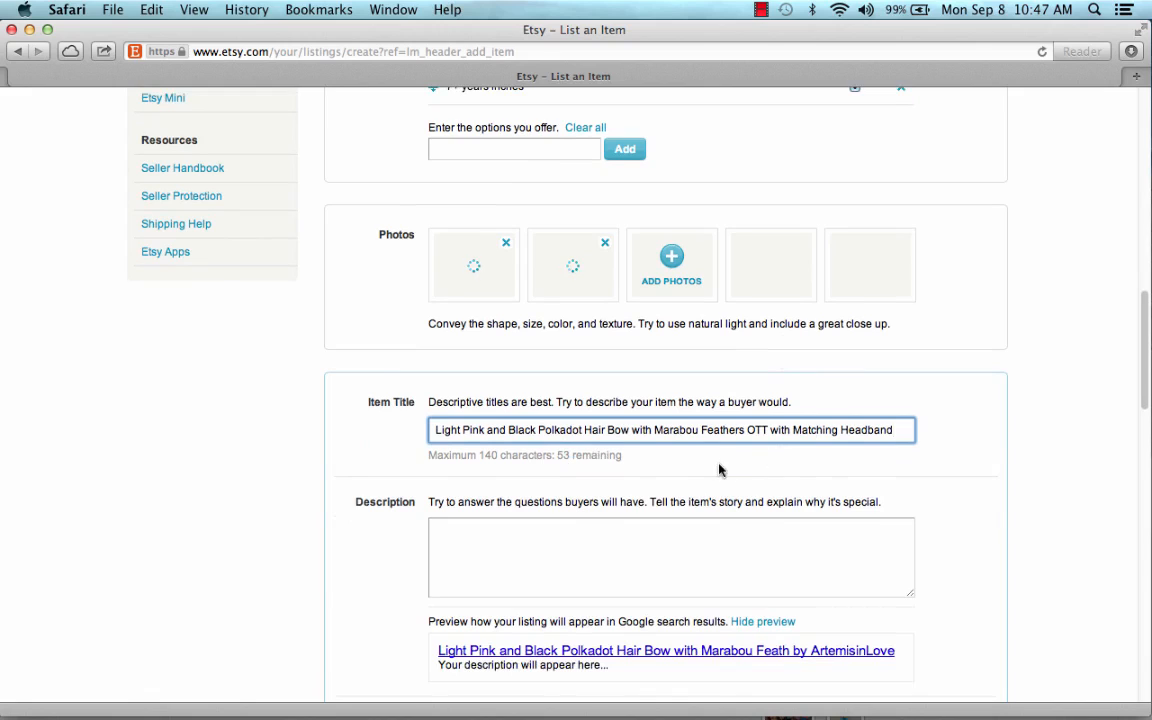
scroll(719, 470, down, 1)
click(684, 514)
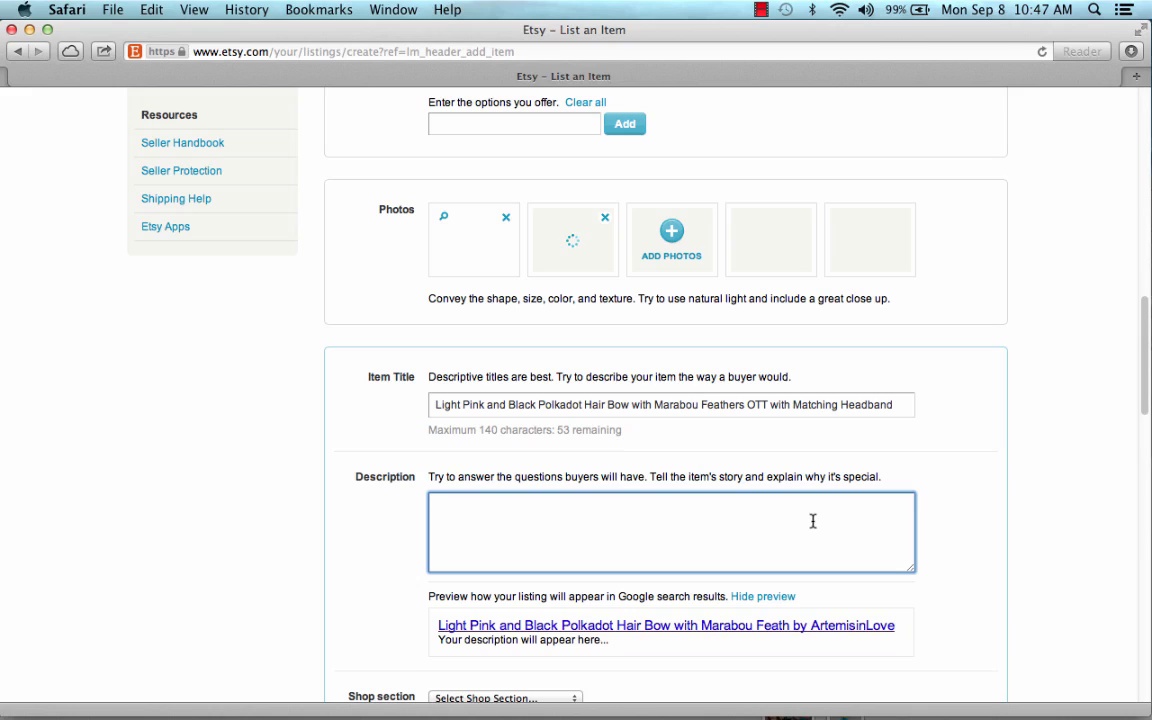
triple_click(776, 405)
key(cmd+c)
click(674, 530)
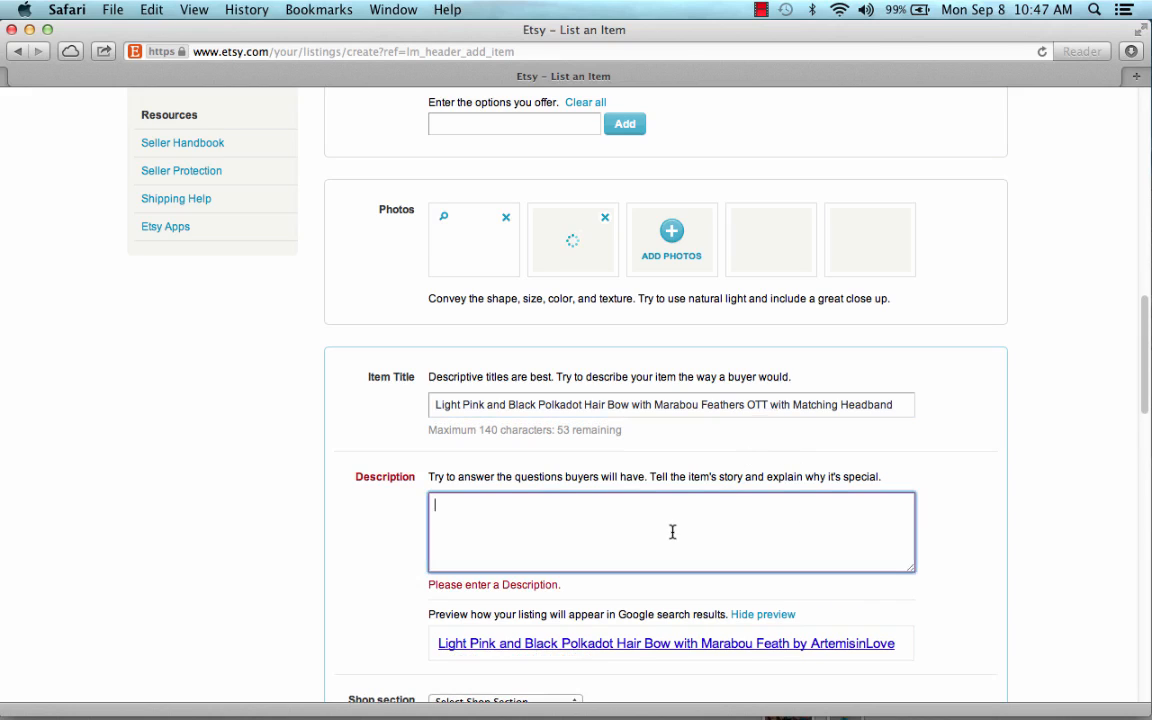
key(cmd+v)
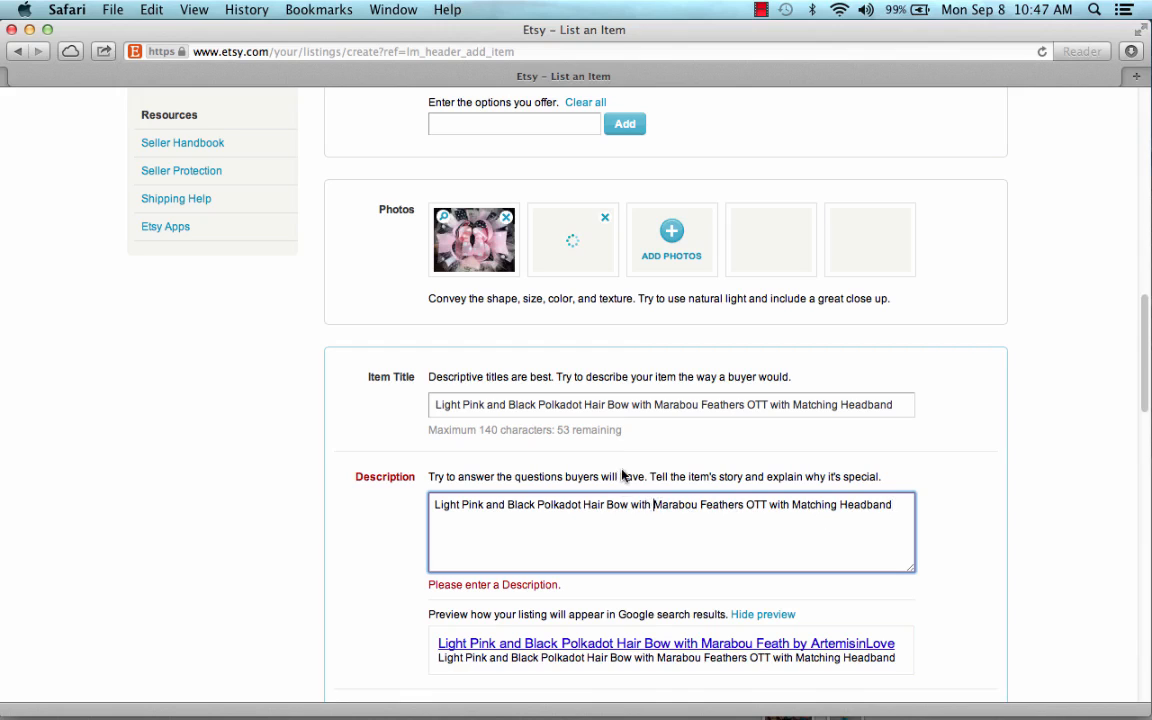
Insert "Matching Light Pink" before "Marabou Feathers" in the description and replace "OTT with Matching Headband" with a period.
text(Matching Li)
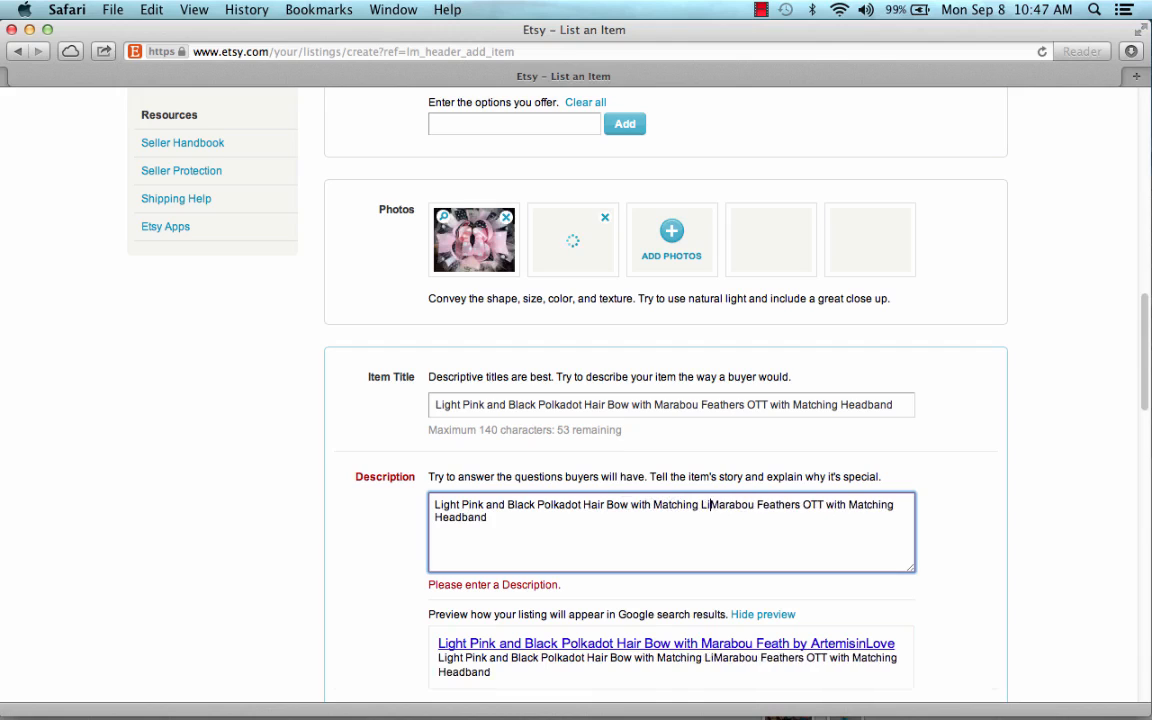
text(ght Pink)
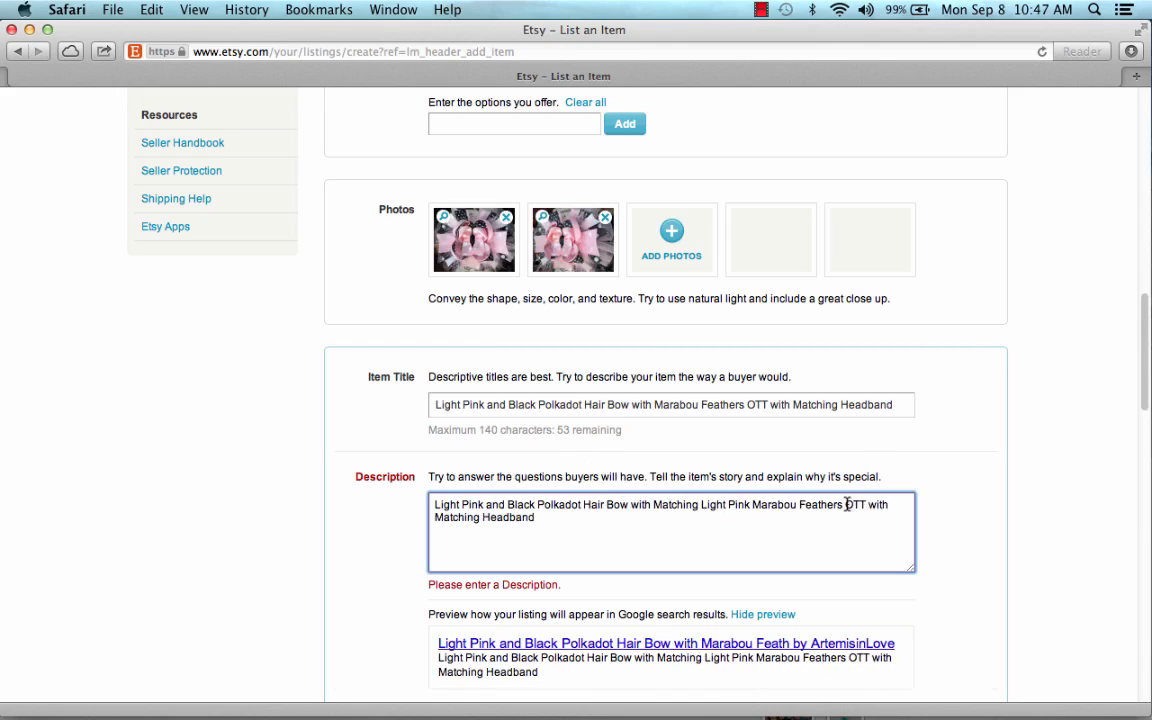
drag(846, 504, 902, 530)
key(BackSpace)
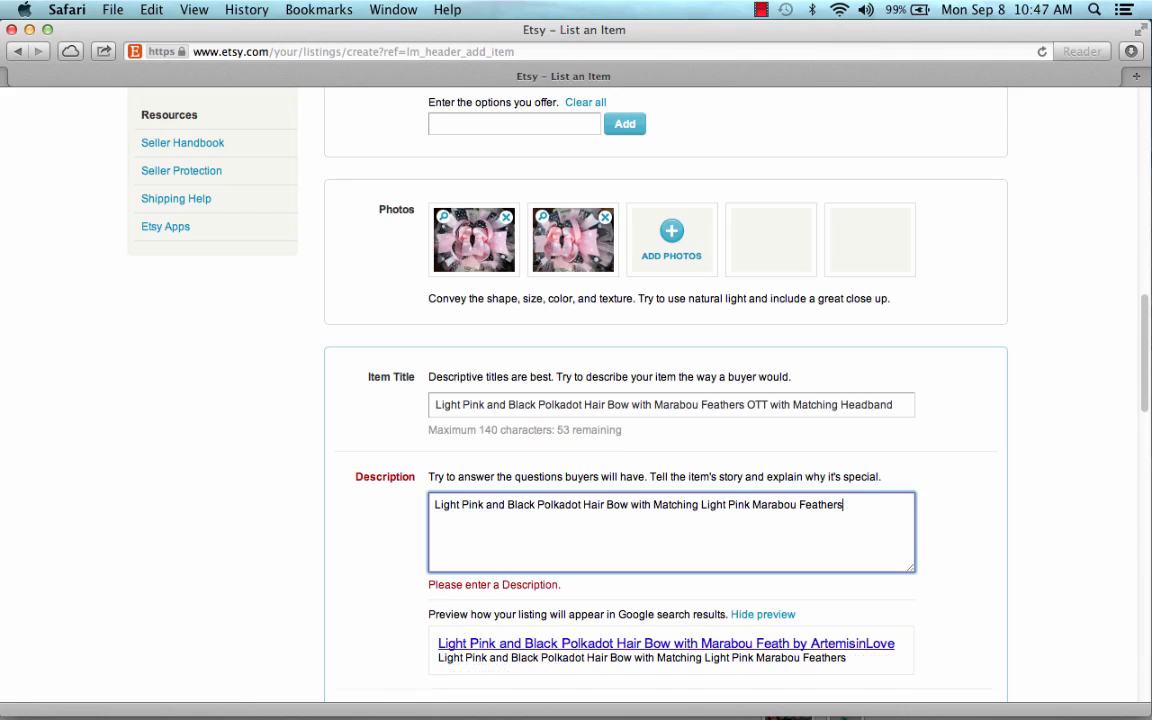
text(.)
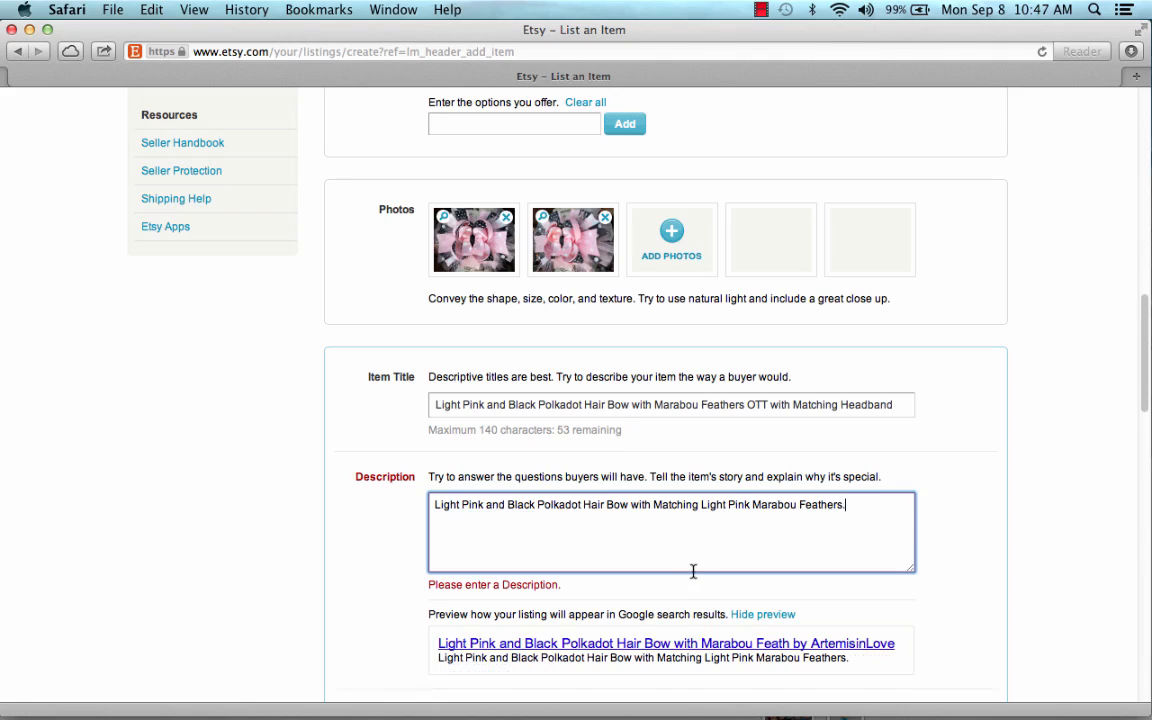
Check the first photo enlarged and append "Comes with your choice of matching light pink or black crochet headband." to the description.
click(446, 224)
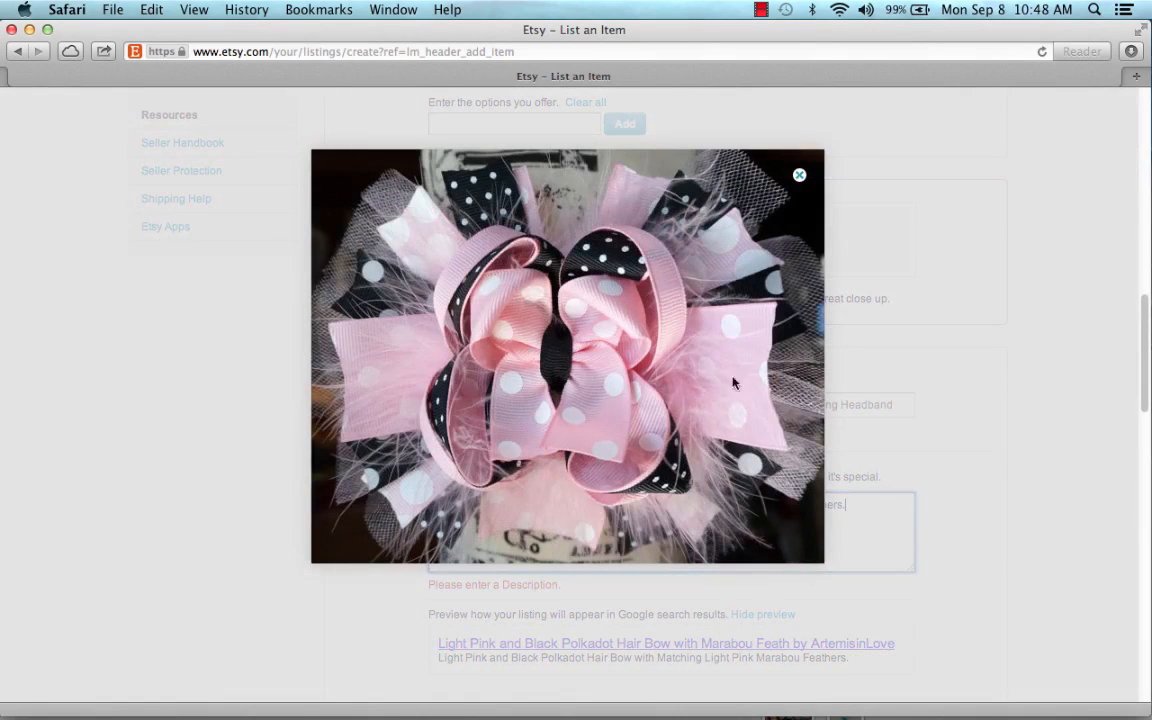
click(800, 177)
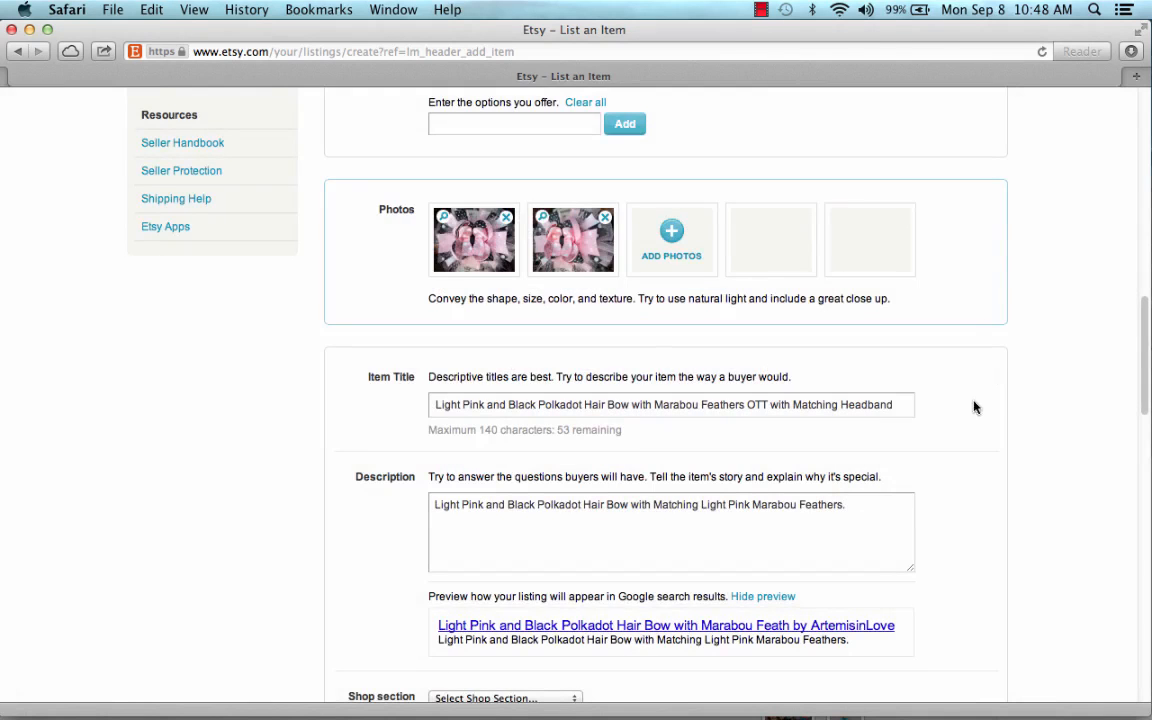
scroll(979, 403, down, 3)
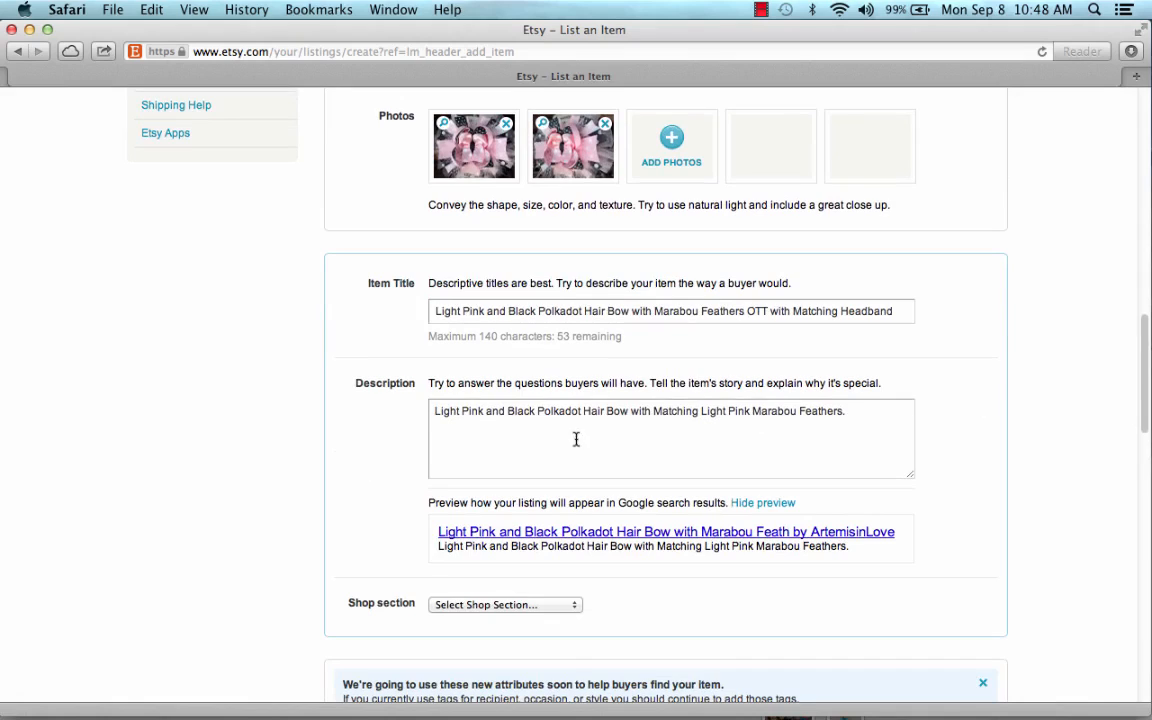
click(876, 431)
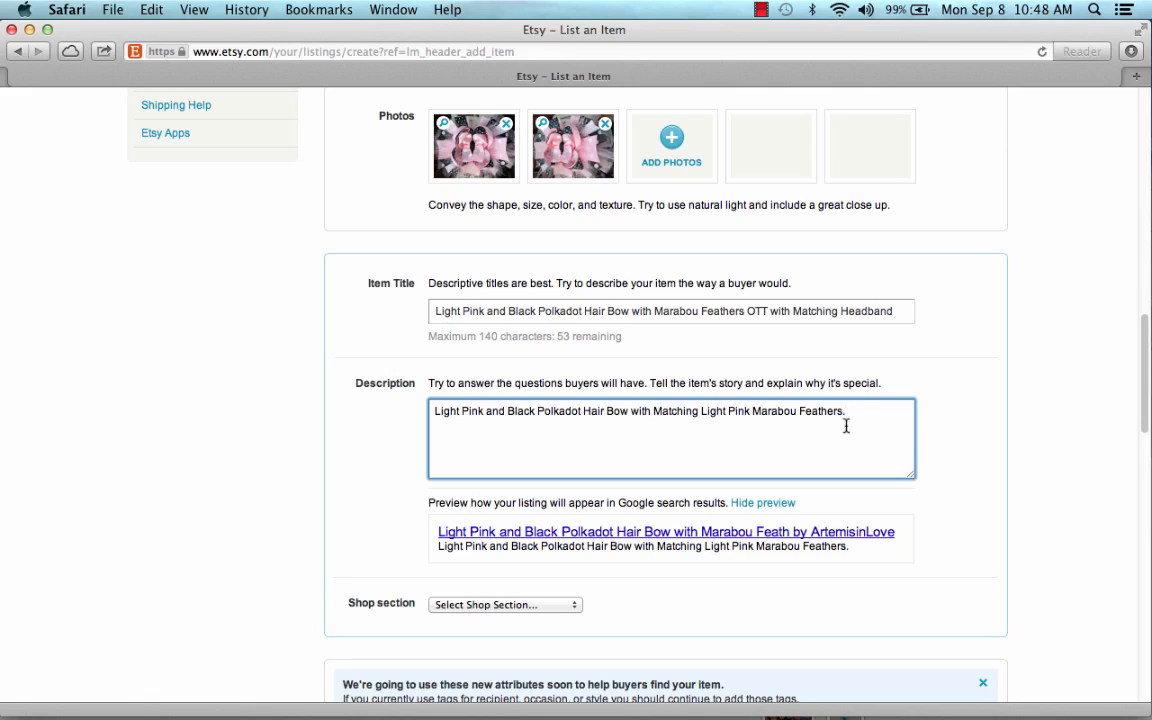
text(Comes with matching)
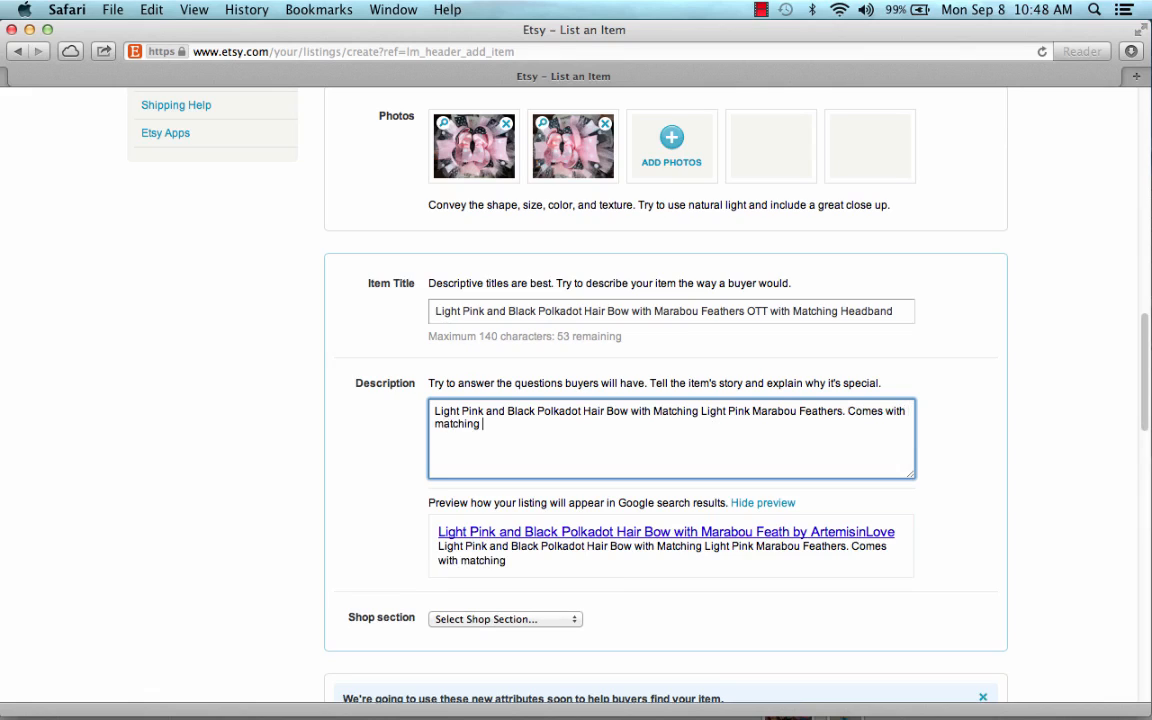
key(BackSpace)
key(BackSpace)
key(BackSpace)
key(BackSpace)
key(BackSpace)
key(BackSpace)
key(BackSpace)
key(BackSpace)
text(your choice of )
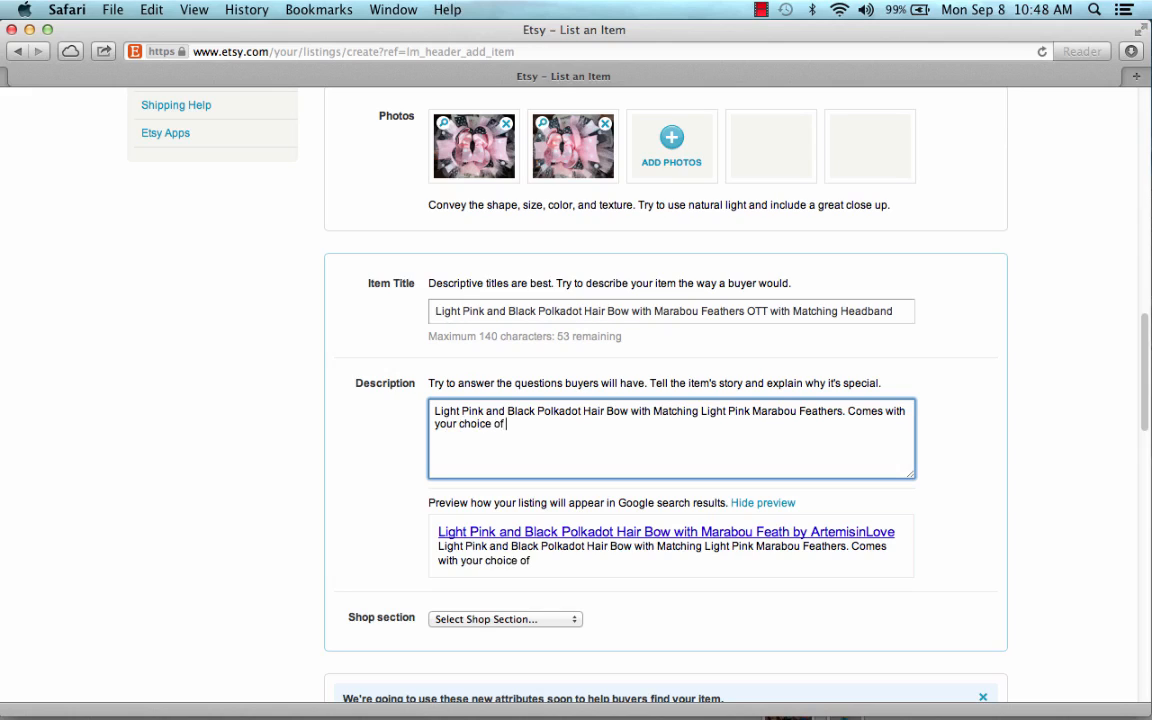
text(matching ligh)
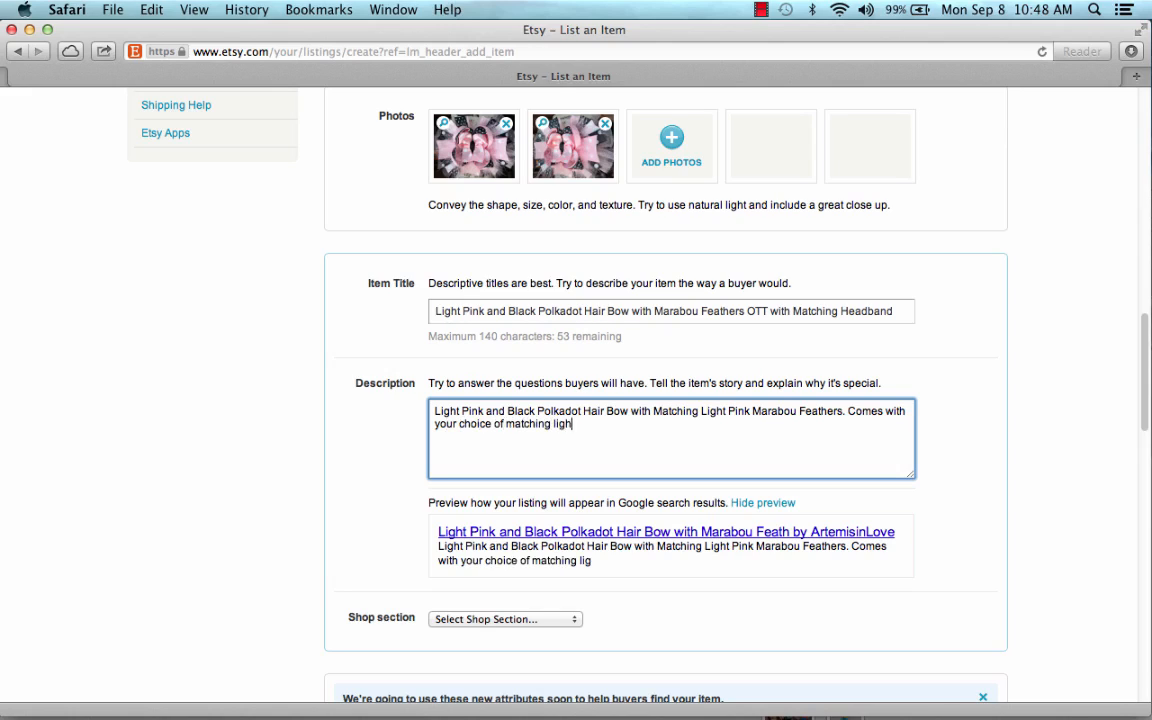
text(t pink or black c)
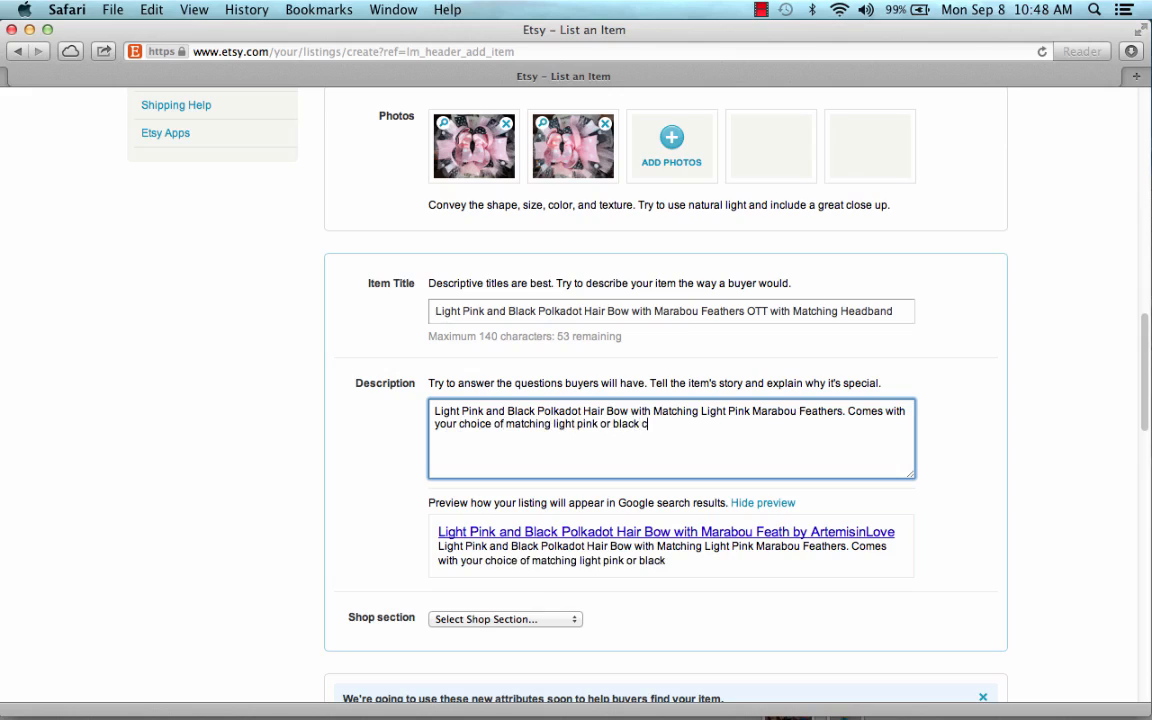
text(rochet headband.)
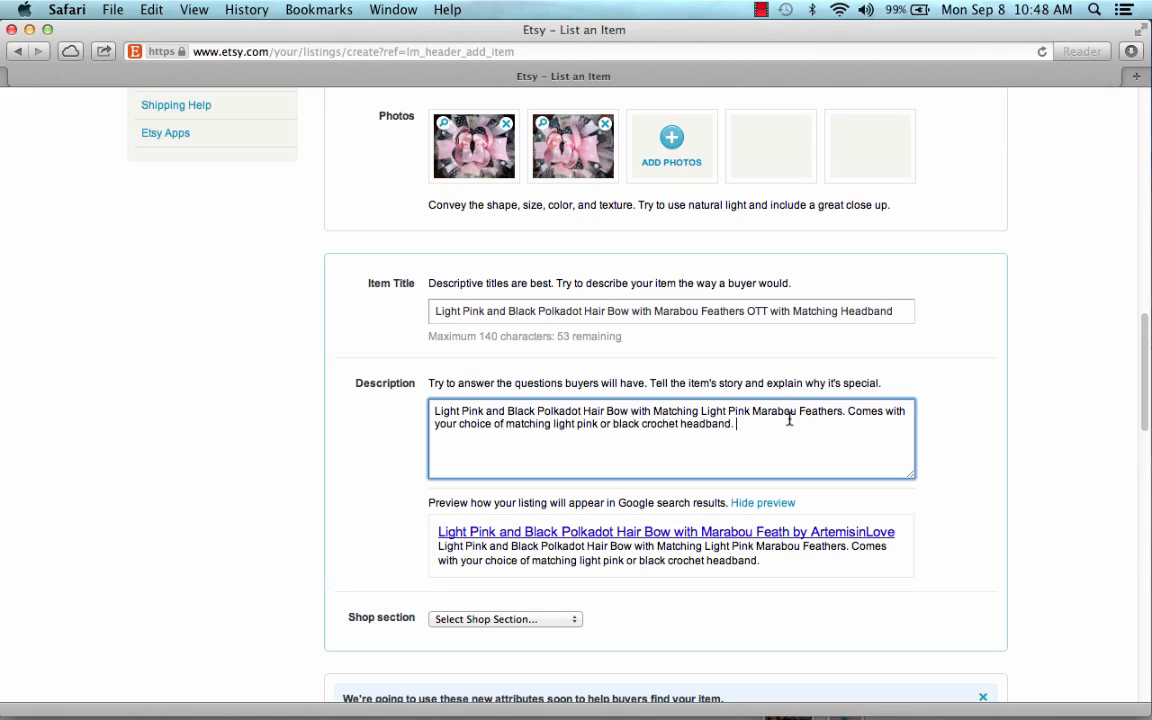
click(932, 343)
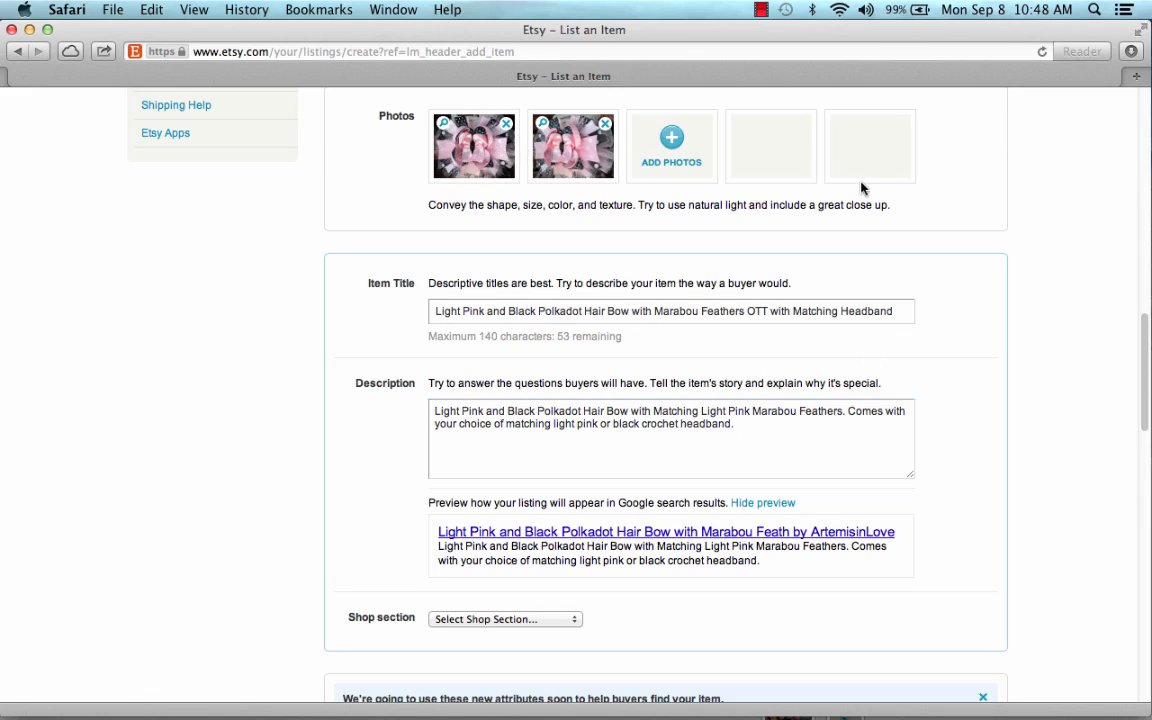
Set the listing's shop section to Hair Bows.
scroll(800, 334, down, 5)
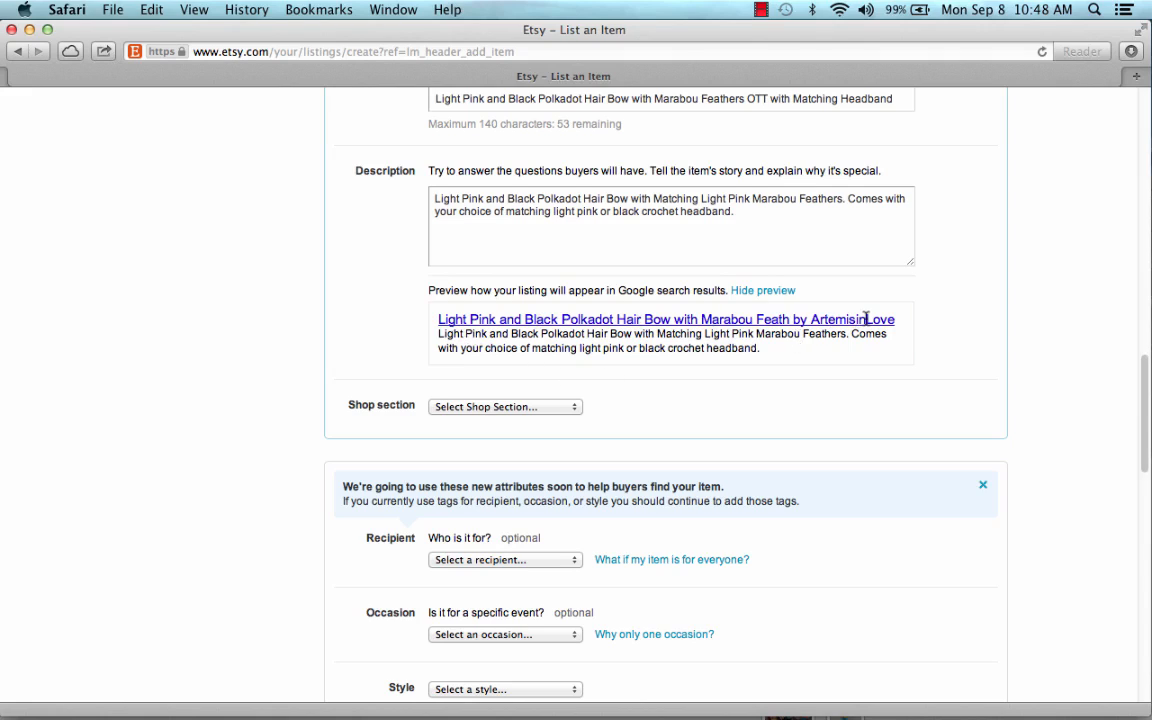
click(521, 408)
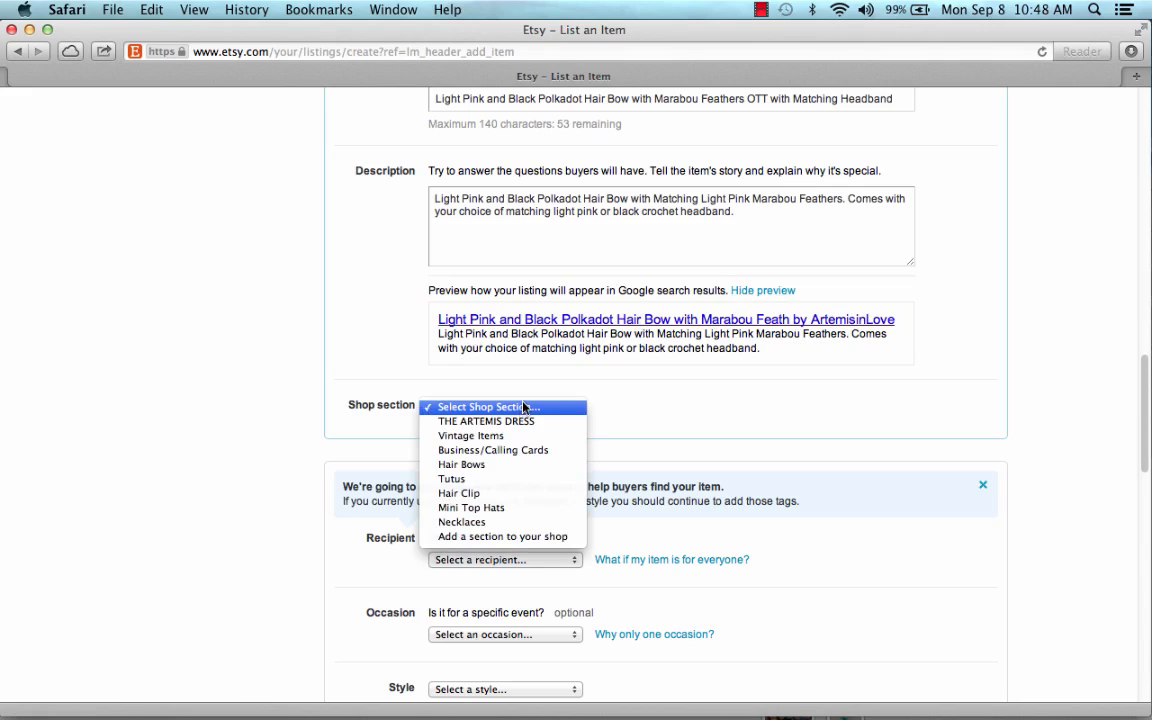
click(511, 468)
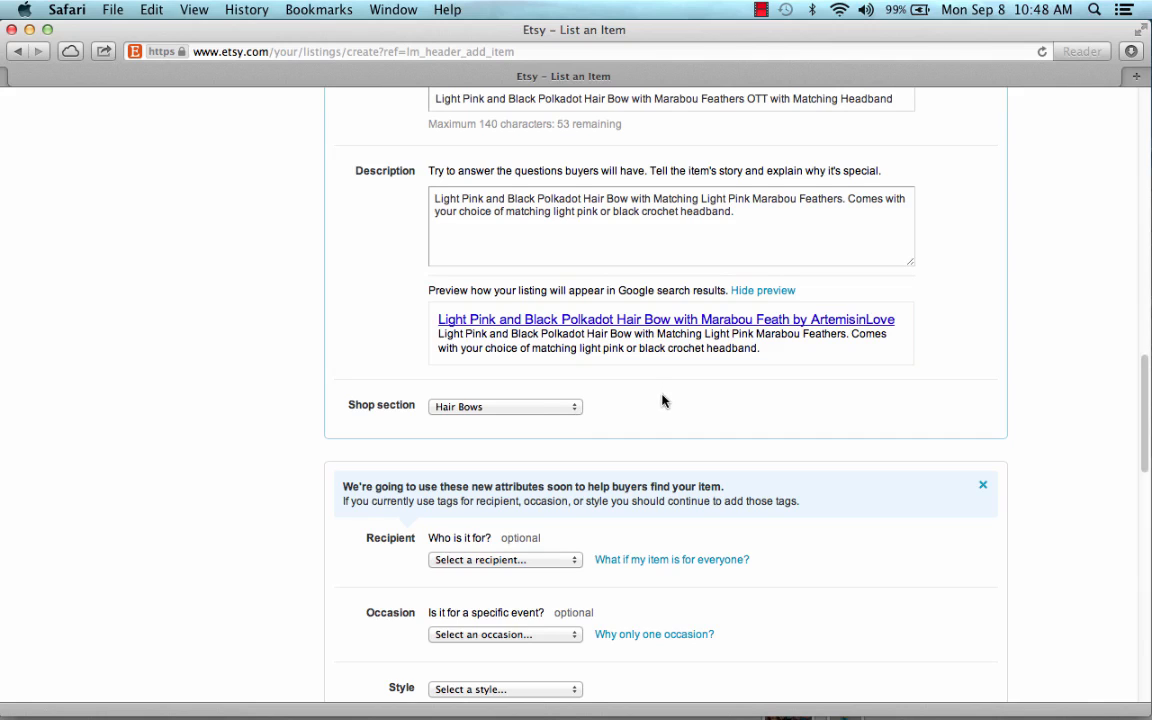
scroll(661, 401, up, 6)
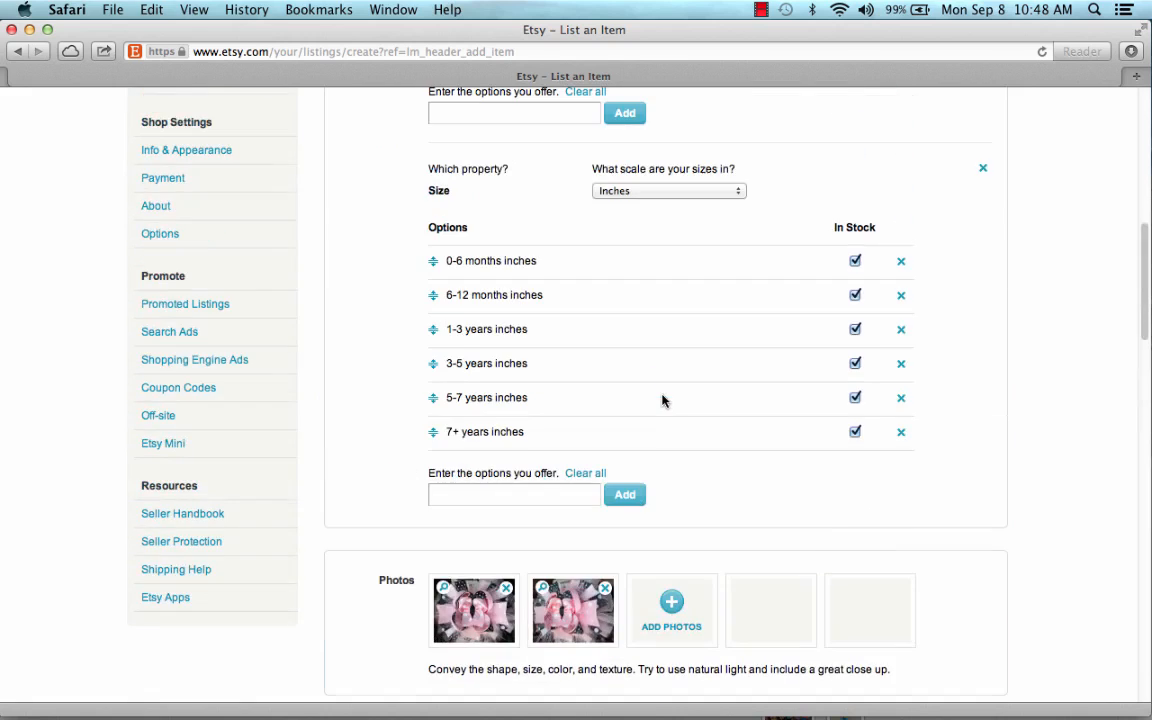
scroll(661, 401, down, 6)
scroll(661, 401, down, 5)
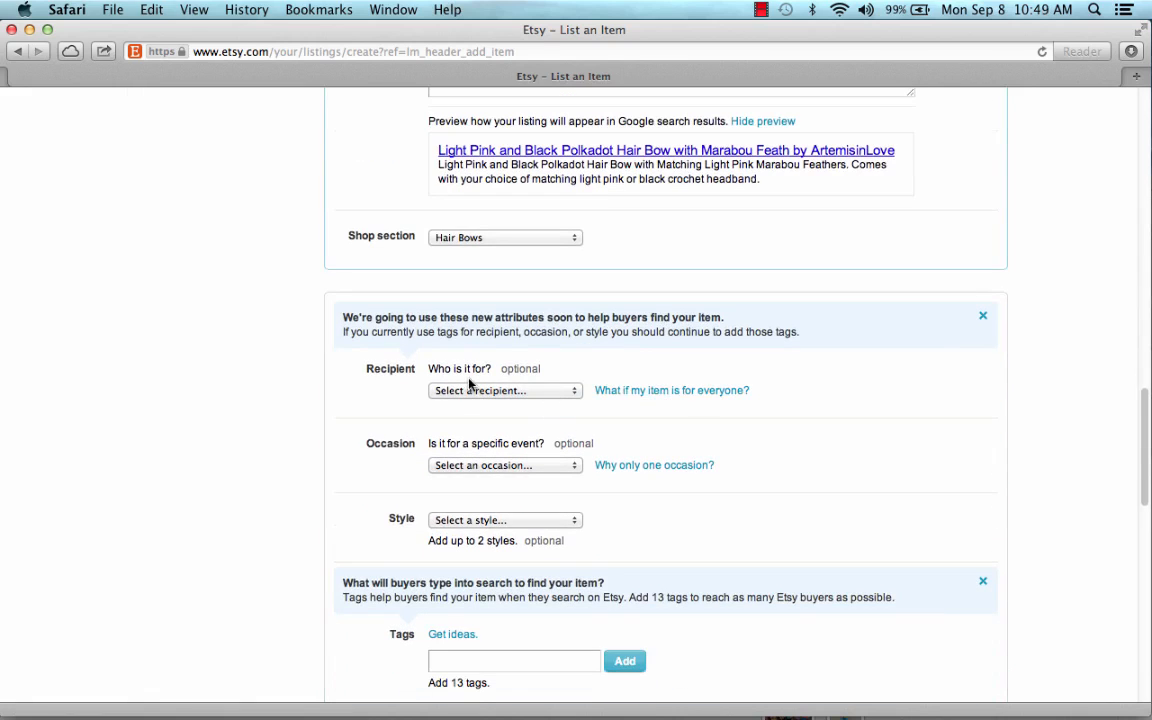
Look through the available recipient and occasion choices for the listing without selecting any.
click(497, 391)
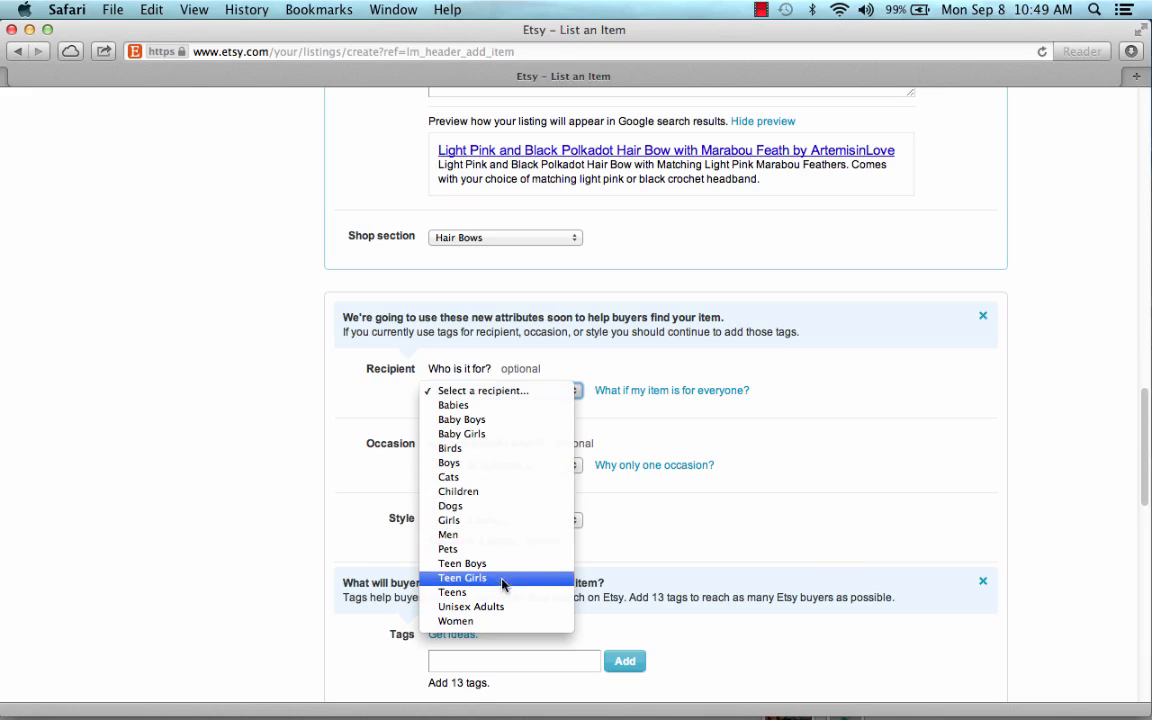
click(802, 399)
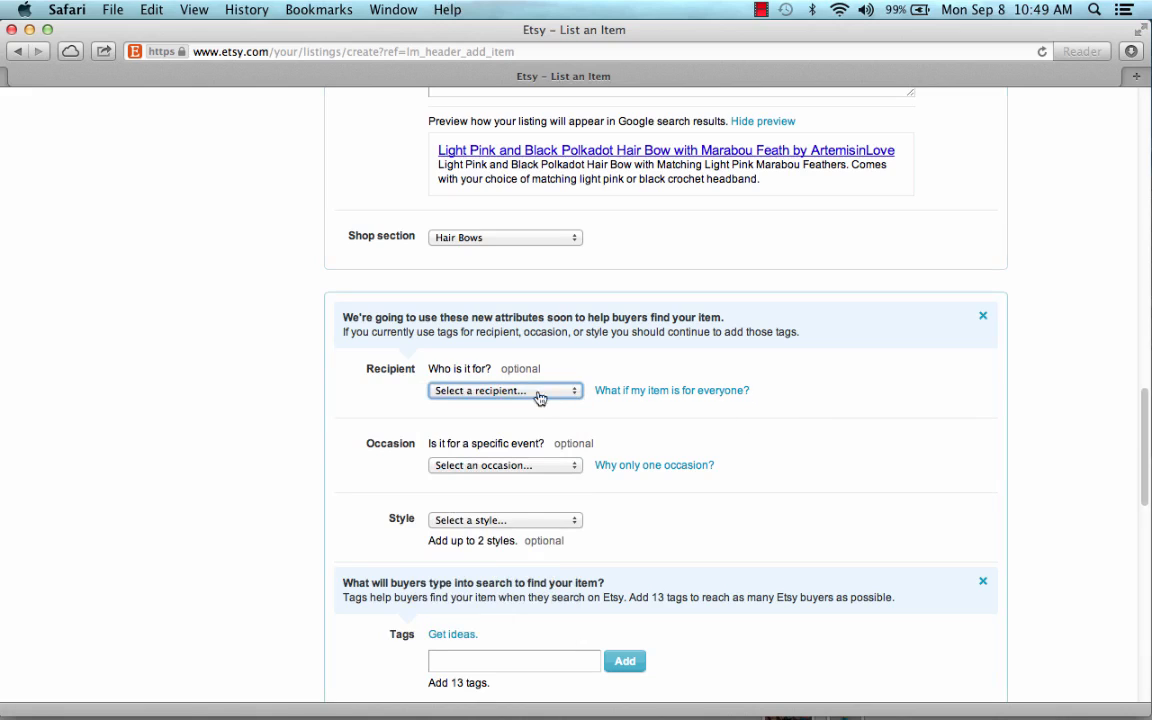
scroll(723, 399, down, 1)
scroll(723, 399, down, 5)
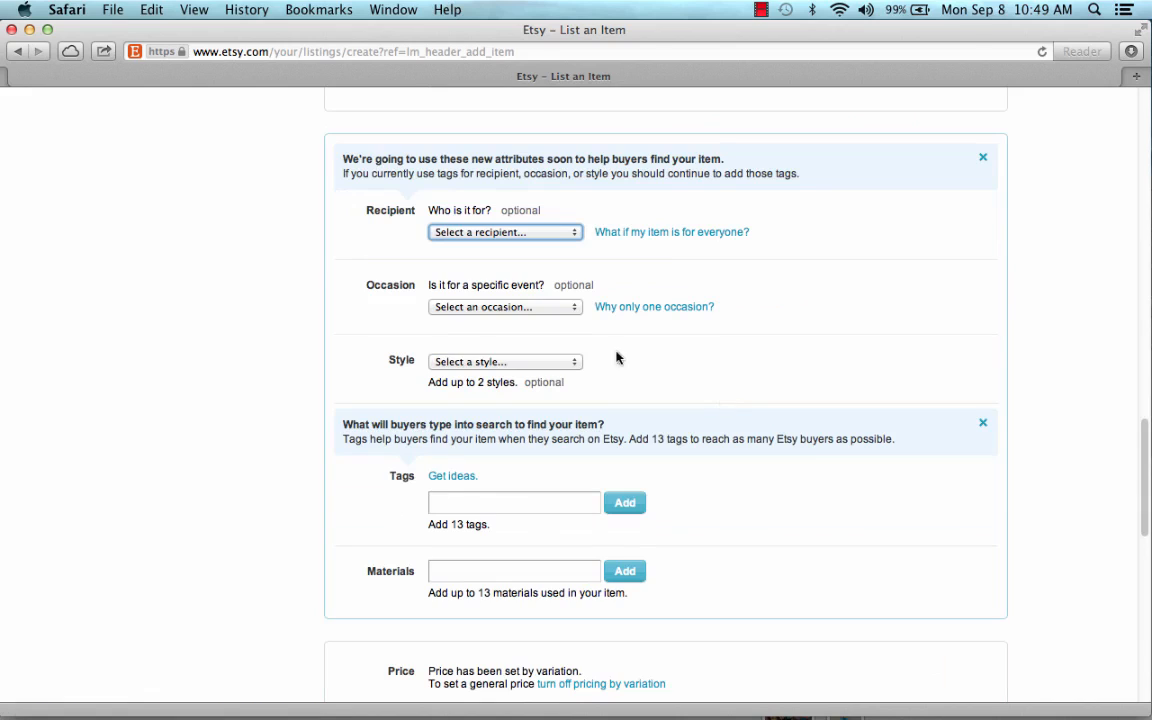
click(561, 308)
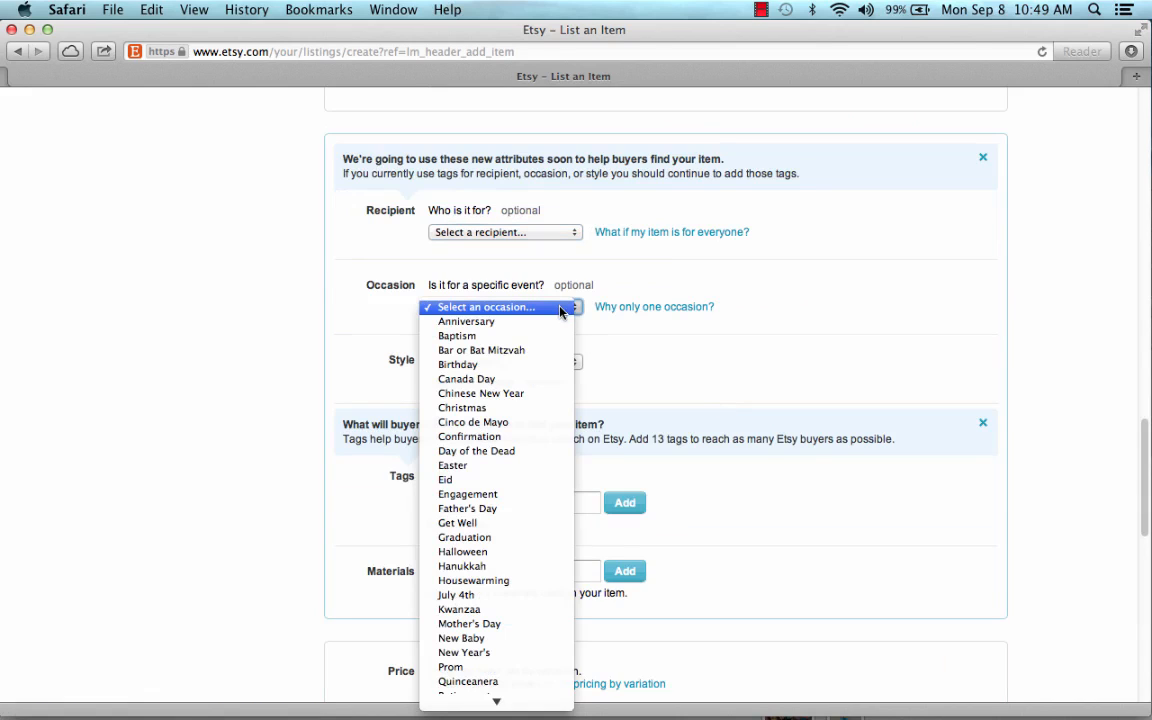
click(838, 329)
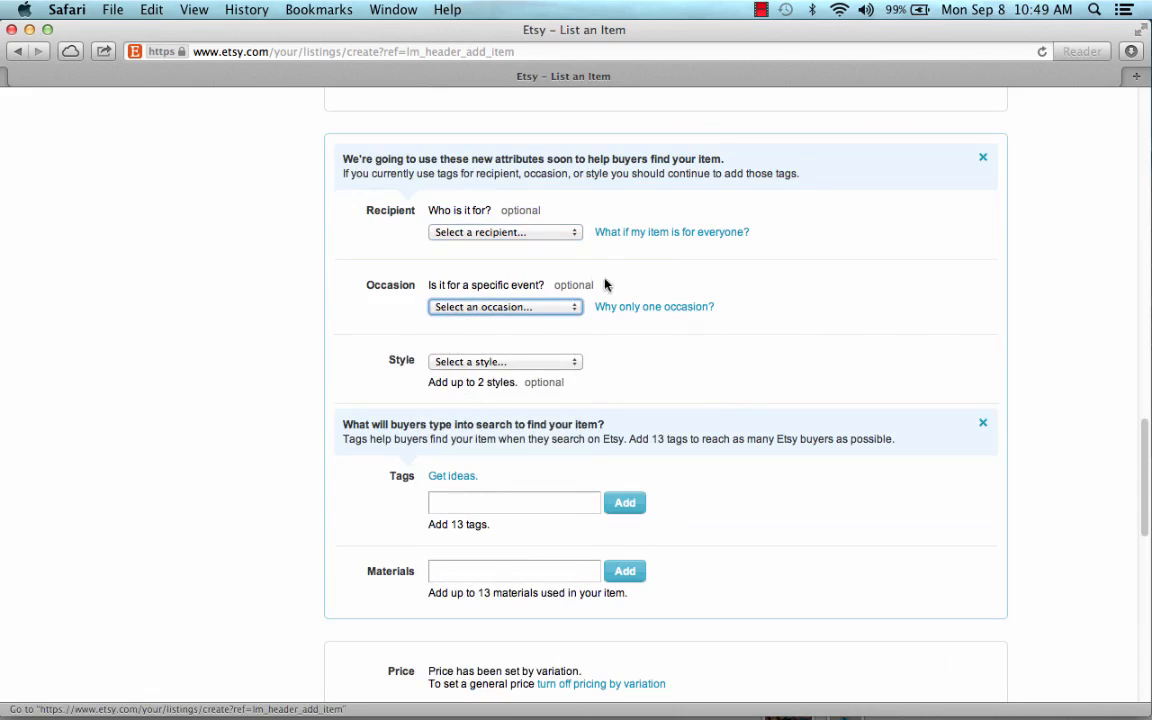
Try Halloween as the listing's occasion and reset the occasion to unselected.
click(548, 308)
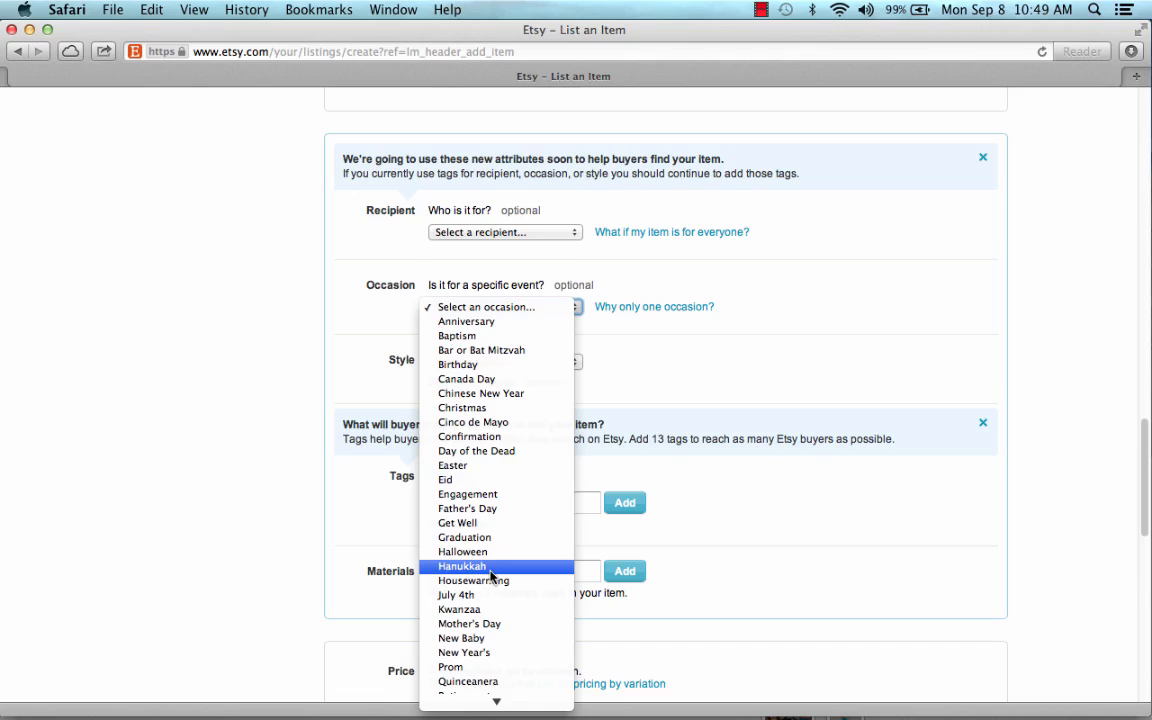
scroll(490, 575, down, 5)
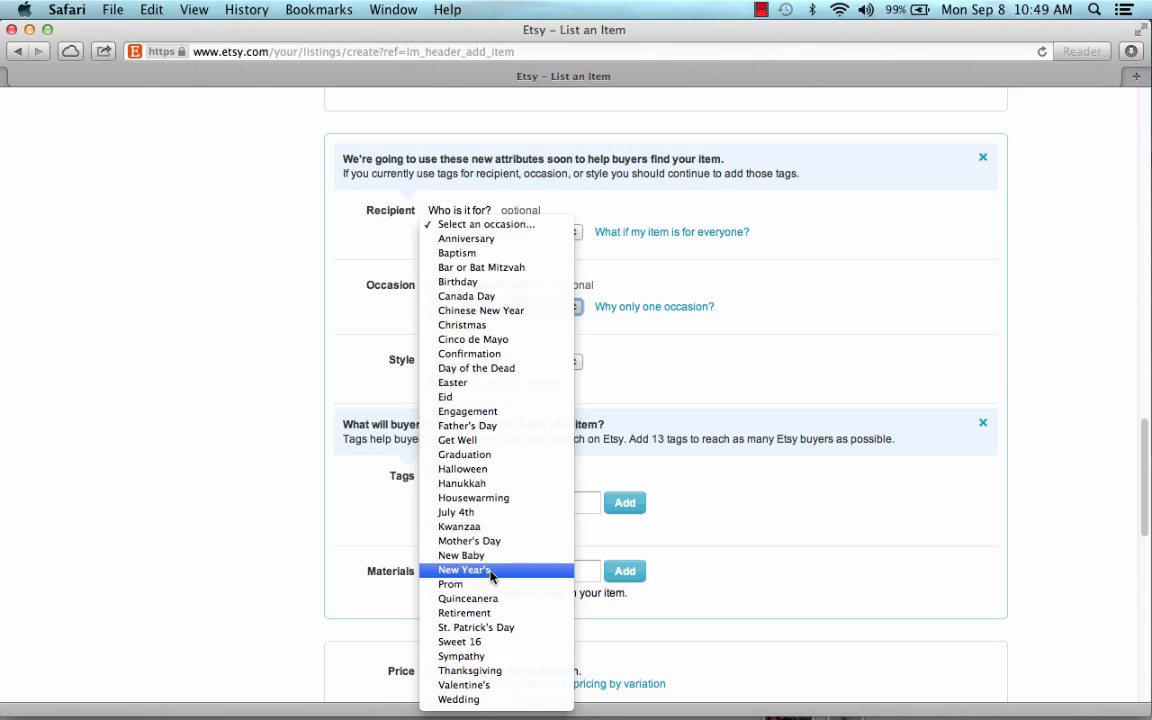
click(508, 469)
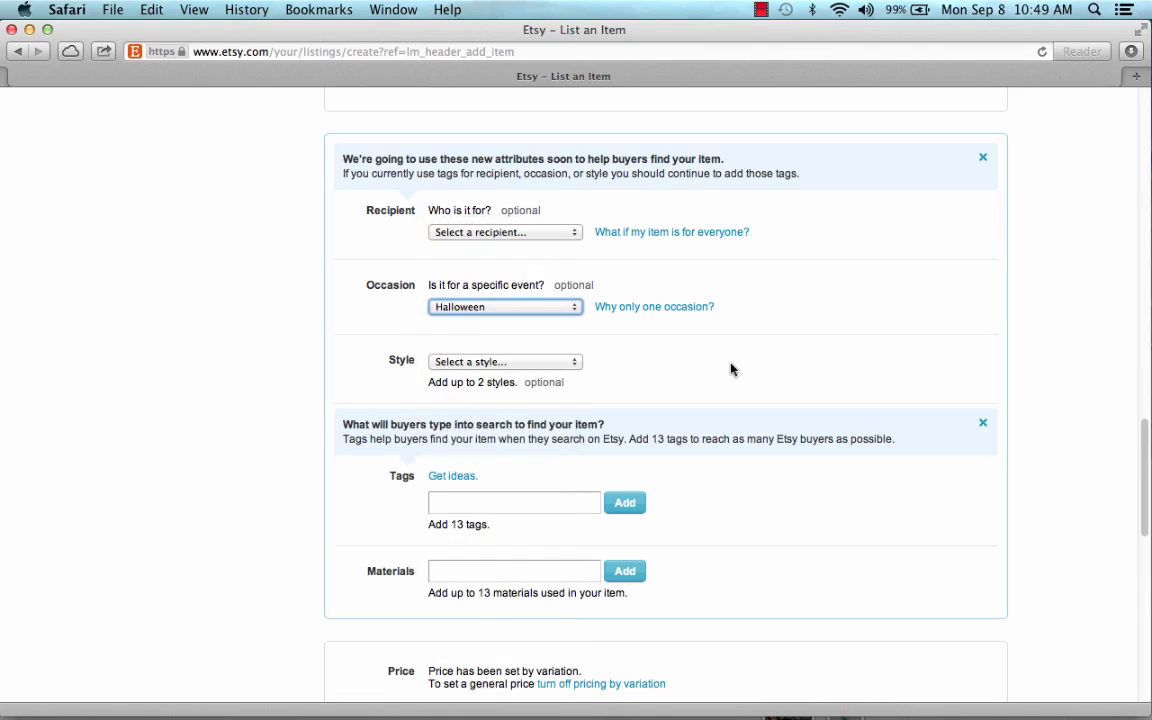
click(558, 307)
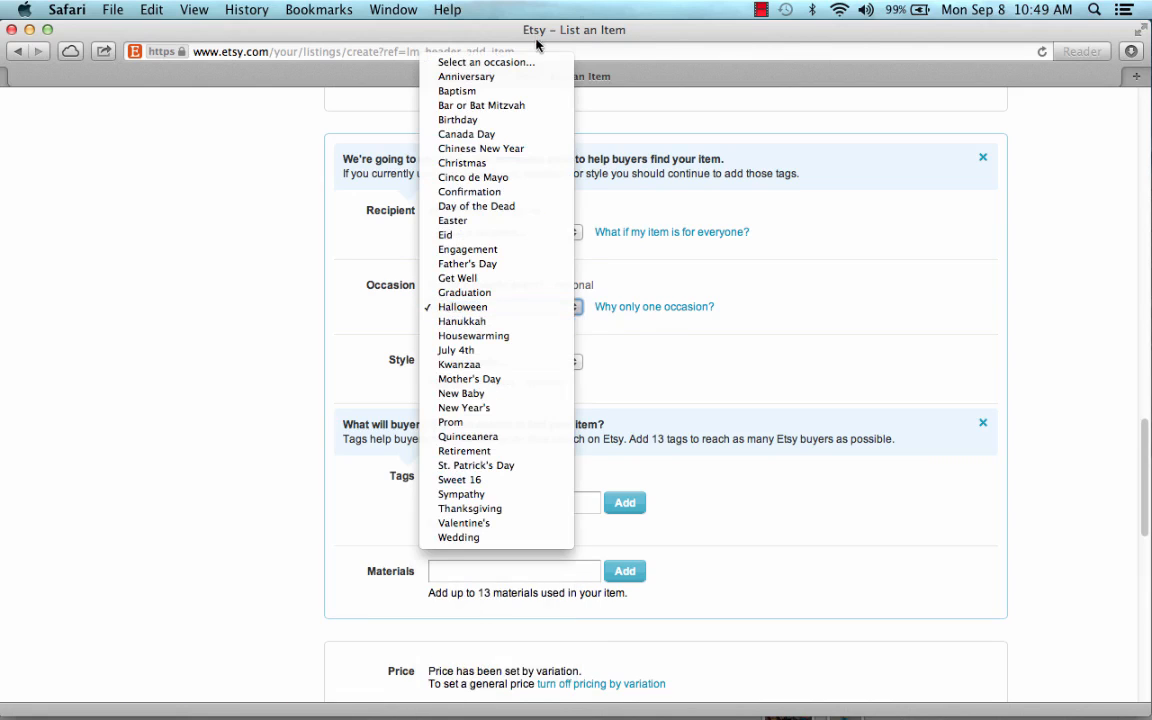
click(487, 62)
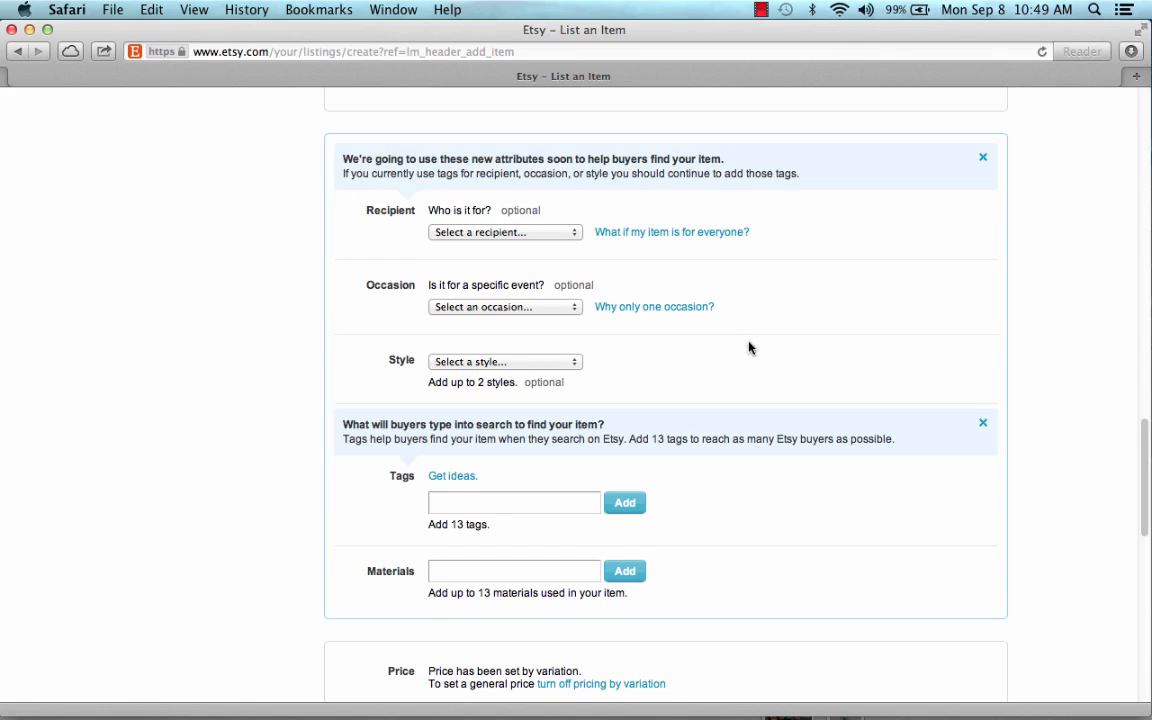
Look through the full list of available styles for the listing without selecting one.
scroll(751, 345, down, 2)
click(505, 259)
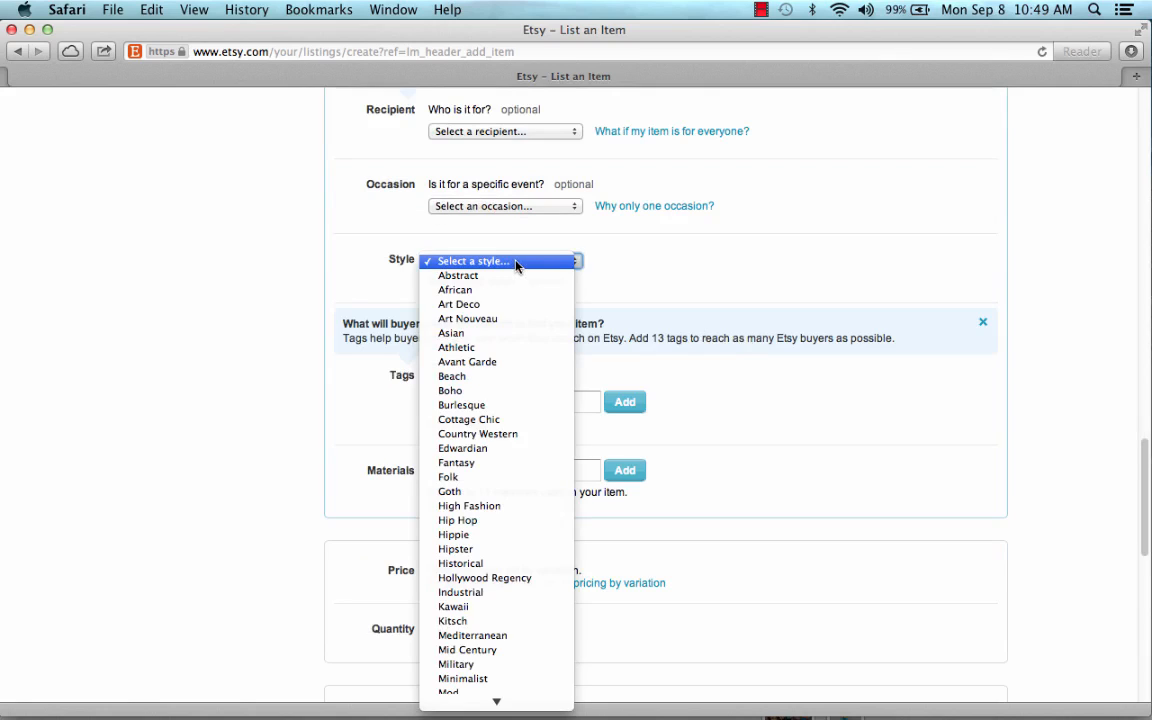
mouse_move(481, 717)
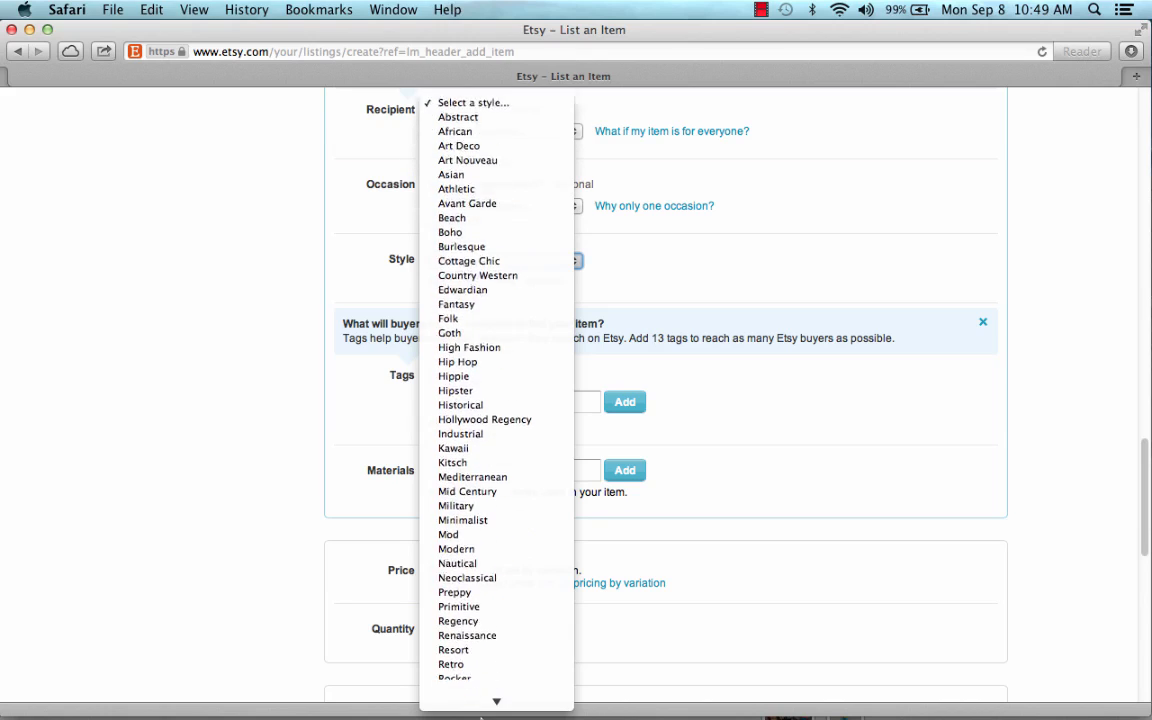
mouse_move(540, 20)
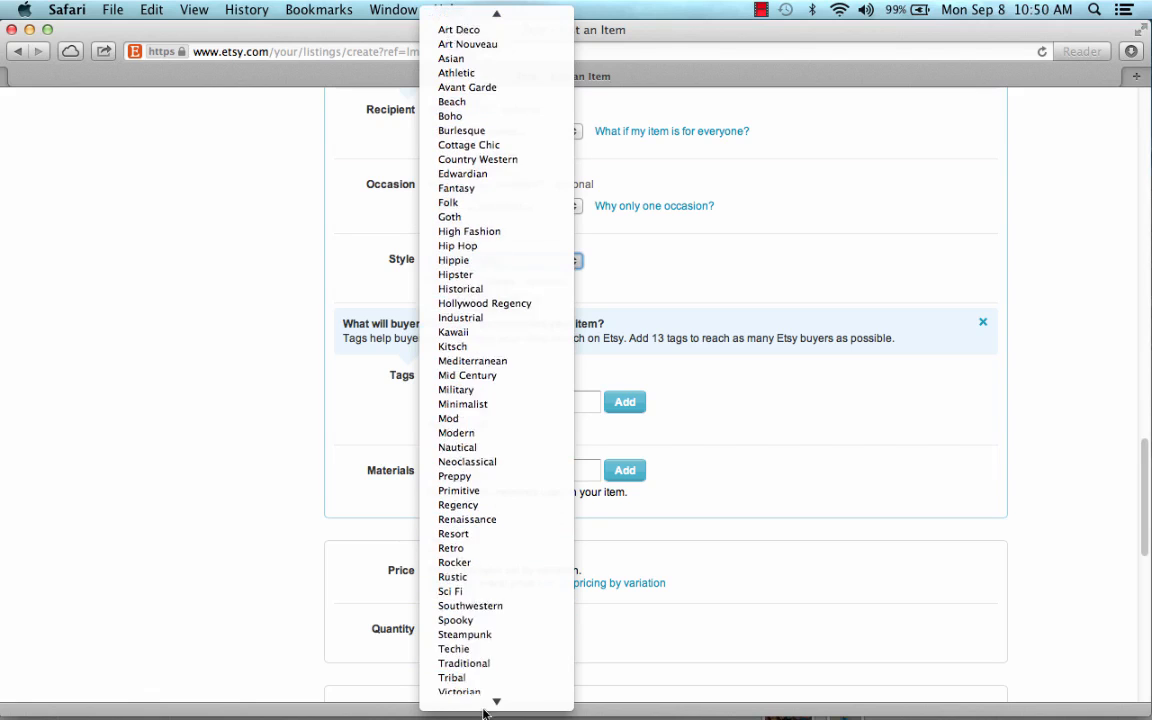
click(730, 244)
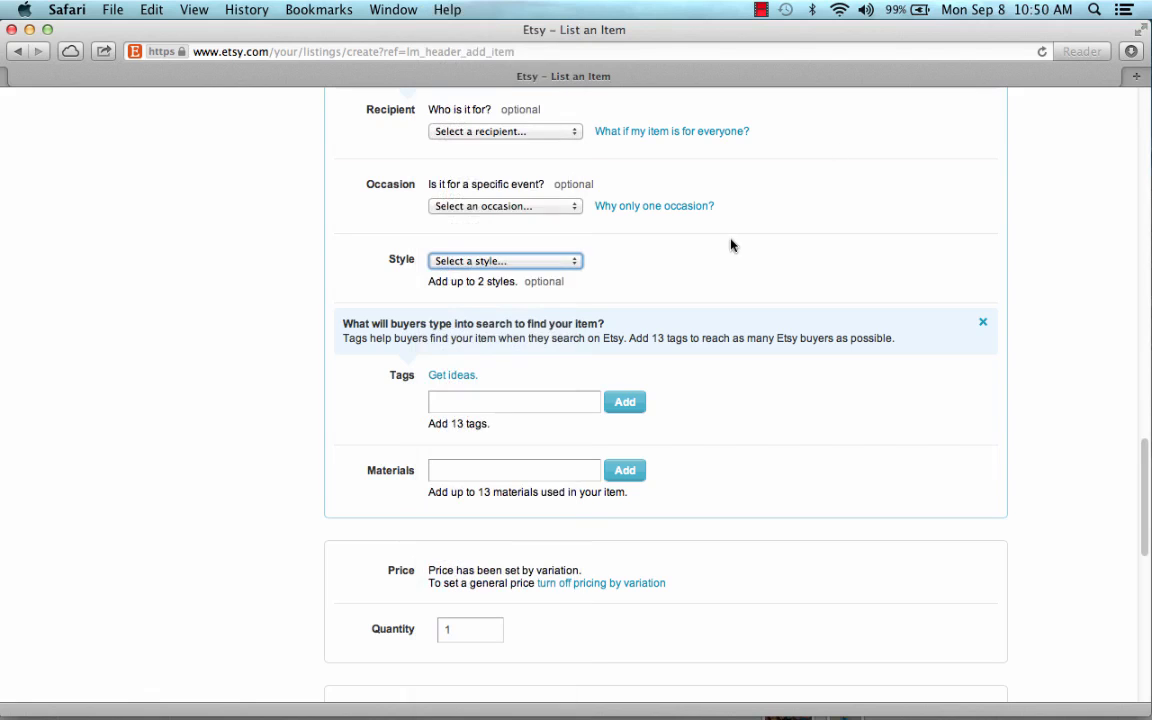
Add the tags "OTT", "TOTT", "hair bow" and "bow" to the listing.
scroll(617, 321, down, 2)
click(540, 319)
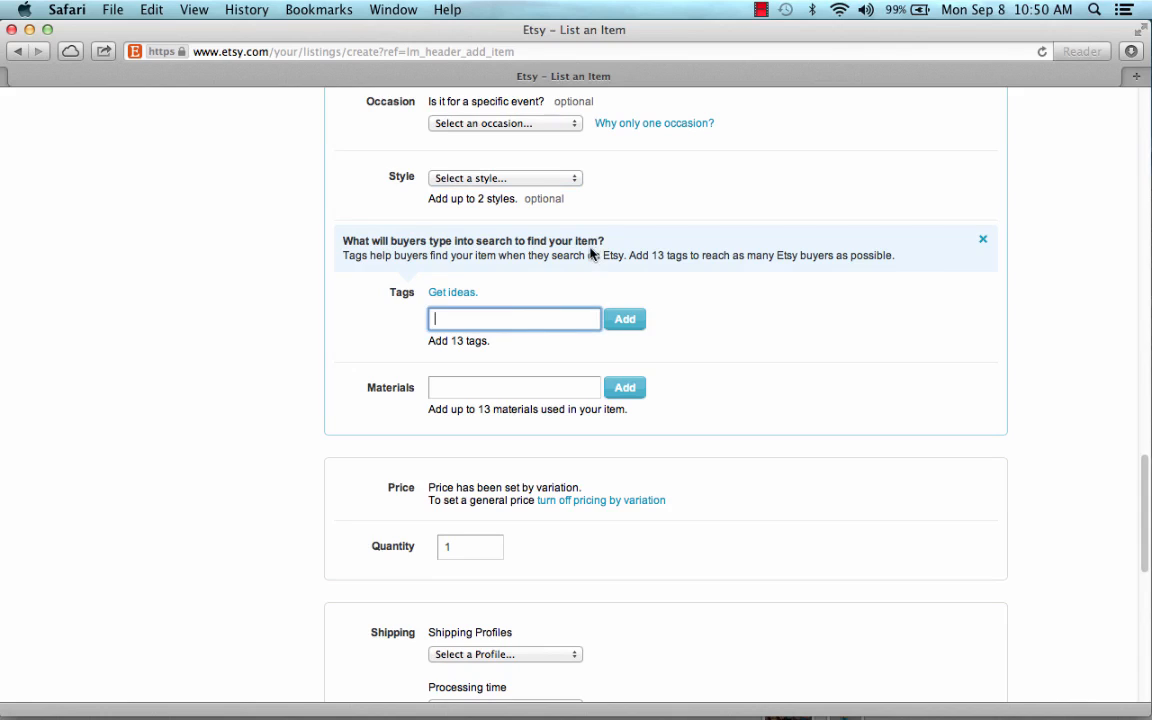
text(OTT)
key(Return)
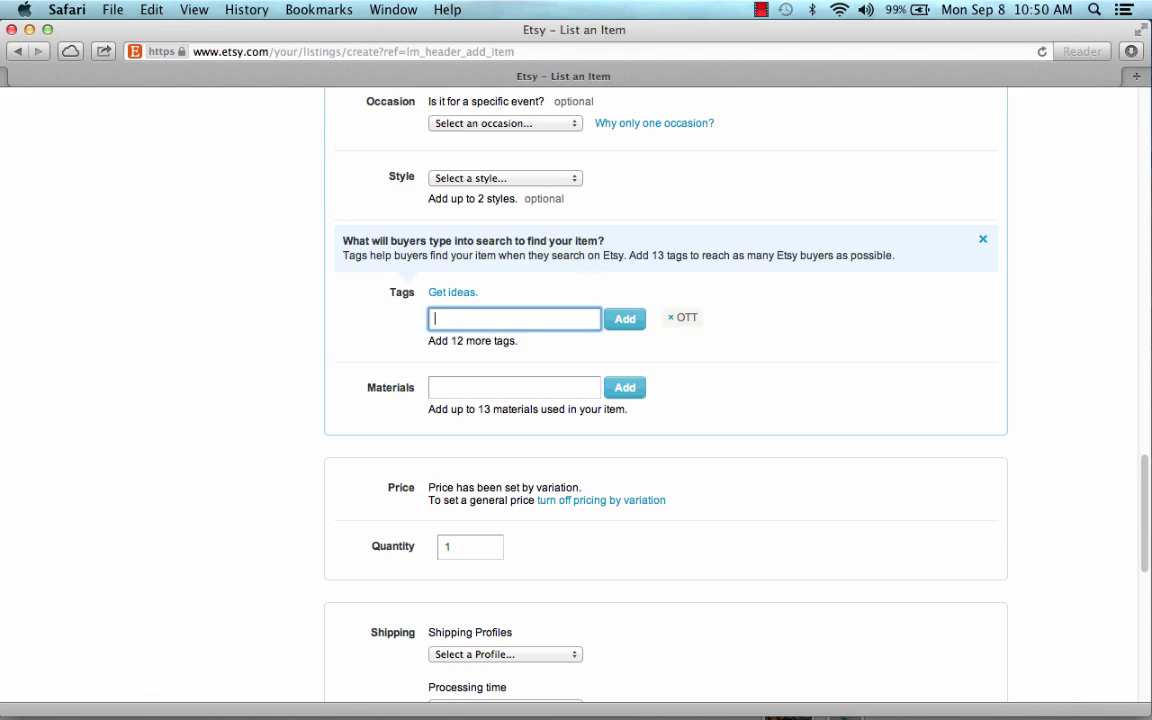
text(TOTT)
key(Return)
text(hair bow)
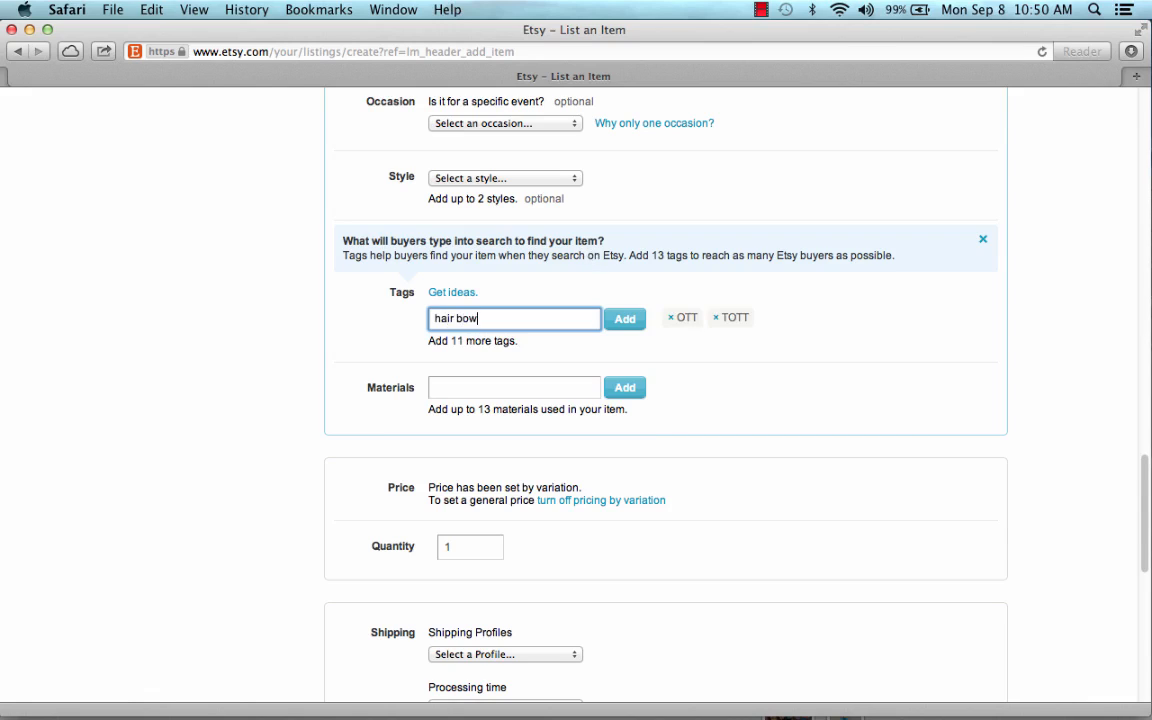
key(Return)
key(Return)
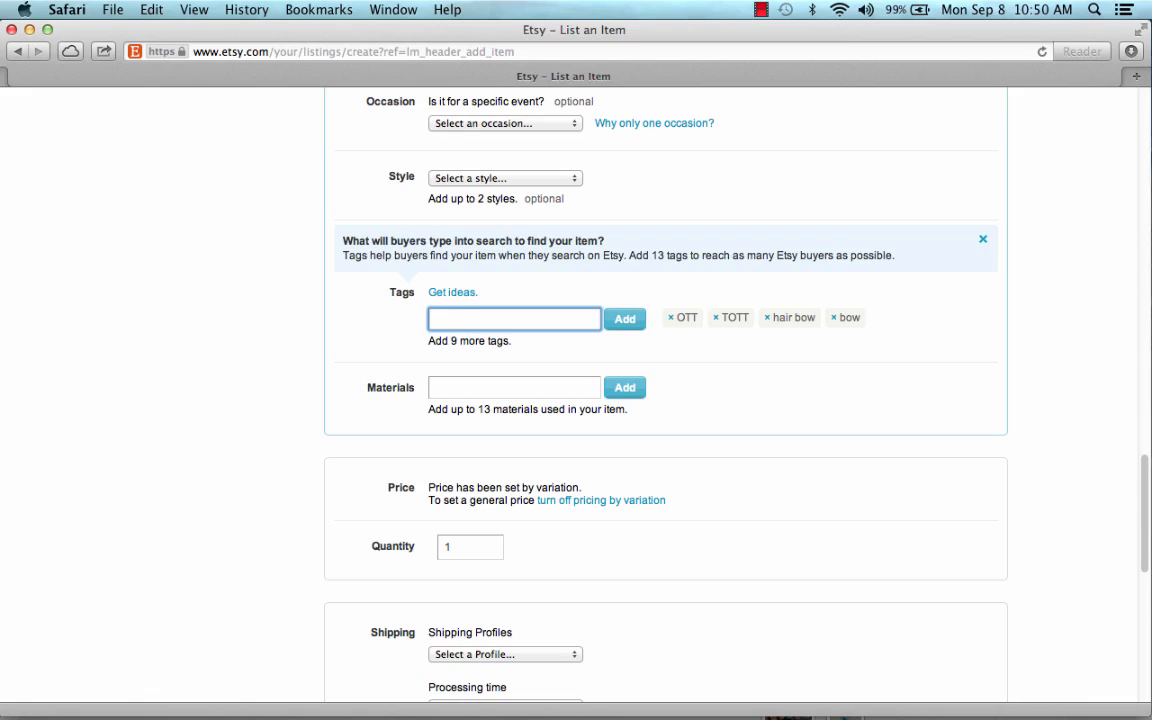
Add the tags "baby hair bow", "pink hair bow" and "polka dot hair bow" to the listing.
text(baby hair bow)
key(Return)
text(p)
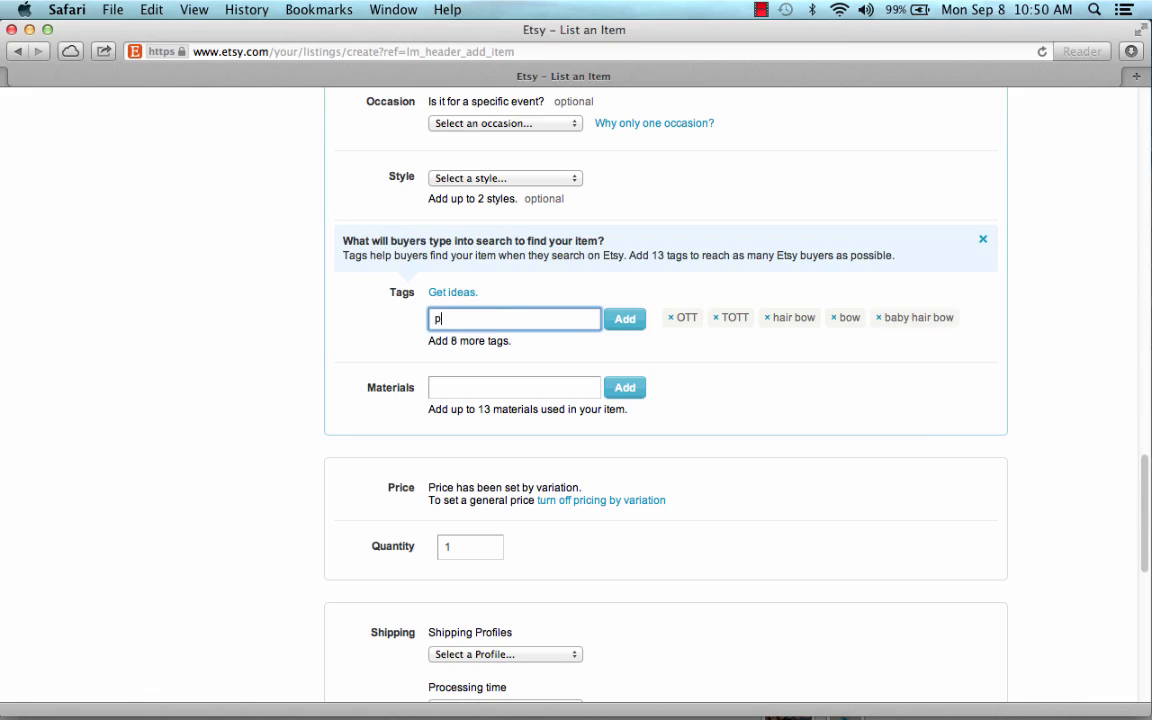
text(ink hair bow)
key(Return)
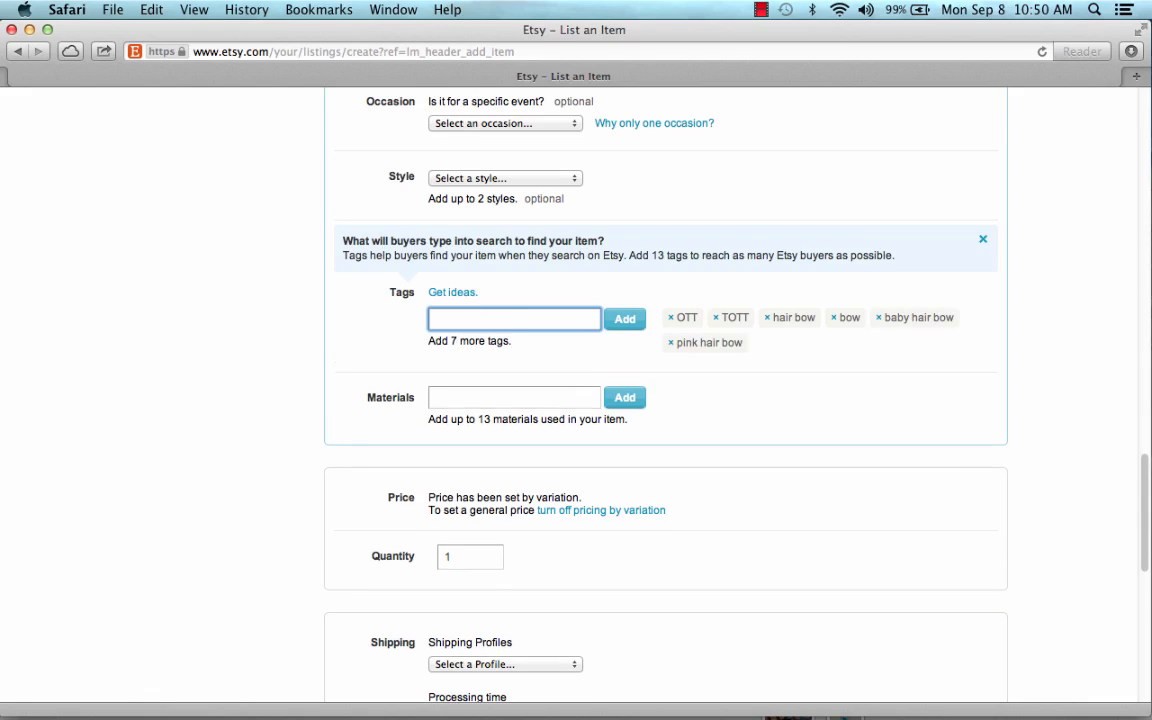
text(polka dot hair bow)
key(Return)
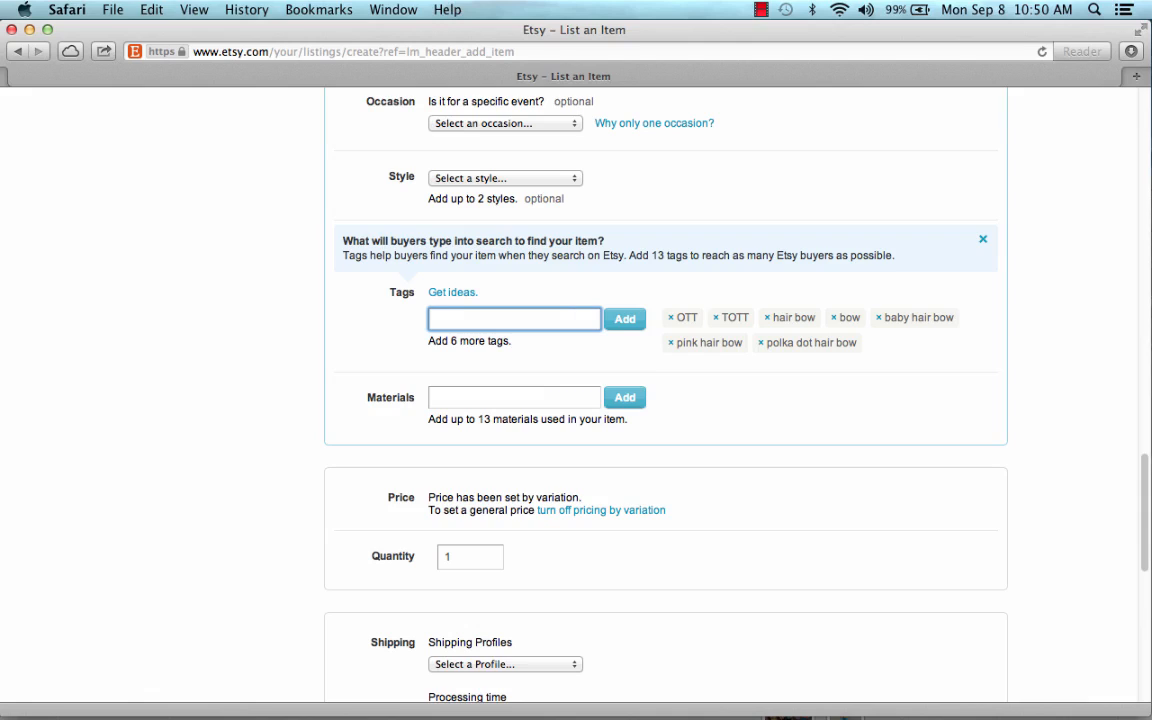
Add the tags "marabou hair bow", "feather hair bow" and "headband" to the listing.
text(marabou hair bow)
key(Return)
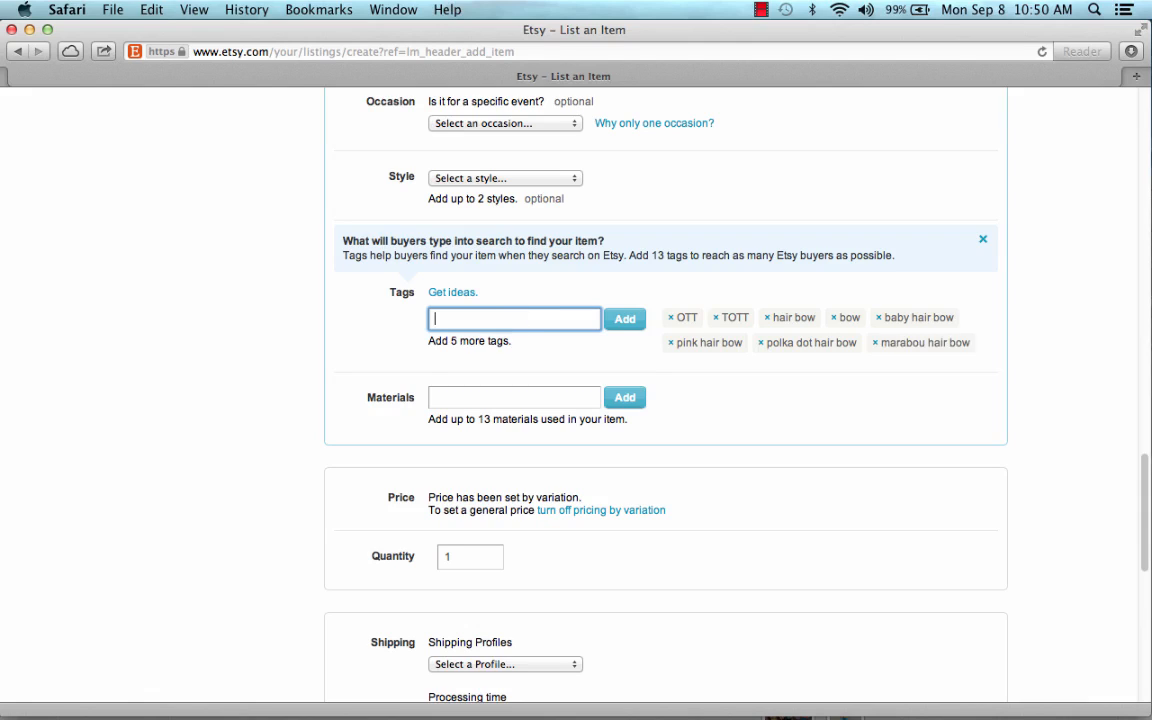
text(feather hair bow)
key(Return)
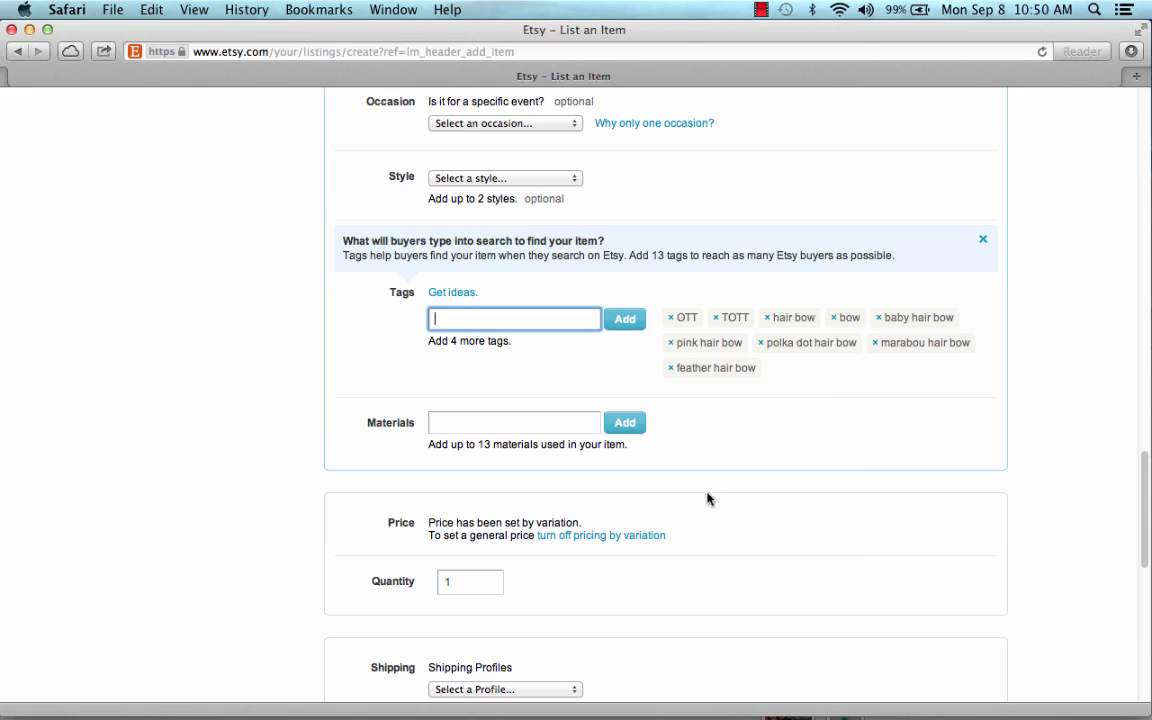
text(heawbdna)
key(BackSpace)
key(BackSpace)
key(BackSpace)
key(BackSpace)
key(BackSpace)
text(dband)
key(Return)
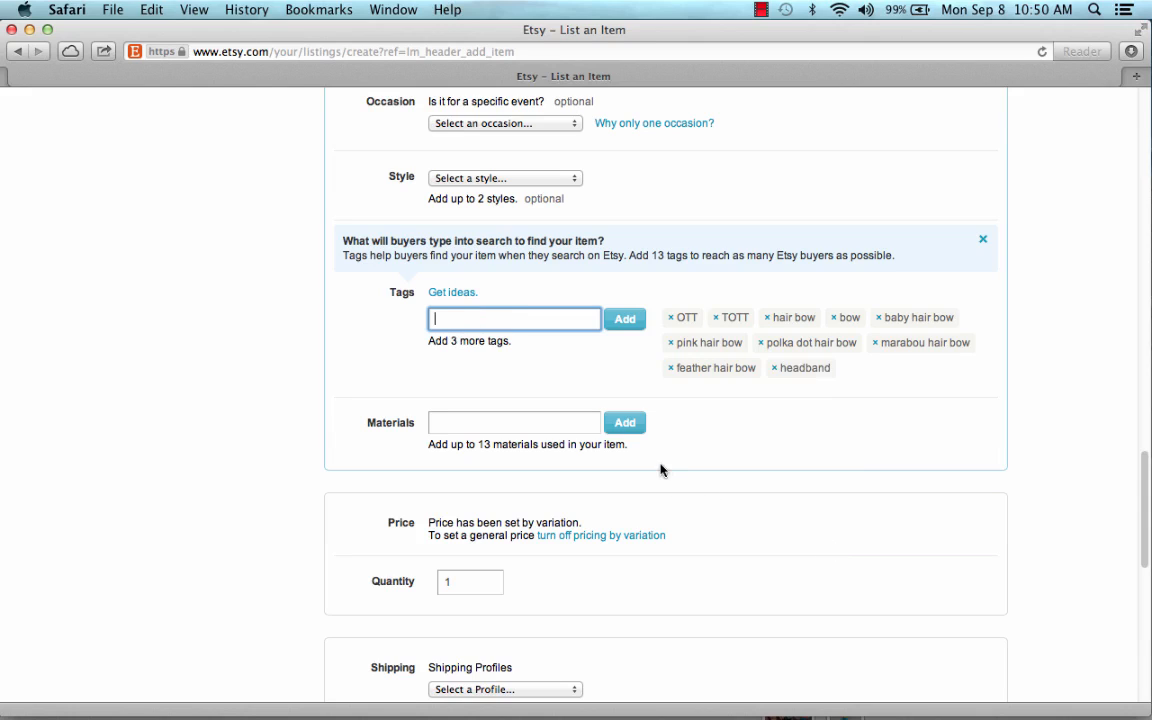
Add "grosgrain ribbon" and "ribbon" to the listing's materials.
click(546, 421)
scroll(545, 420, down, 3)
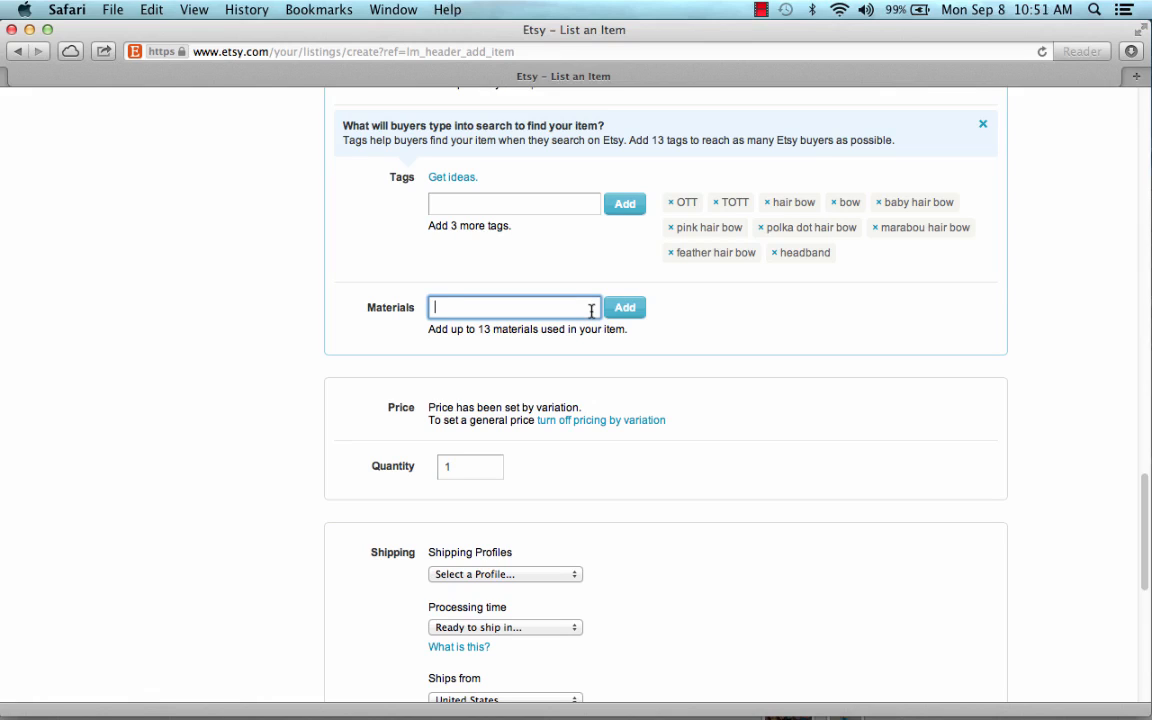
text(grosgrain ribbon)
key(Return)
text(ribbon)
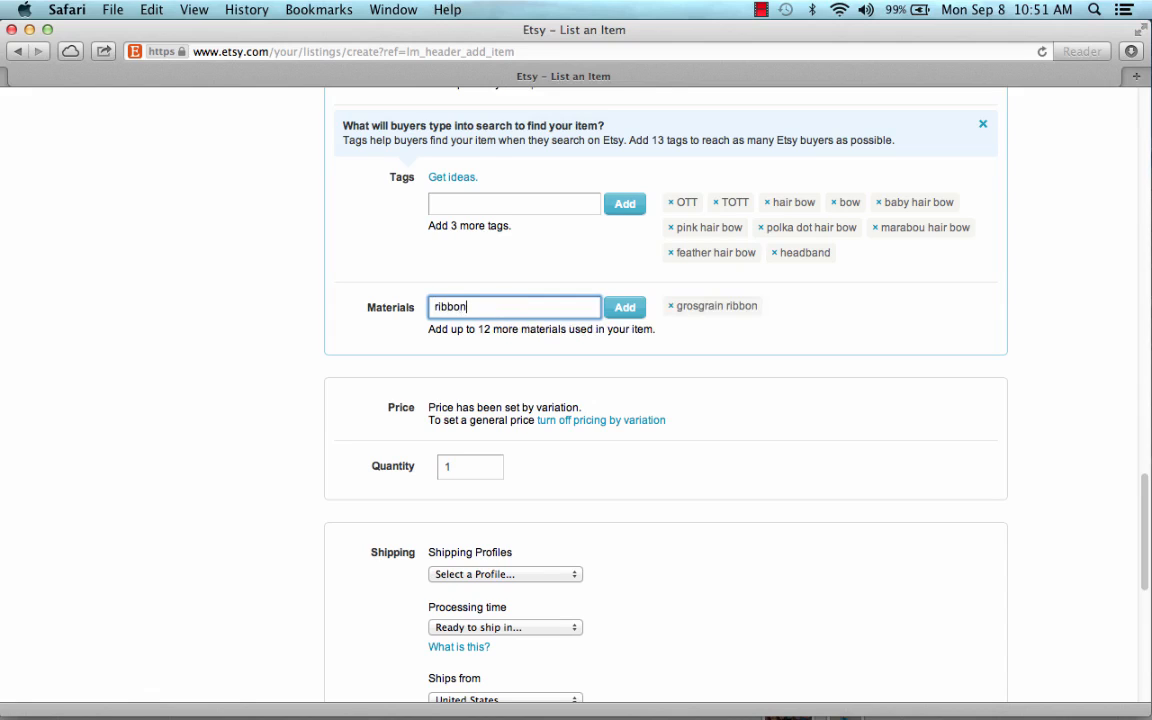
key(Return)
Add "marabou feathers" and "marabou" to the listing's materials.
text(mar)
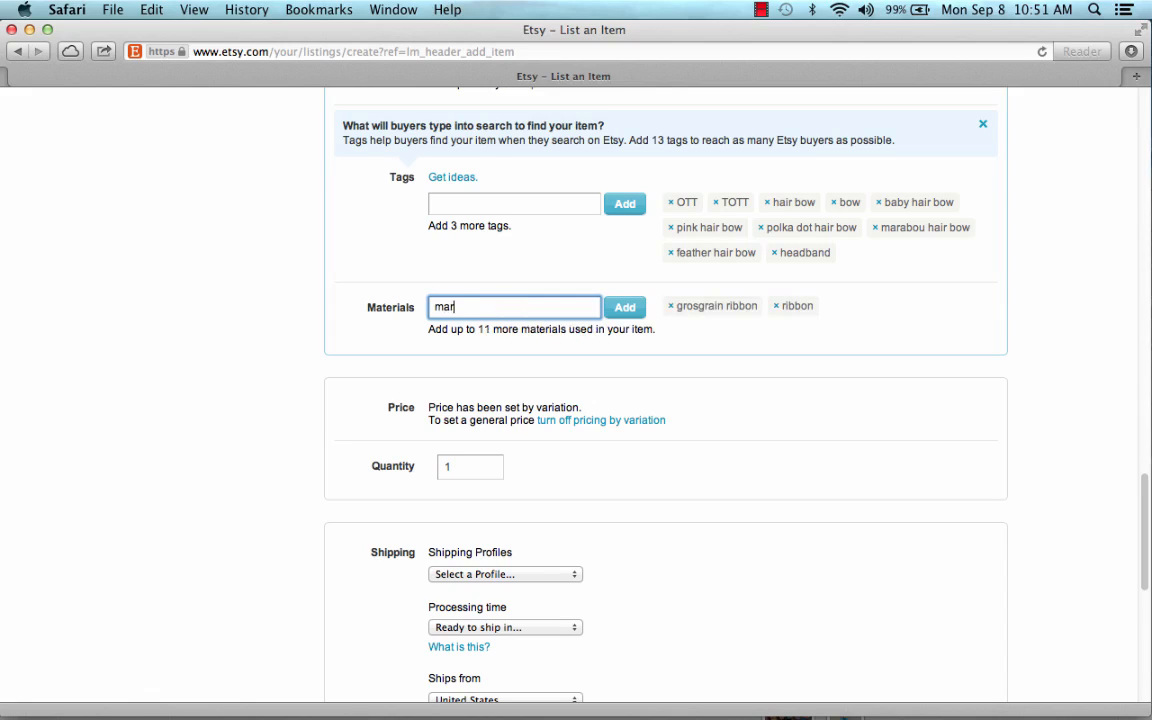
text(abou fewather)
key(BackSpace)
key(BackSpace)
key(BackSpace)
key(BackSpace)
key(BackSpace)
key(BackSpace)
text(athers)
key(Return)
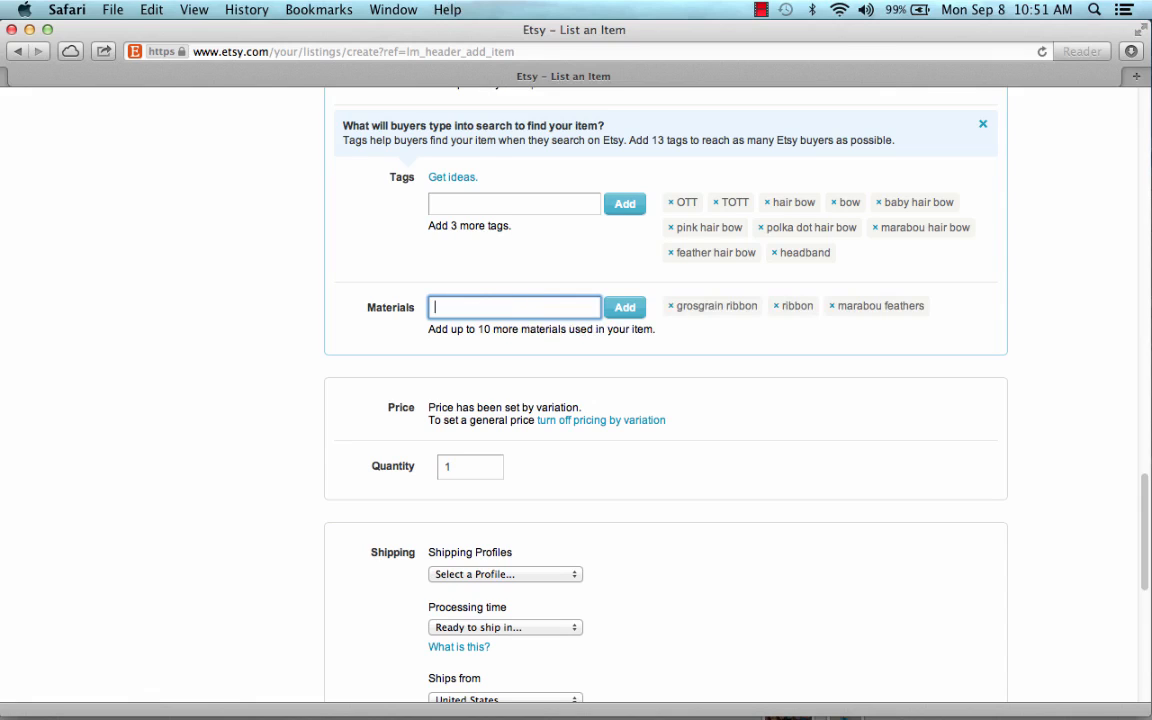
text(marabou)
key(Return)
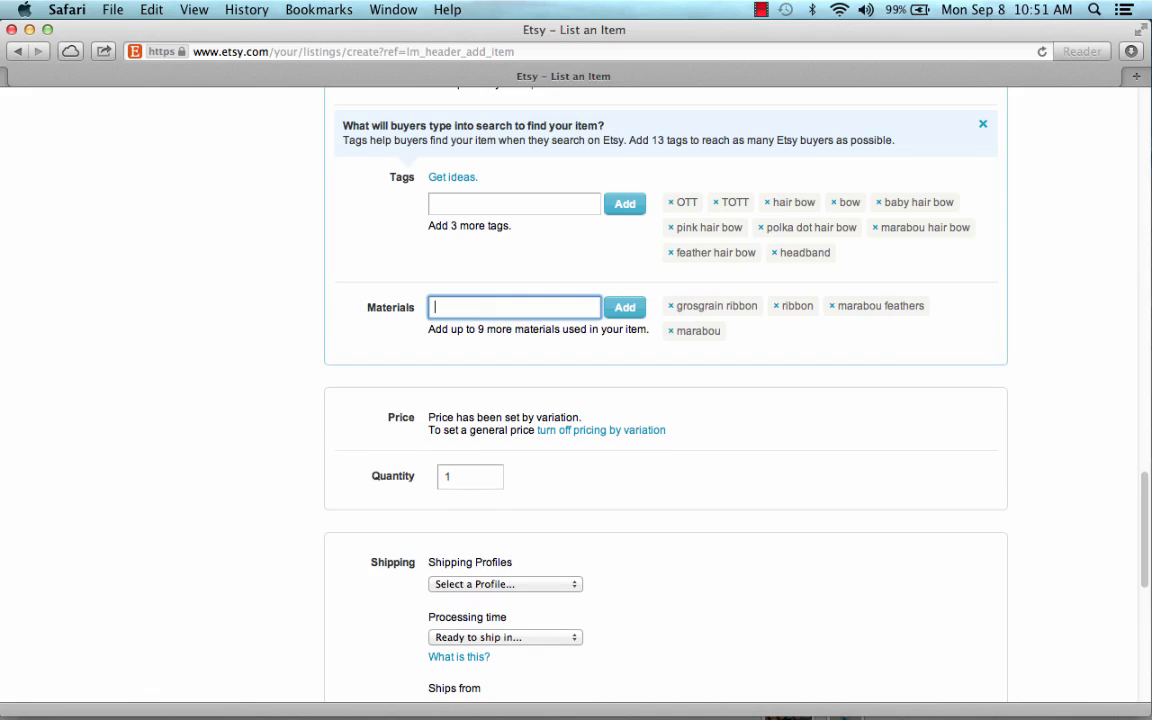
Add "hair clip", "alligator clip" and "crochet headband" to the listing's materials.
text(hair clip)
key(Return)
text(alligat)
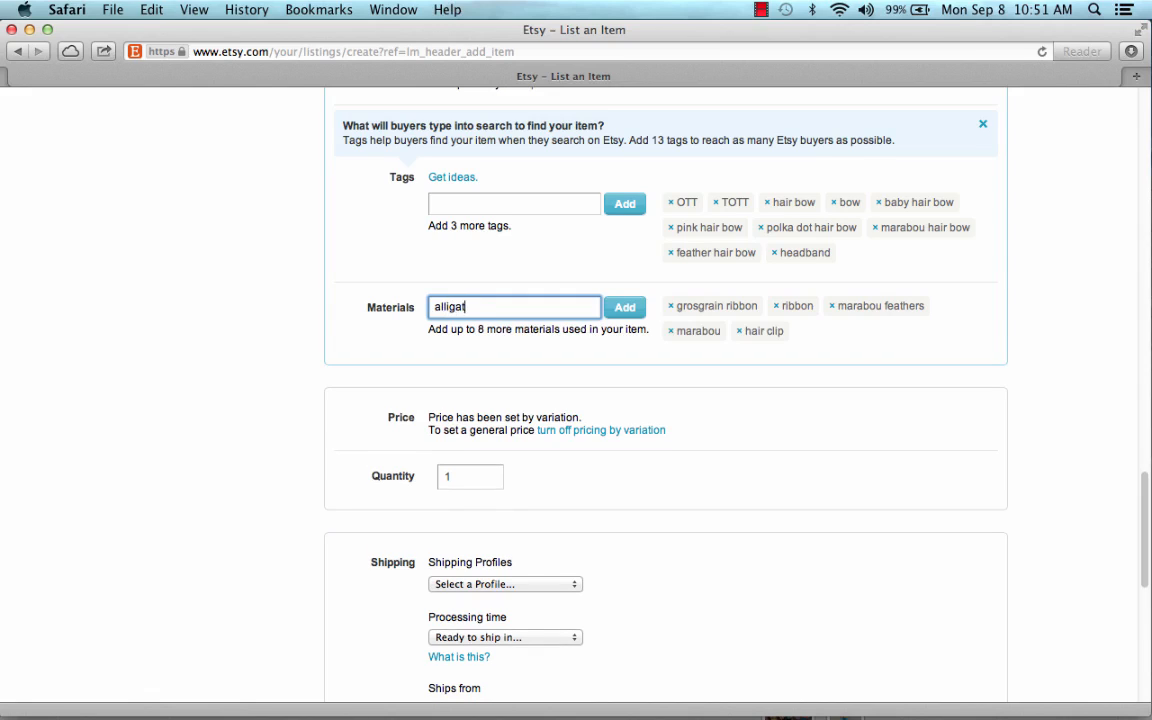
text(or clip)
key(Return)
text(croc)
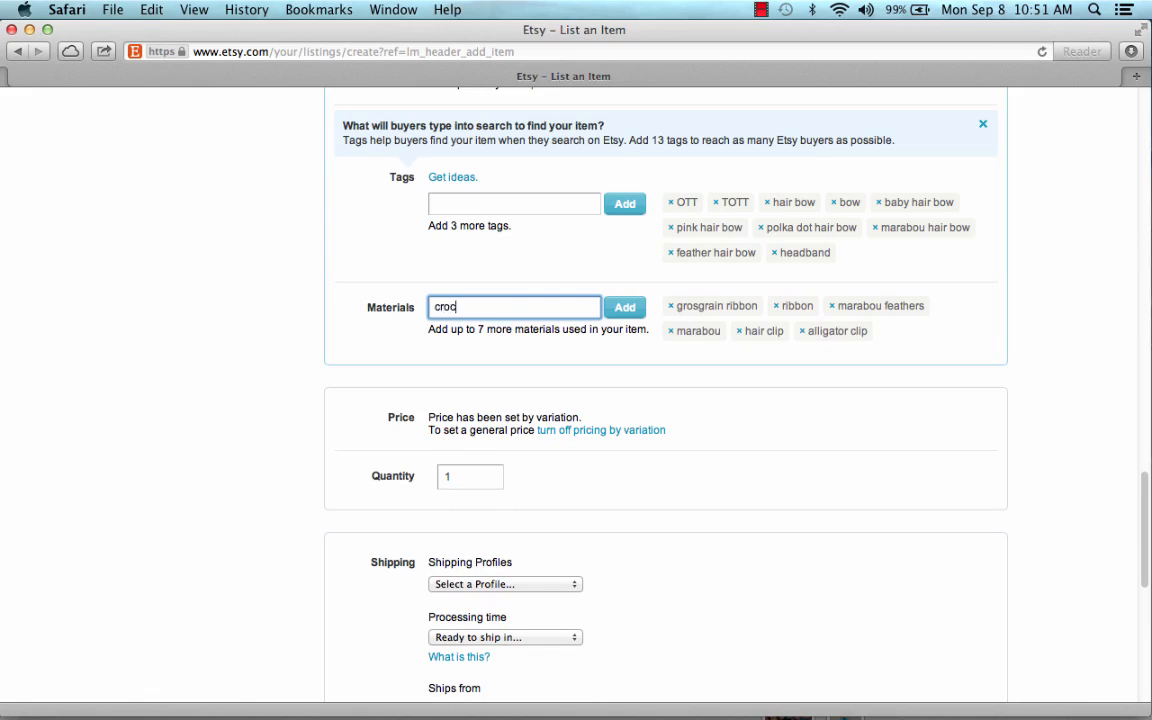
text(het headband)
key(Return)
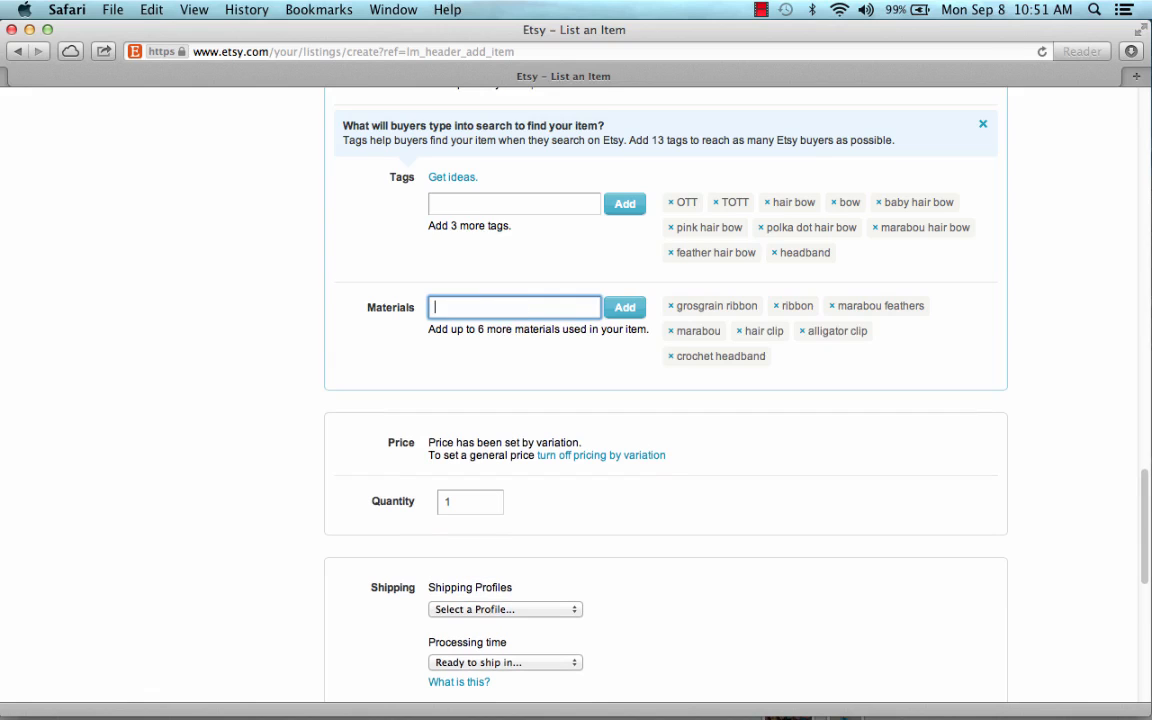
Turn off pricing by variation and set the listing's general price to 10.99 USD.
scroll(514, 460, down, 3)
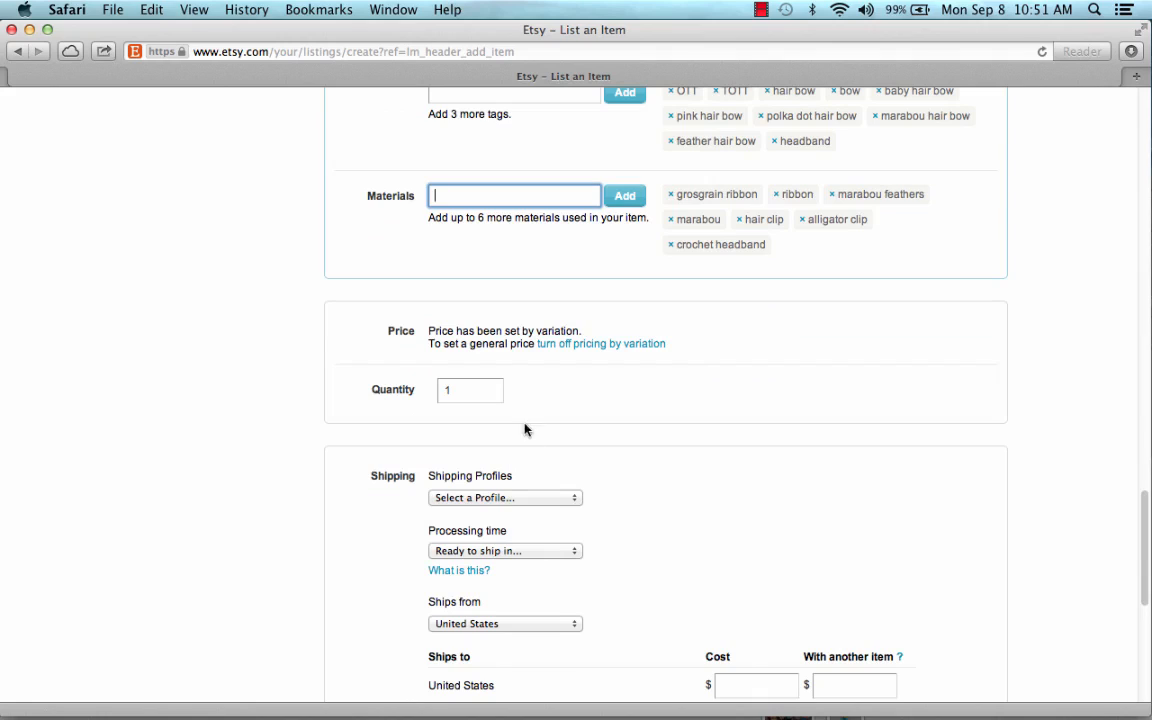
click(563, 346)
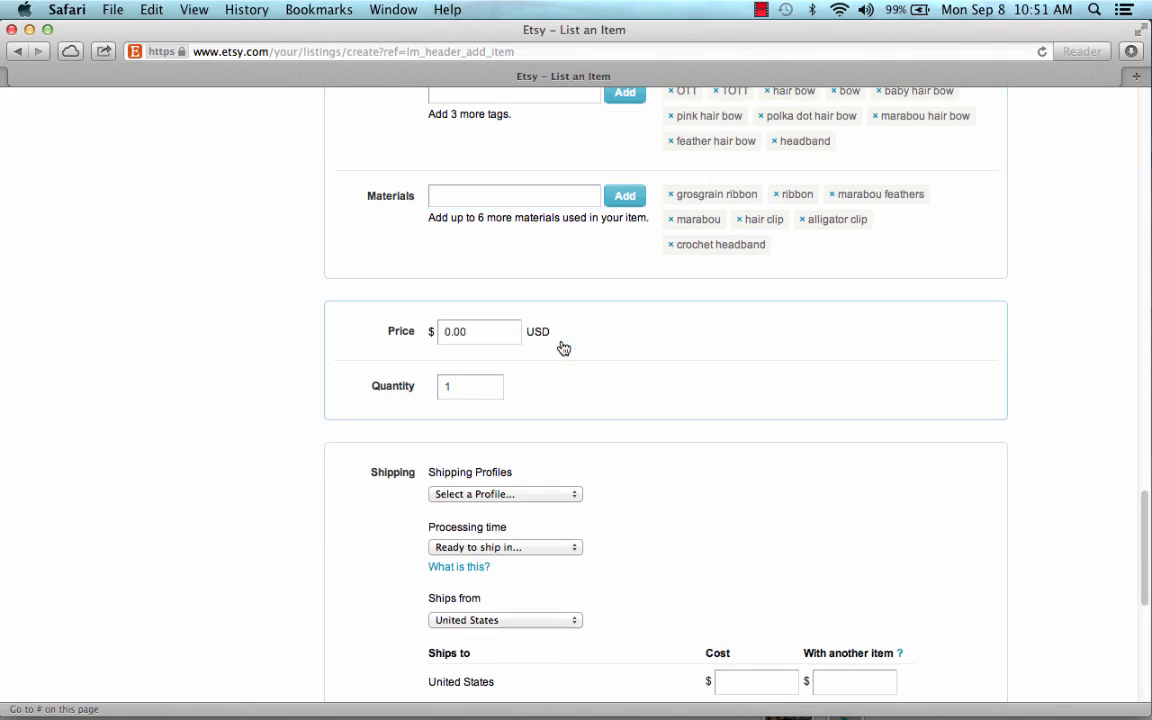
click(441, 331)
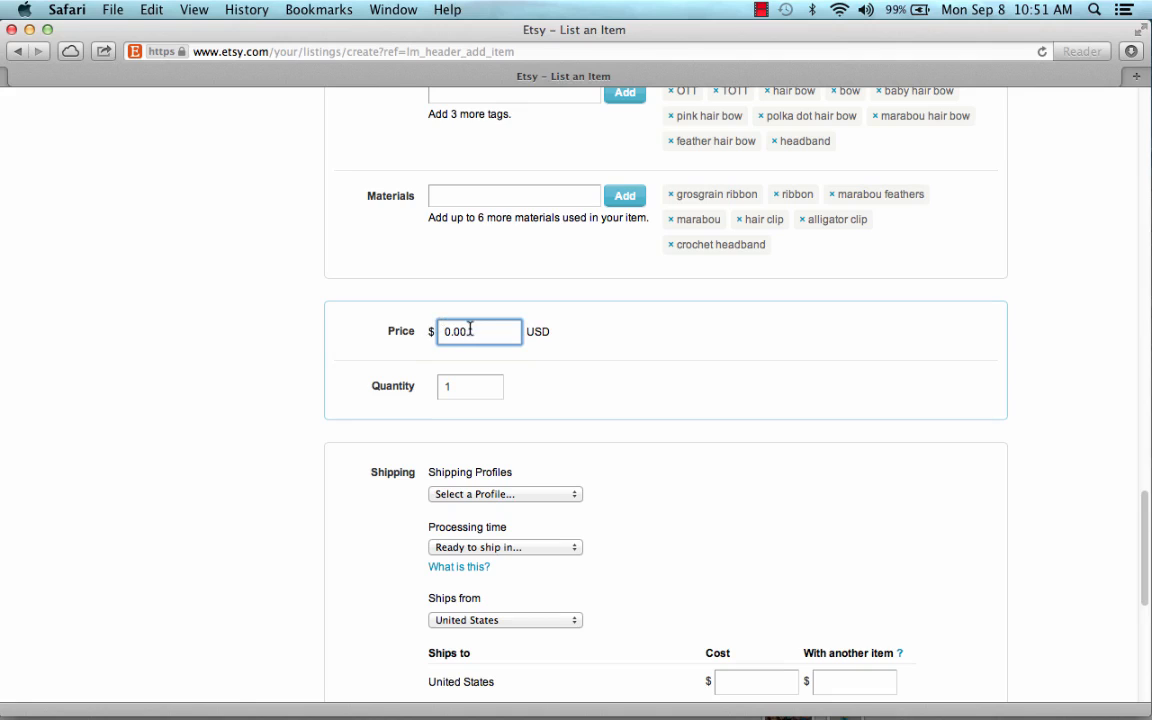
key(BackSpace)
key(BackSpace)
key(BackSpace)
key(BackSpace)
text(10.99)
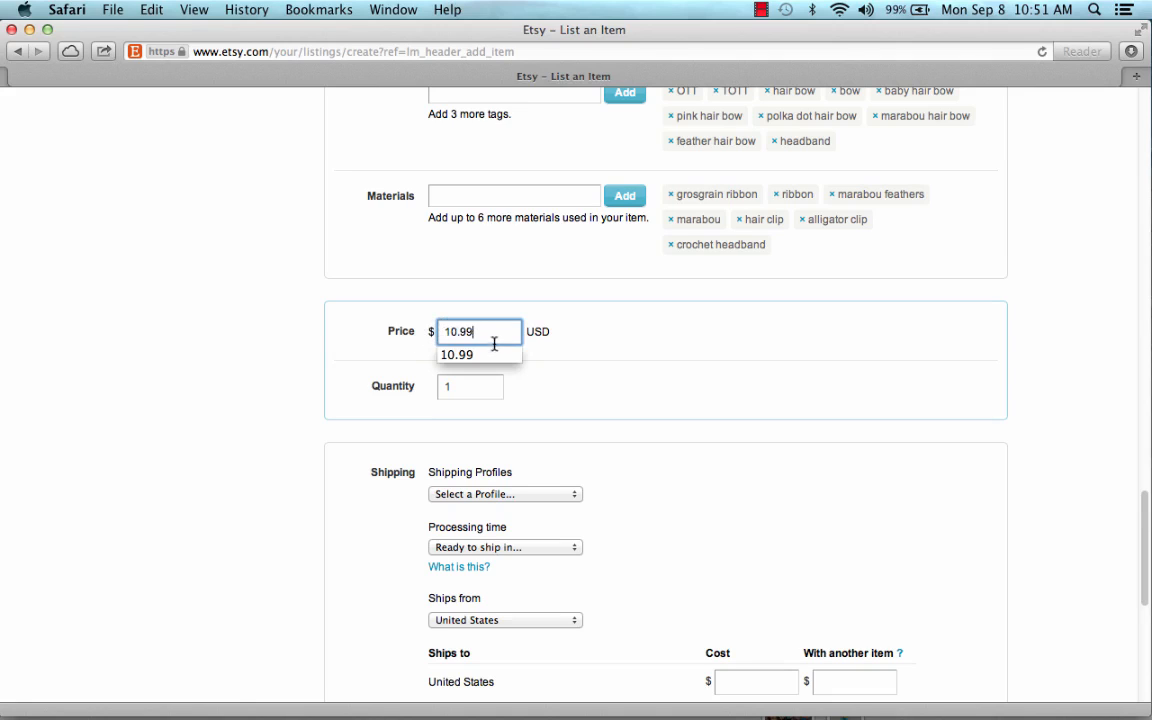
Turn pricing by variation back on for the attachment options.
scroll(570, 342, up, 10)
scroll(570, 342, up, 15)
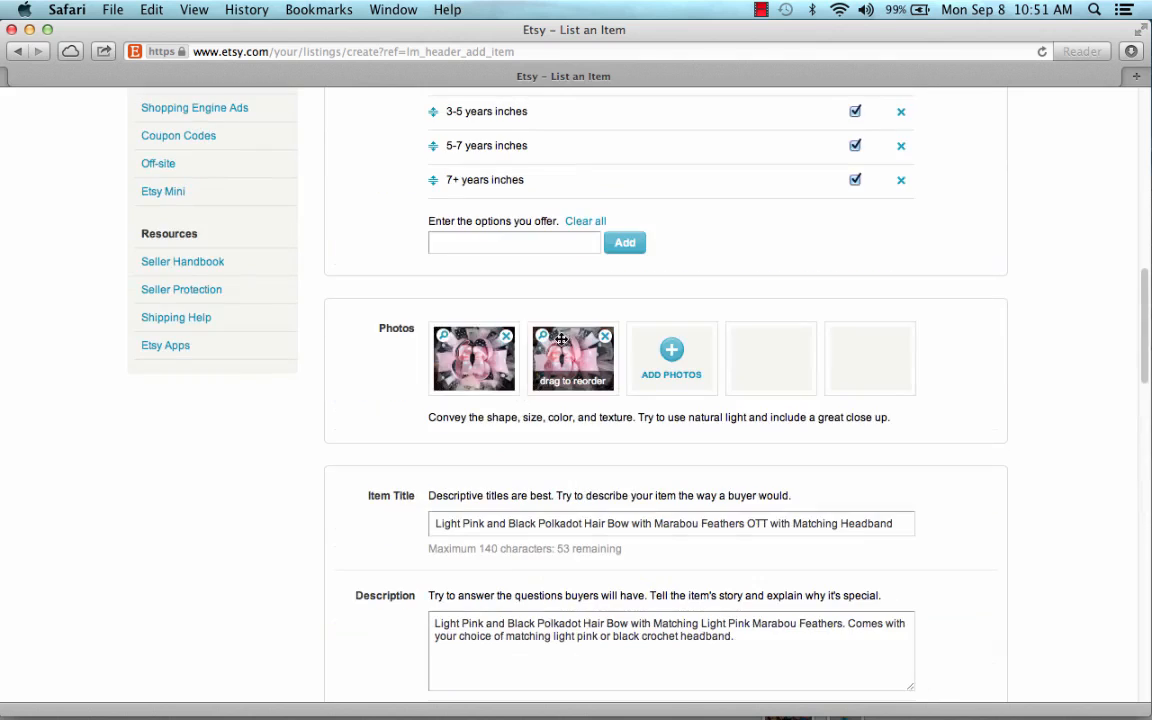
click(700, 238)
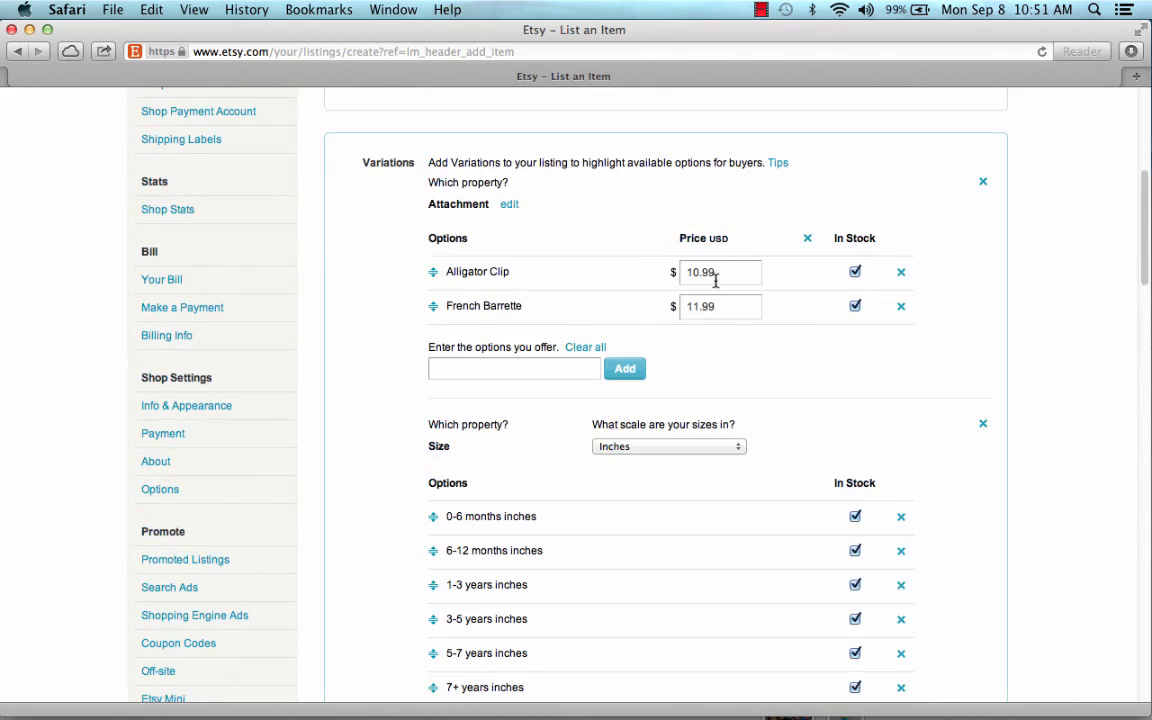
Set the listing's quantity to 3.
scroll(663, 378, down, 10)
scroll(600, 410, down, 8)
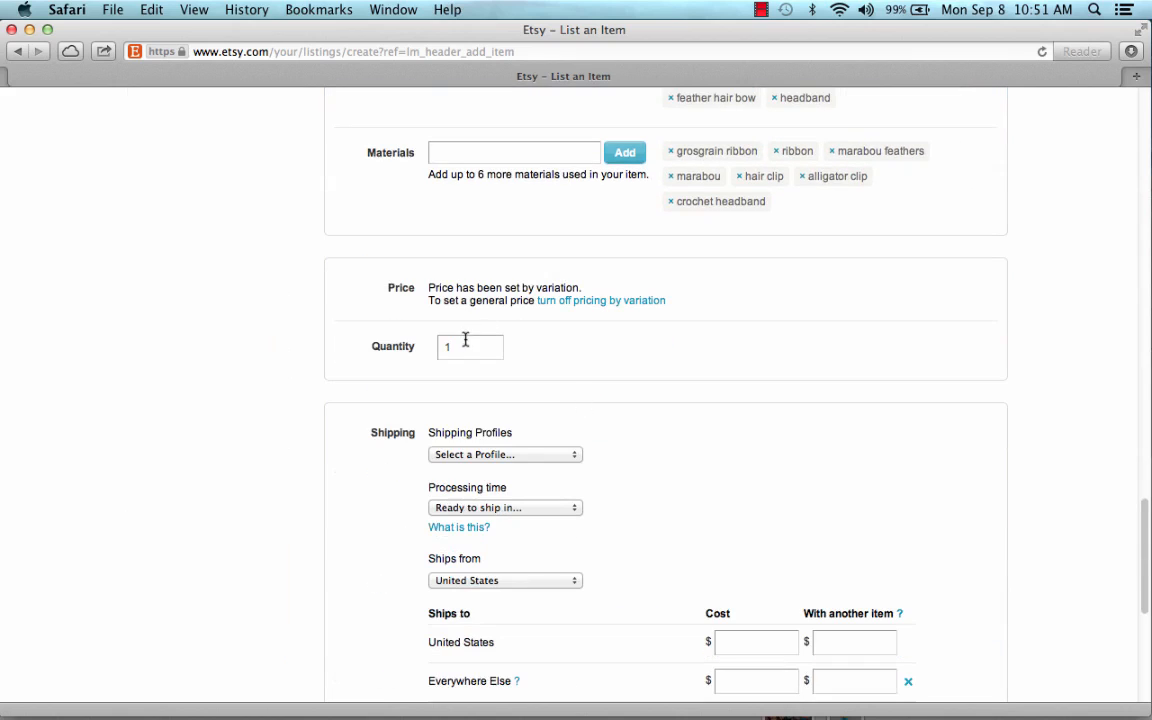
click(463, 347)
key(BackSpace)
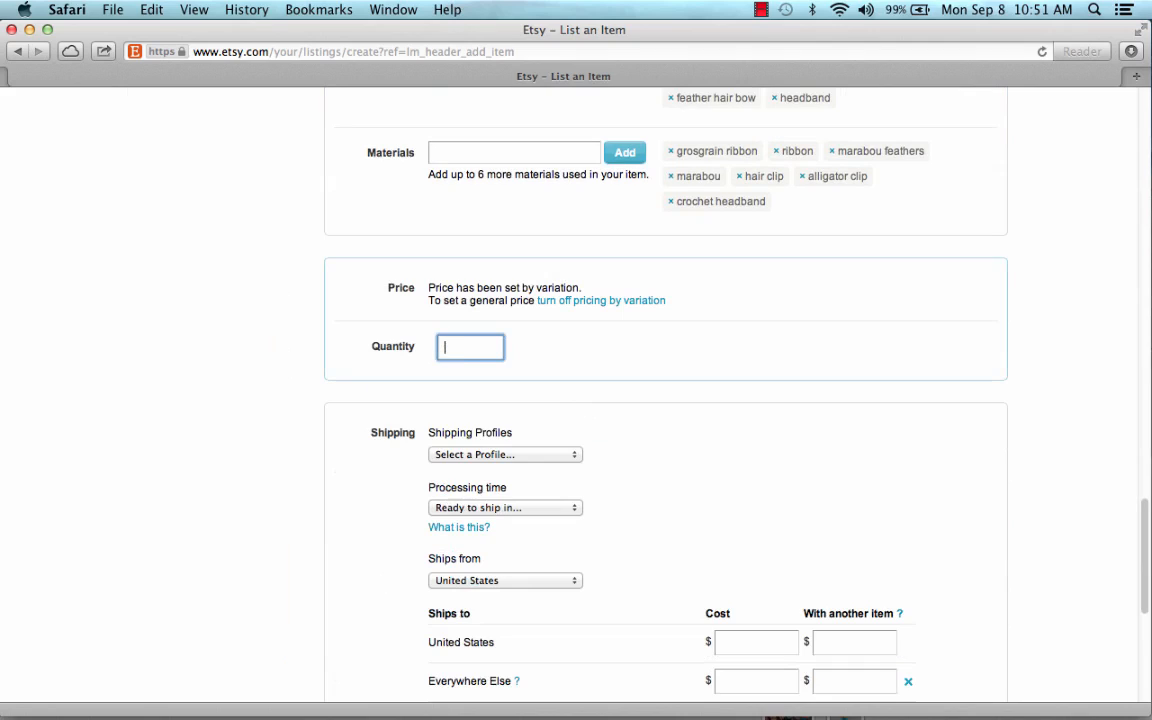
text(3)
key(BackSpace)
text(3)
click(558, 386)
Fill in the shipping settings from the Bows profile, and reset the profile choice so the settings are editable in this listing.
scroll(558, 387, down, 3)
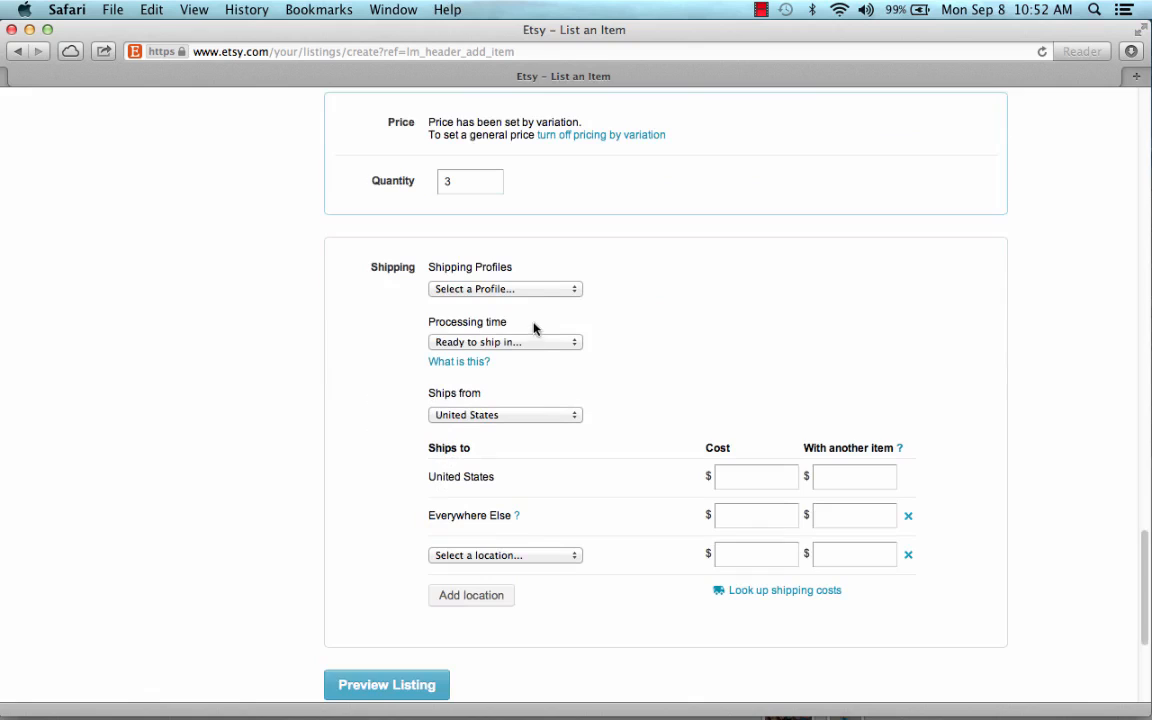
click(535, 290)
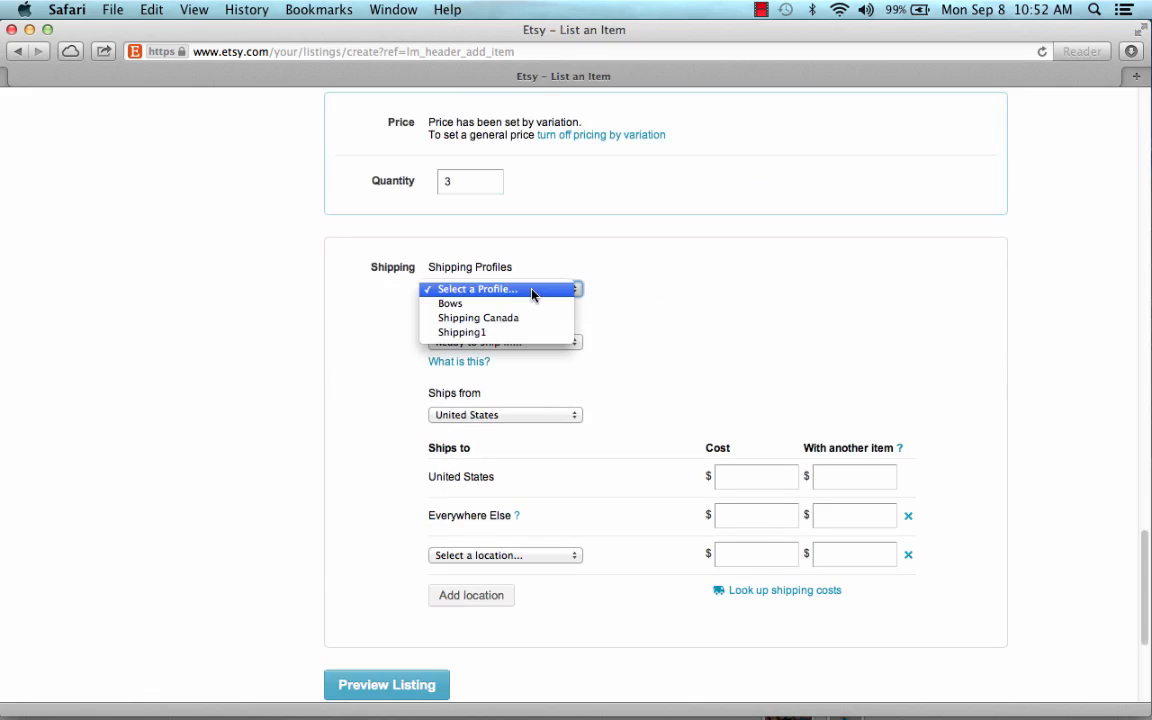
click(527, 304)
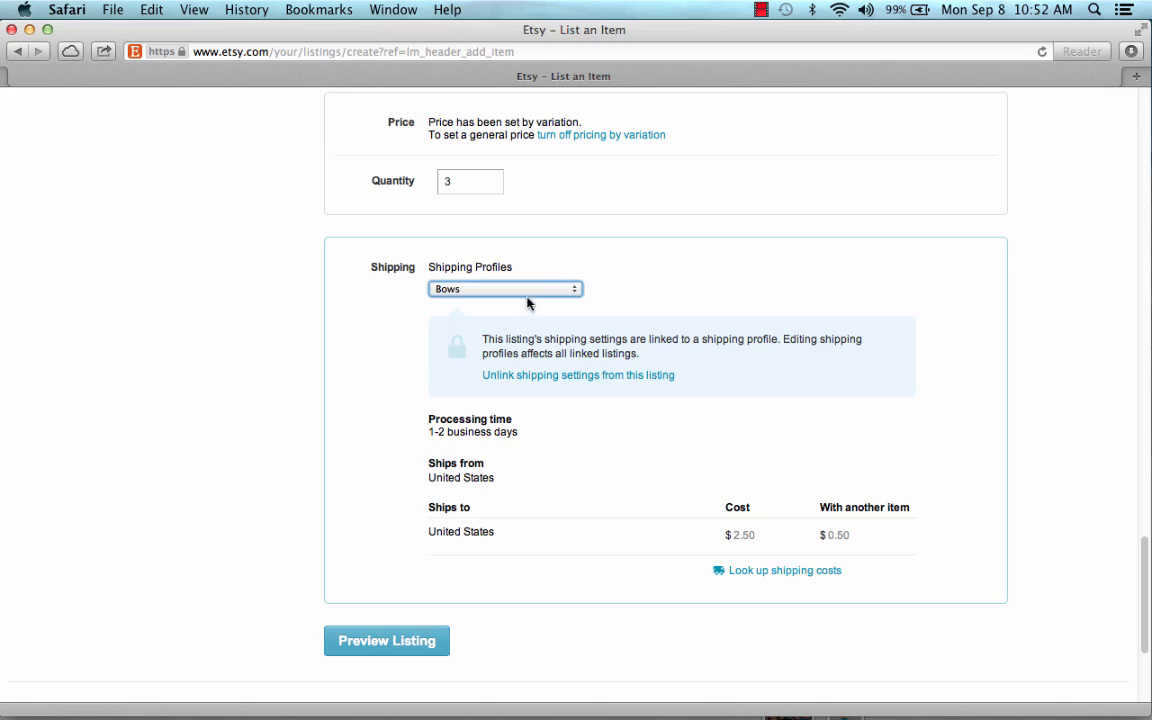
click(527, 291)
click(527, 270)
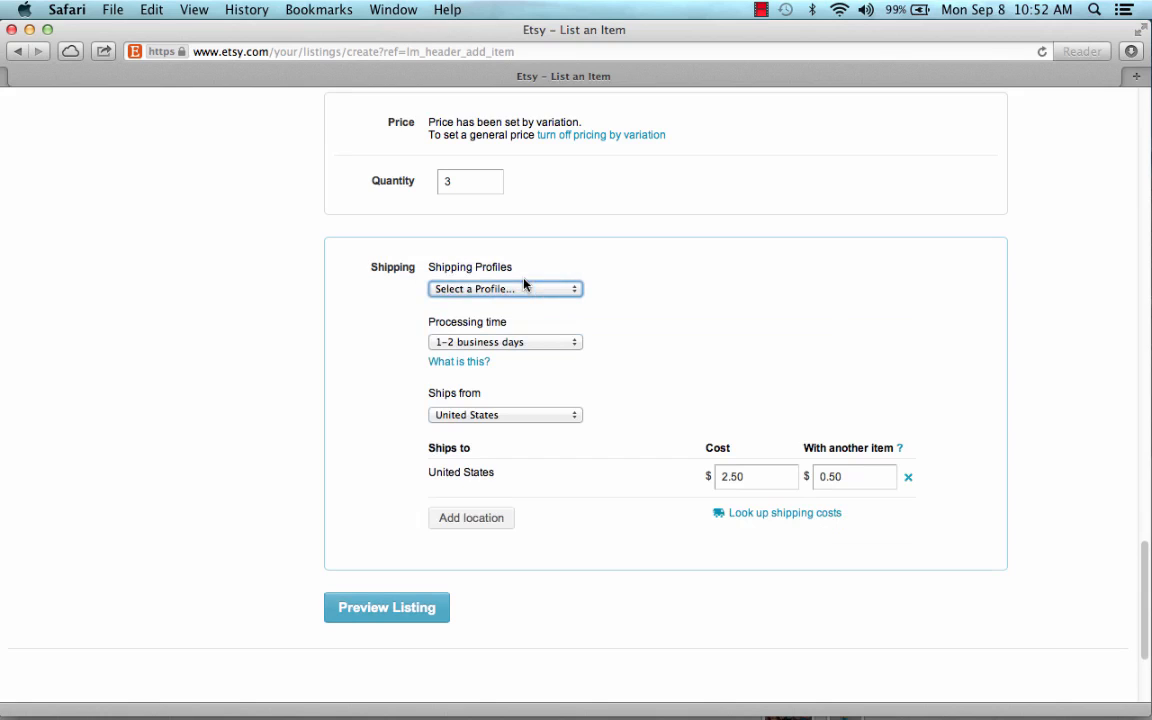
Review the processing time options, keeping 1-2 business days, and the United States shipping costs for single and additional items.
click(527, 345)
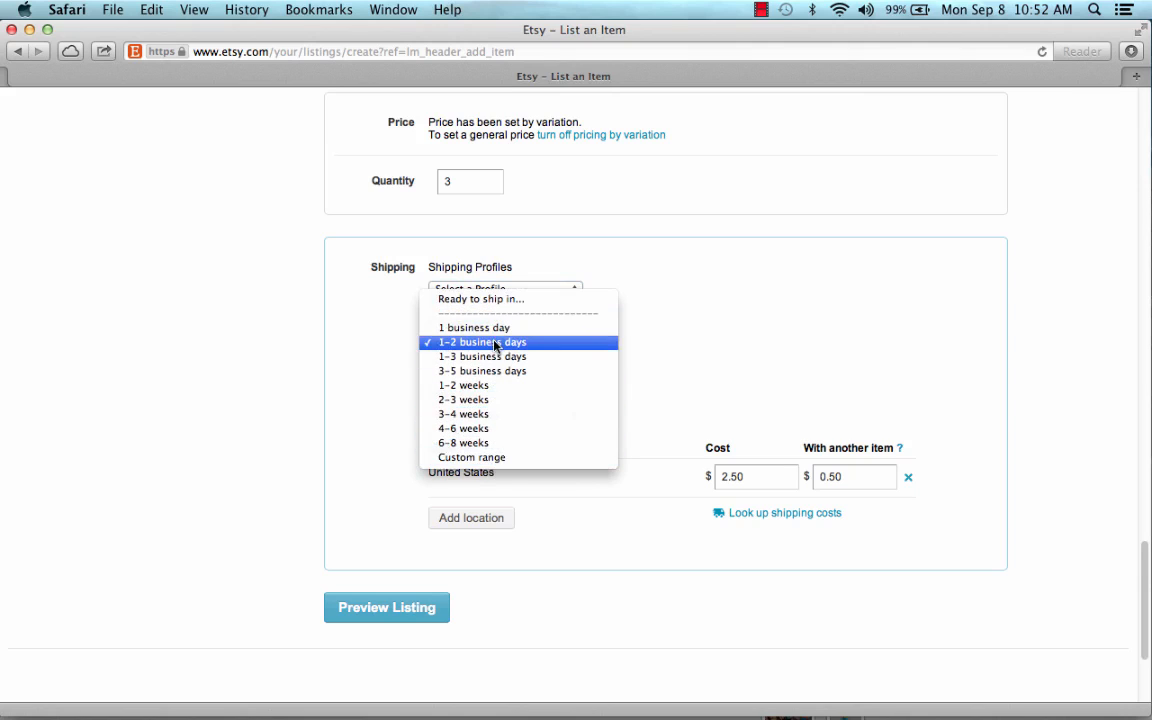
click(490, 342)
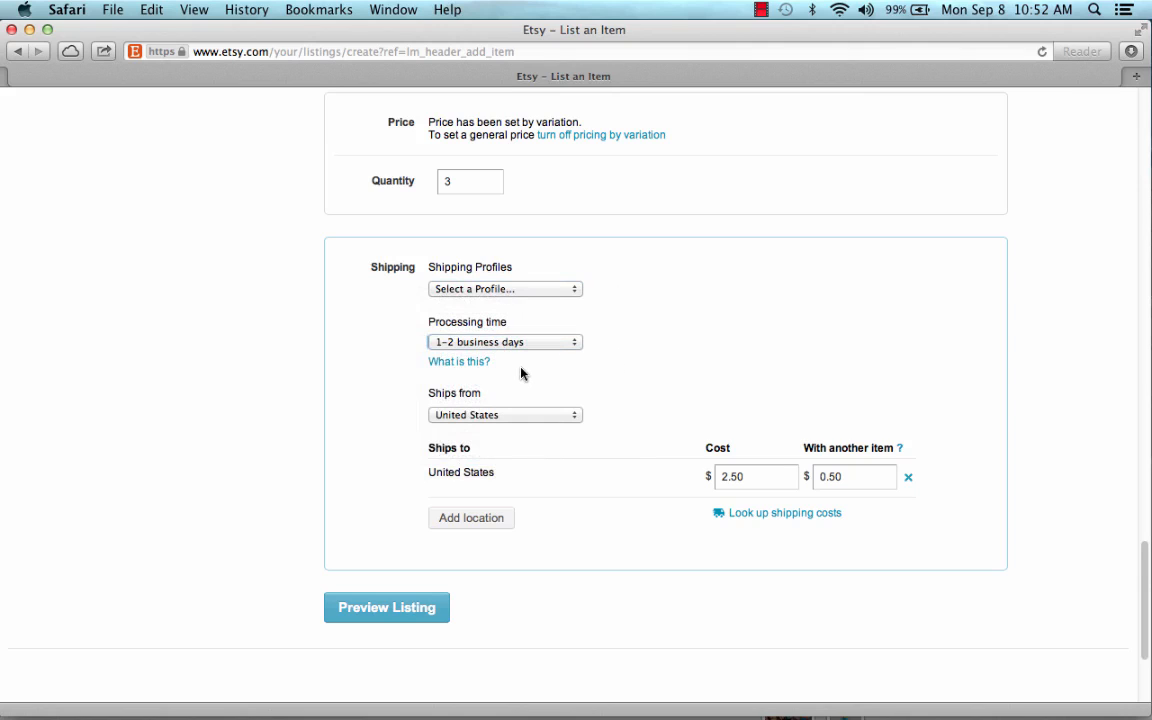
scroll(521, 373, down, 1)
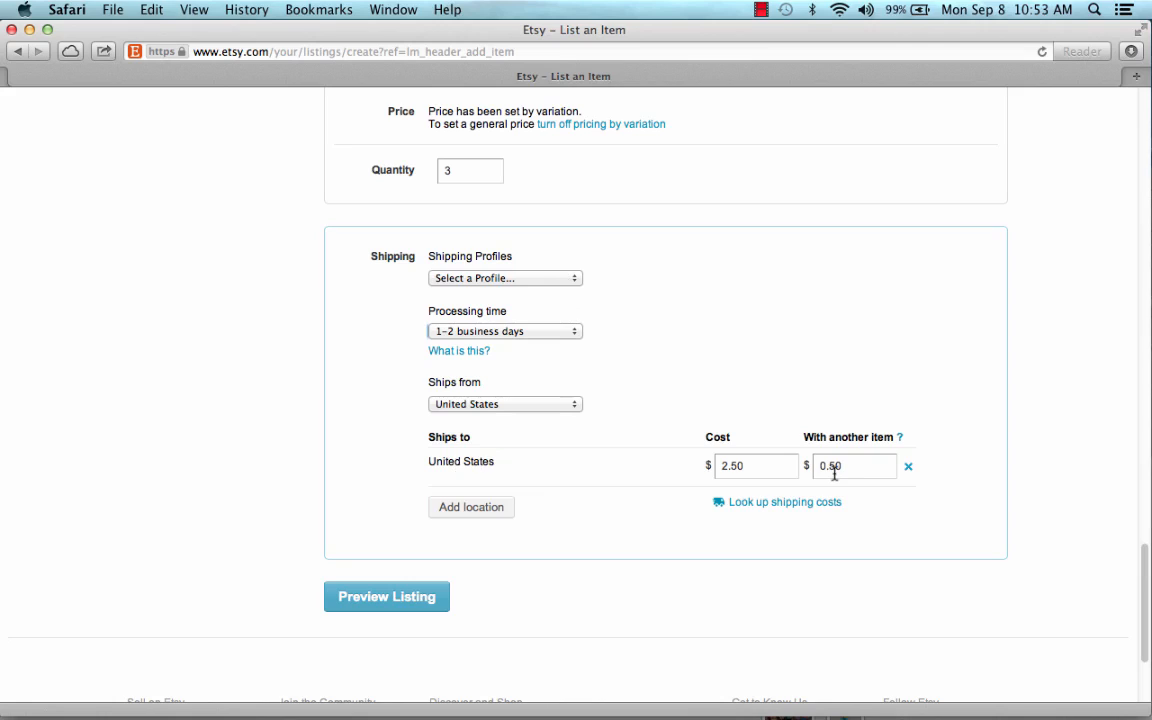
click(772, 465)
drag(772, 465, 722, 465)
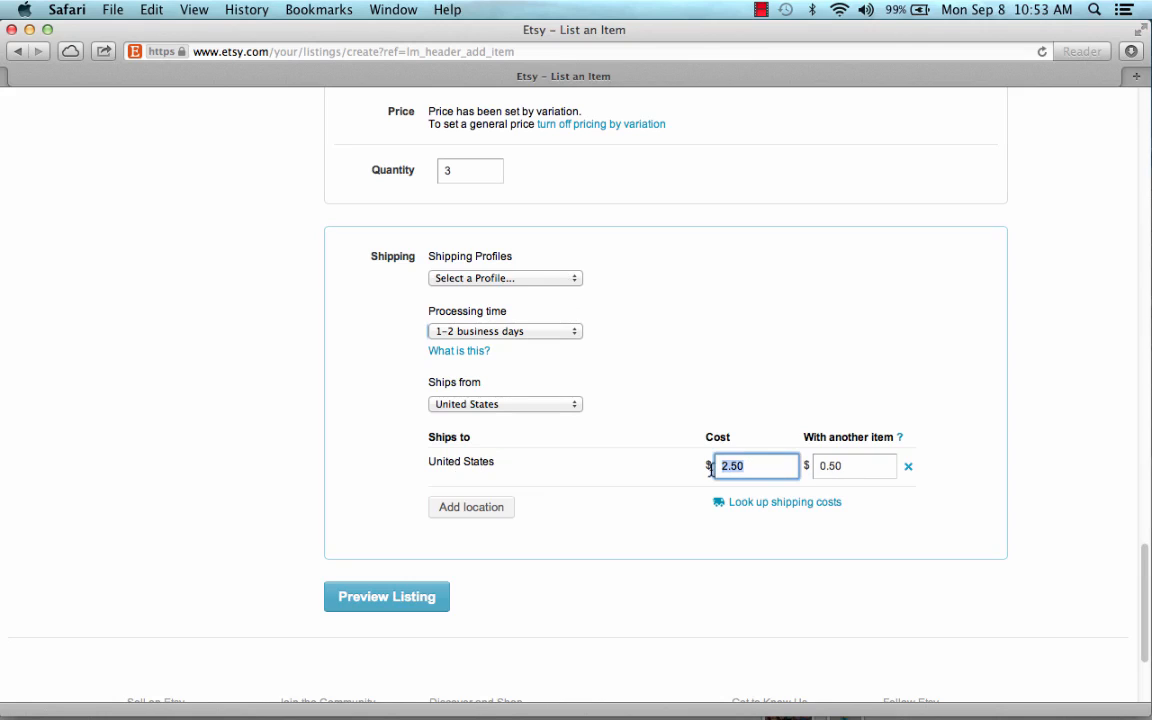
click(762, 466)
click(863, 471)
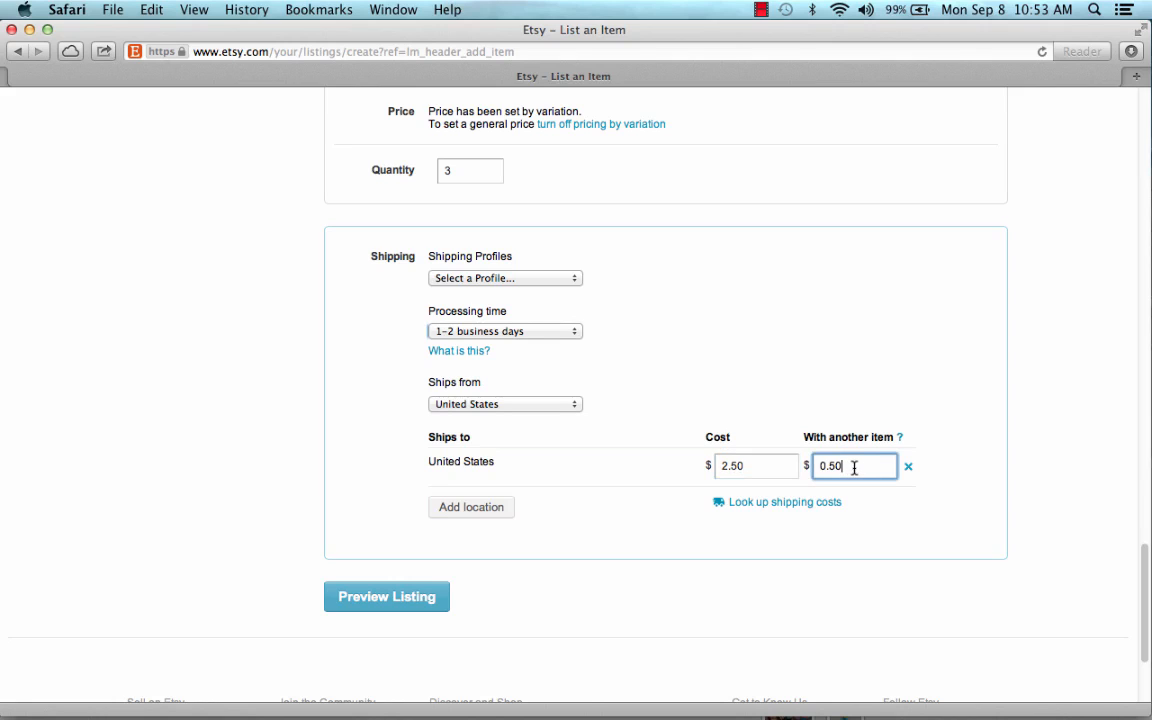
click(625, 476)
scroll(625, 476, down, 3)
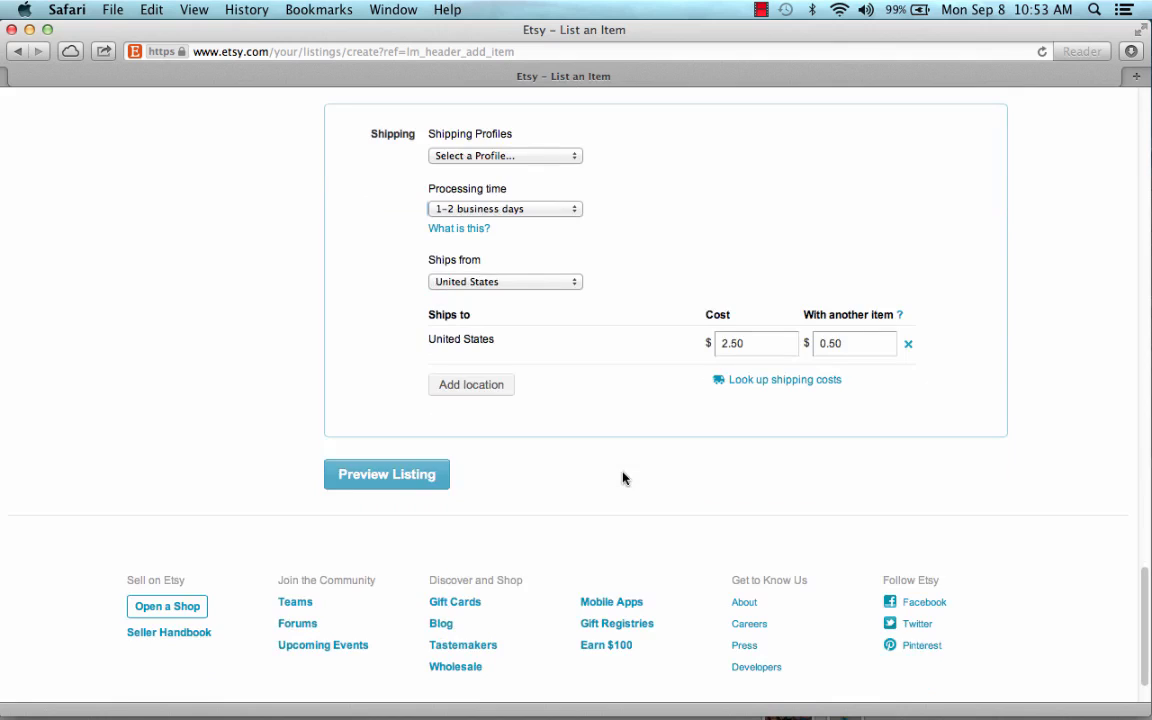
Add Canada as a shipping location with a cost of 4.00 and 2.00 with another item.
scroll(600, 478, up, 2)
click(471, 454)
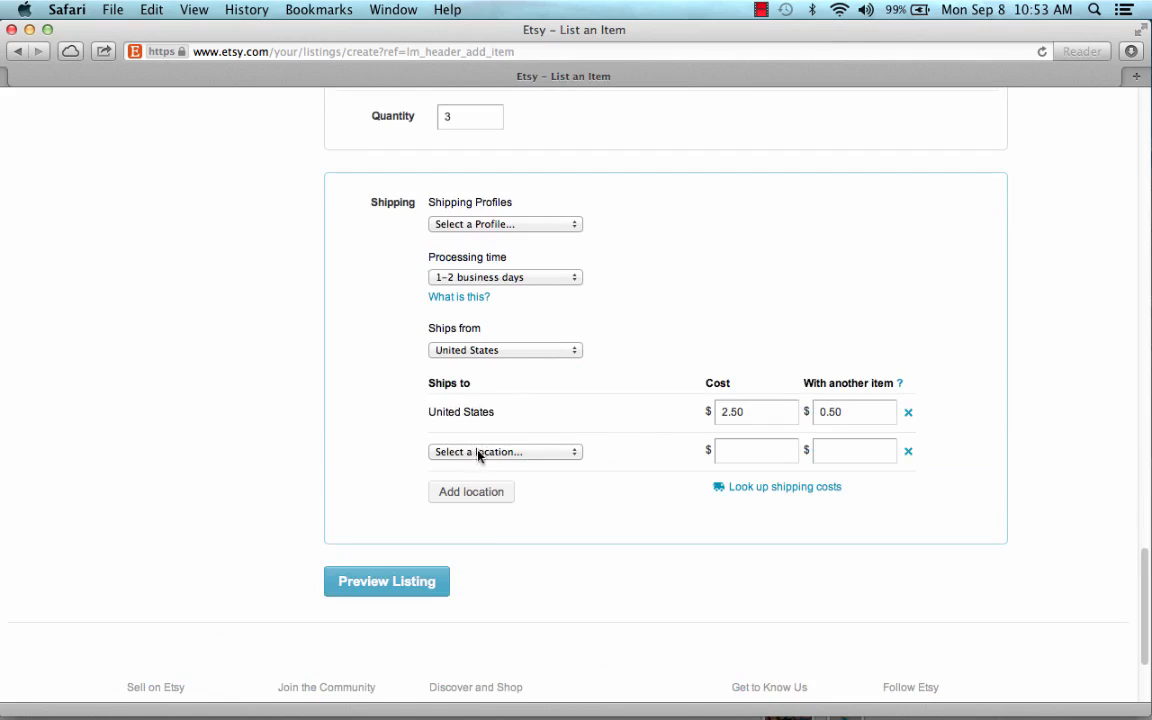
click(560, 453)
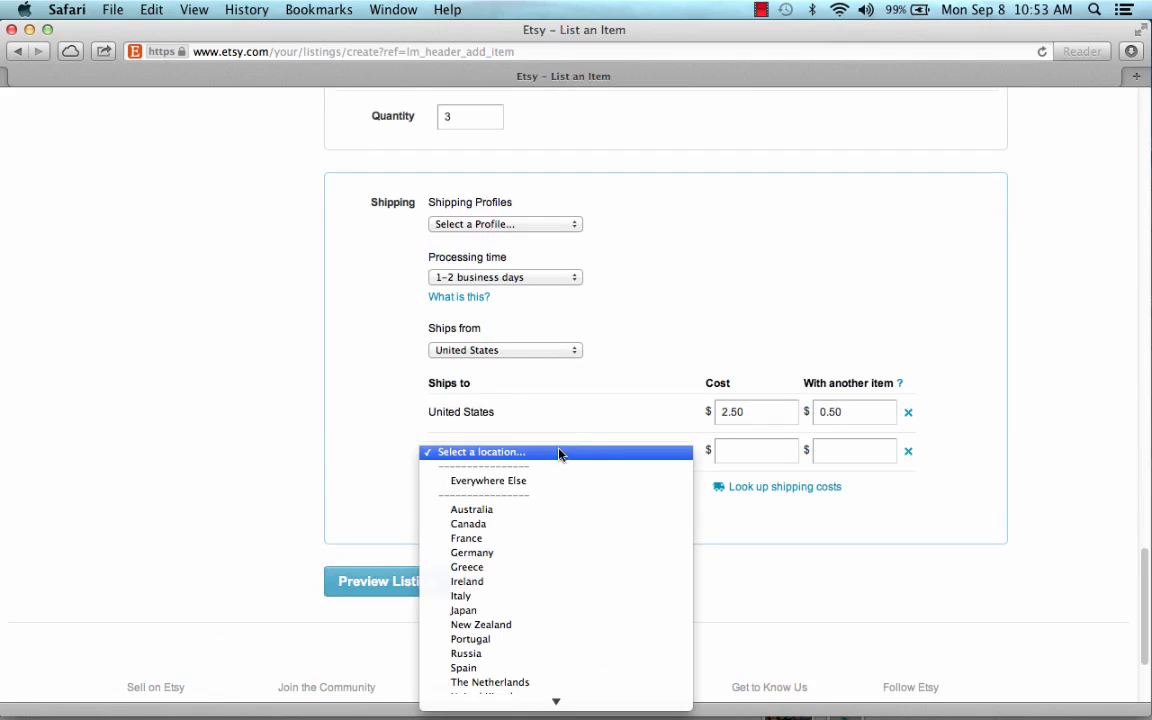
click(545, 525)
click(757, 452)
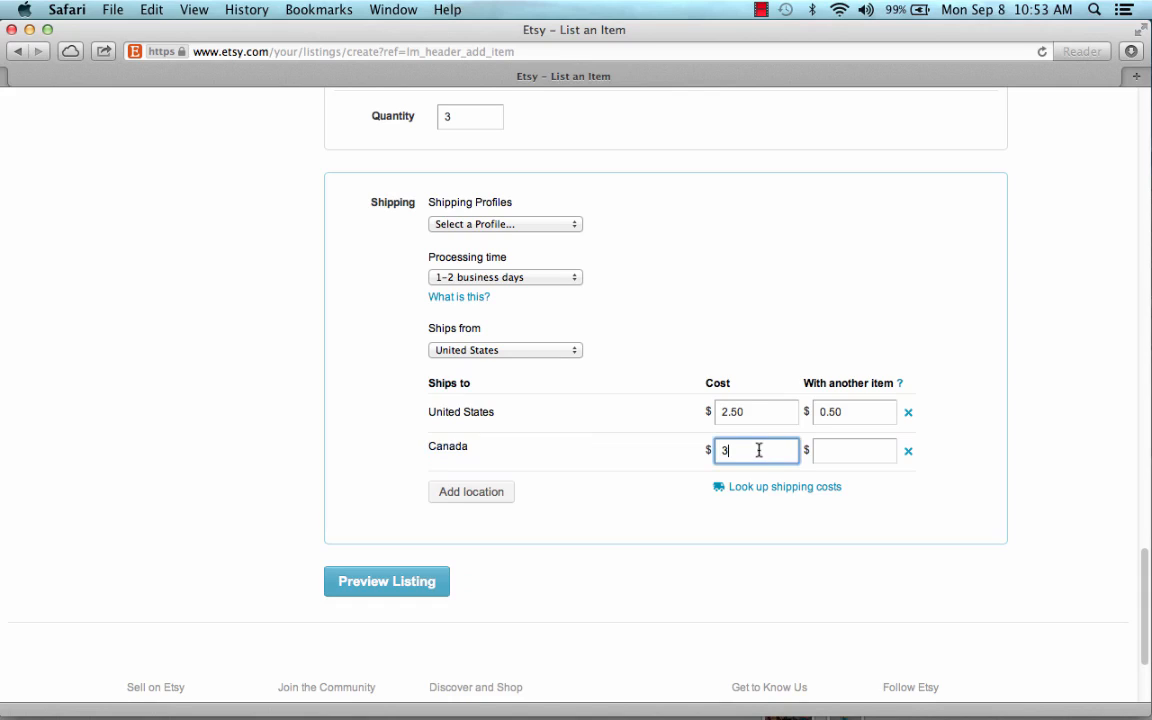
text(4.00)
key(Tab)
text(2.)
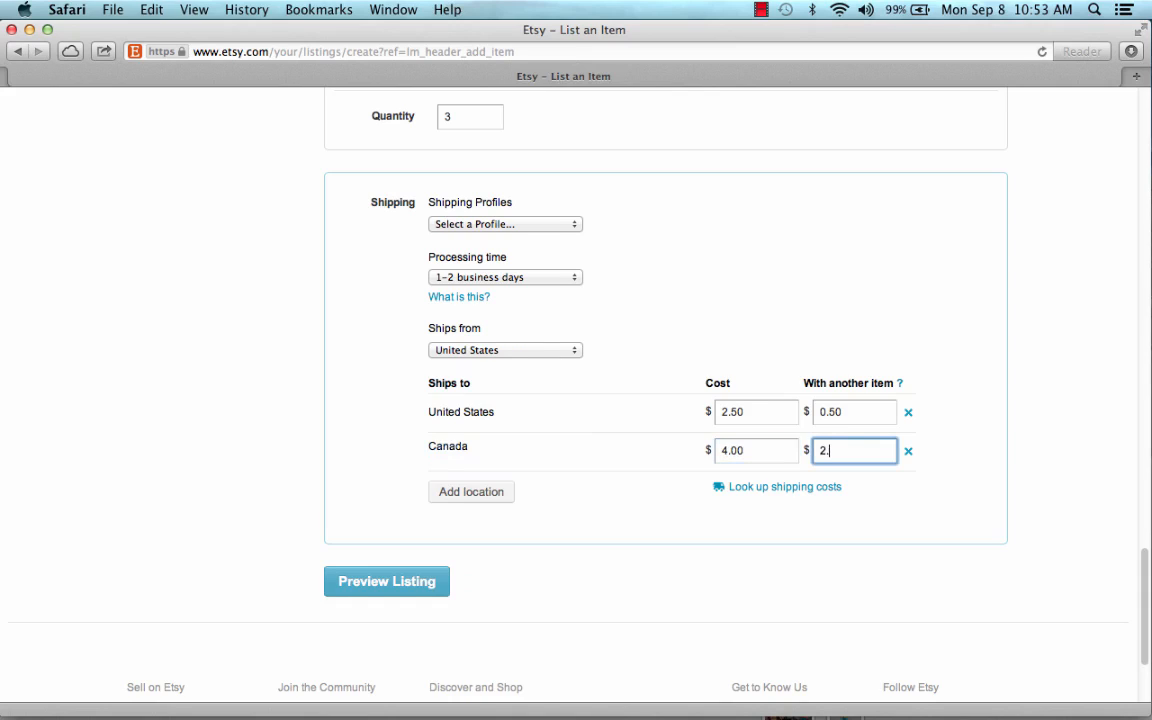
text(00)
click(879, 511)
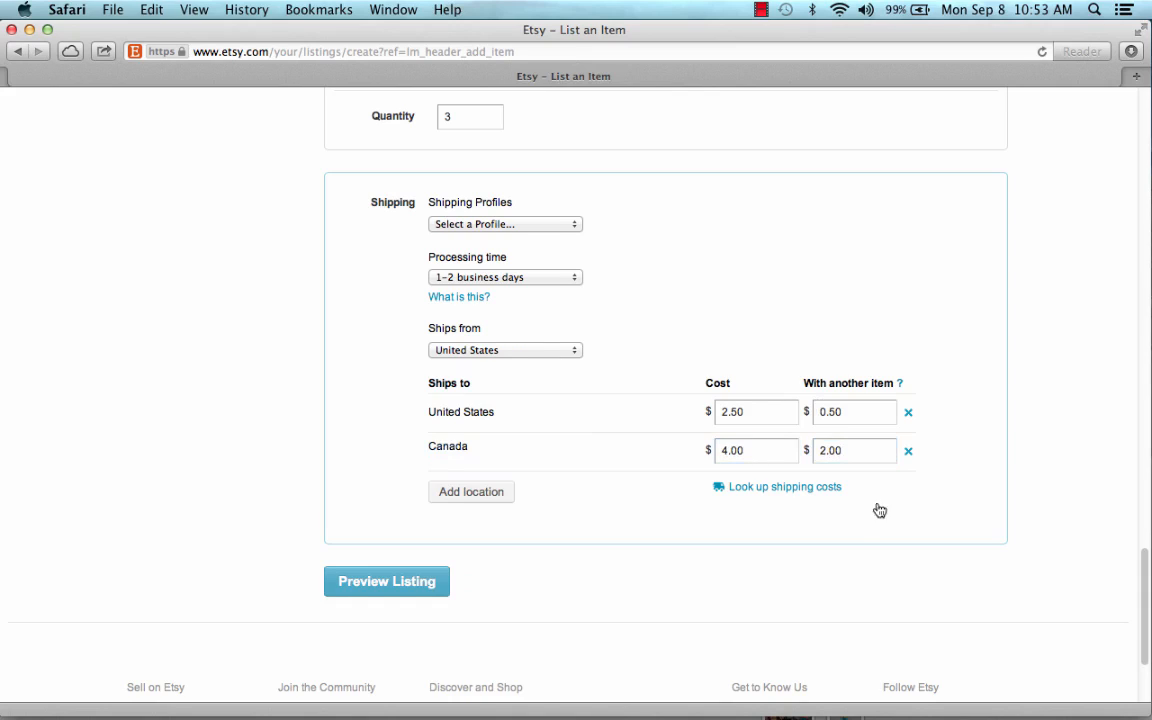
Browse the available countries for another shipping location and add Everywhere Else.
click(478, 491)
click(508, 493)
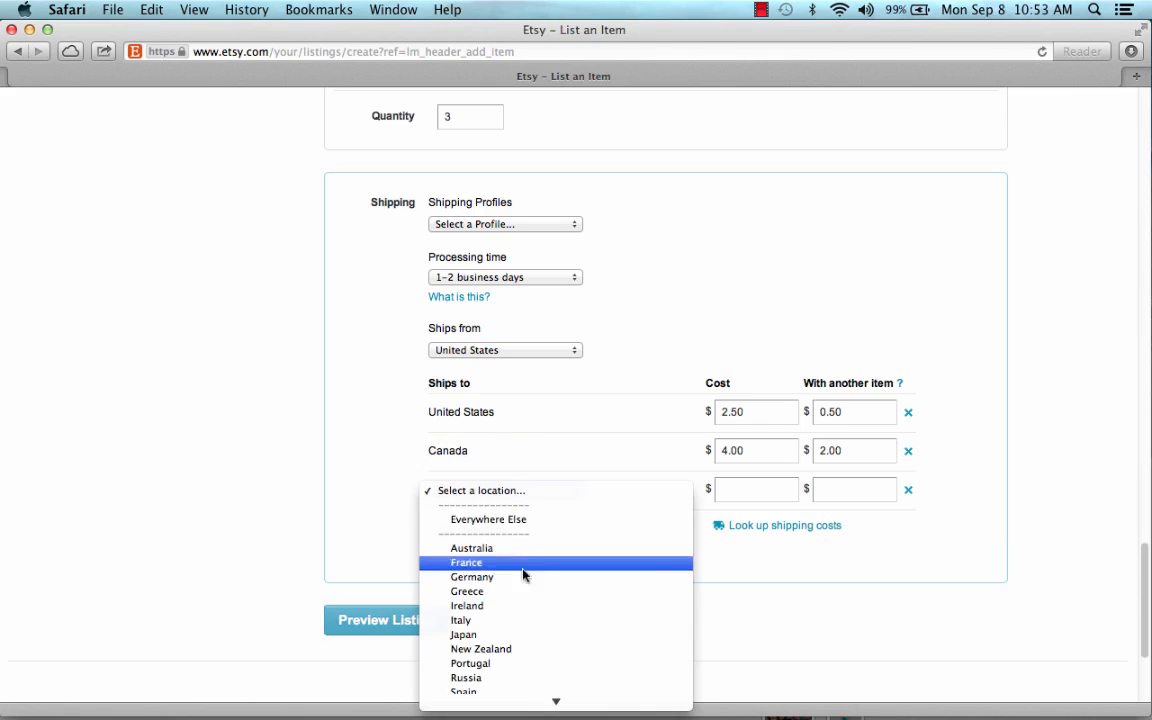
scroll(521, 528, down, 10)
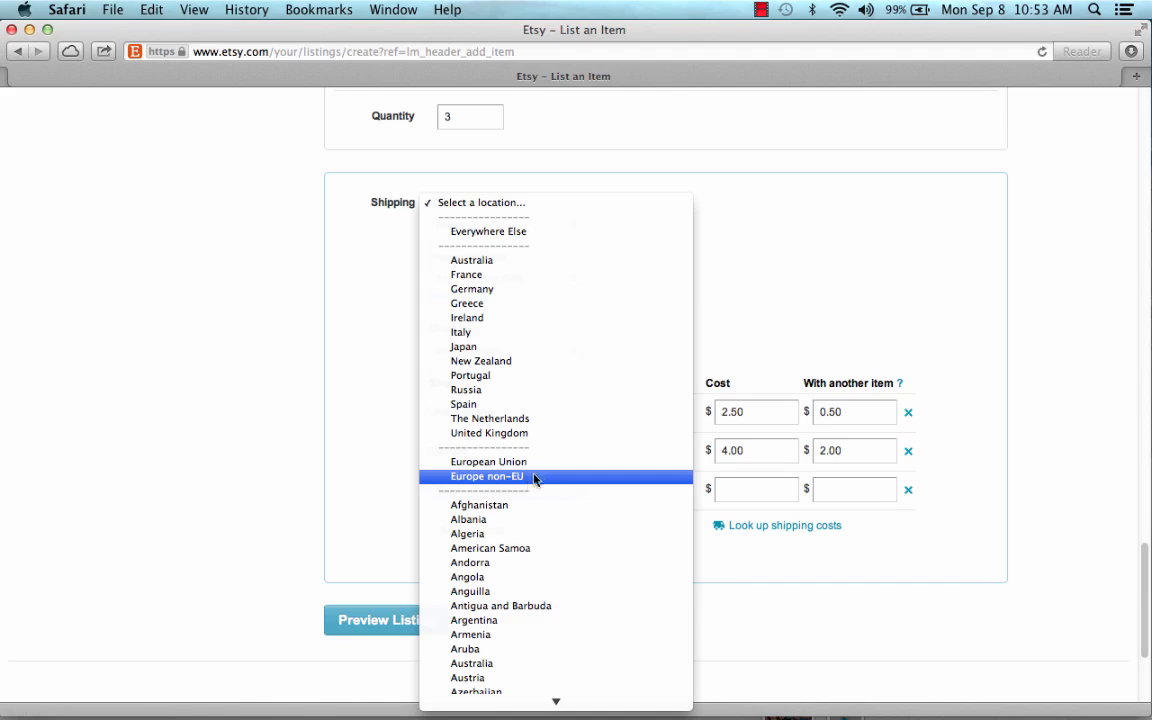
scroll(522, 484, down, 15)
scroll(526, 500, down, 15)
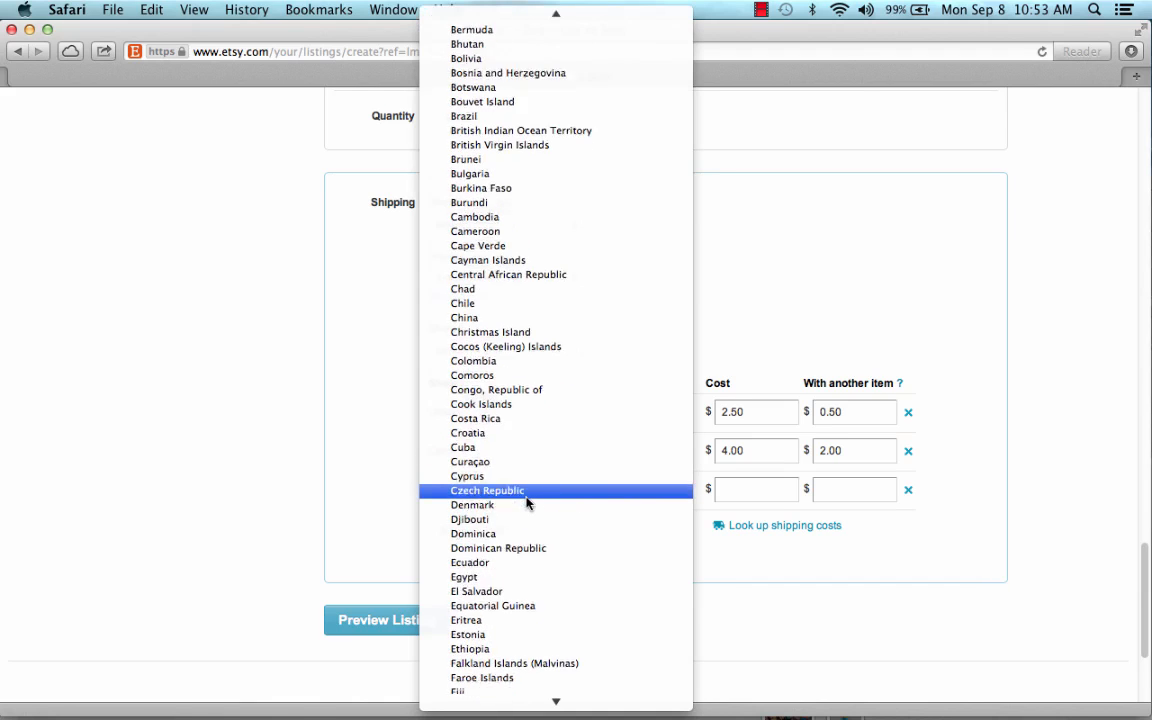
scroll(524, 492, up, 11)
scroll(528, 495, up, 12)
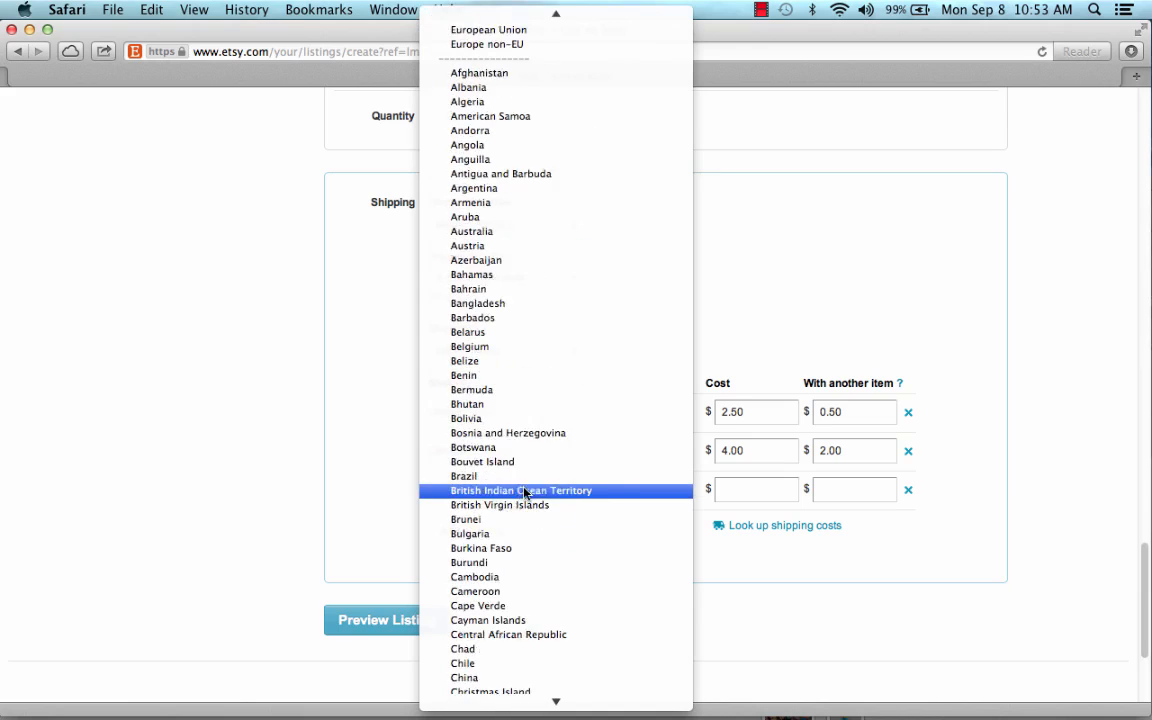
click(549, 57)
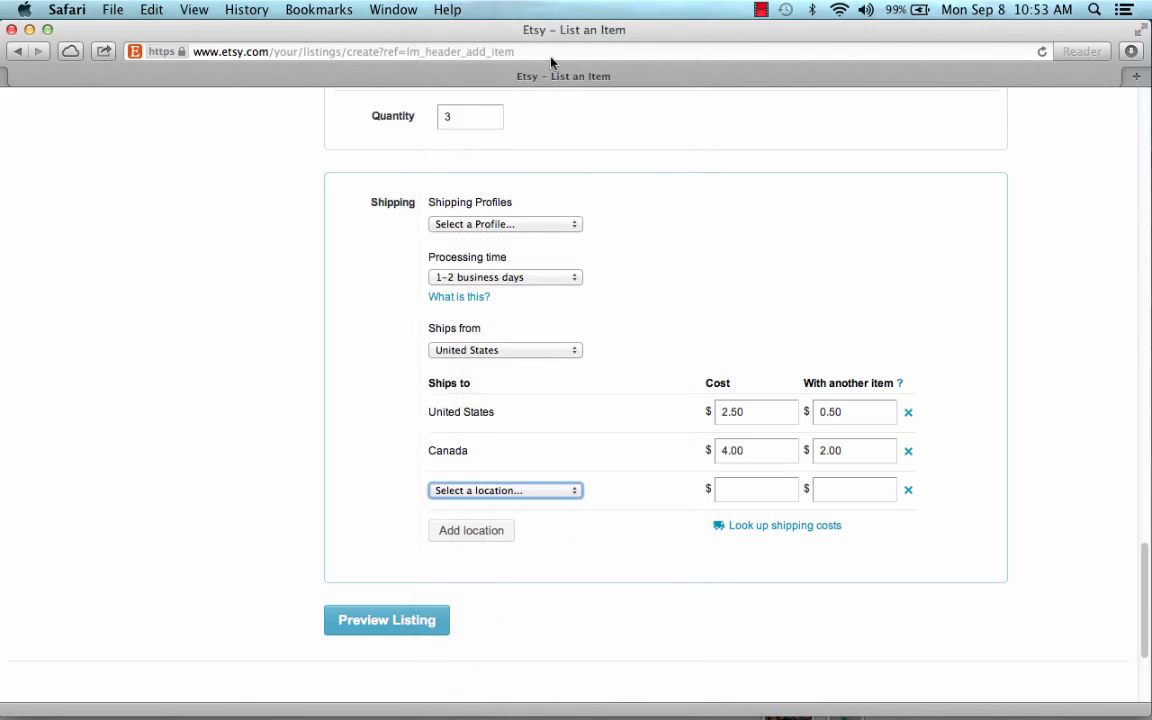
click(489, 497)
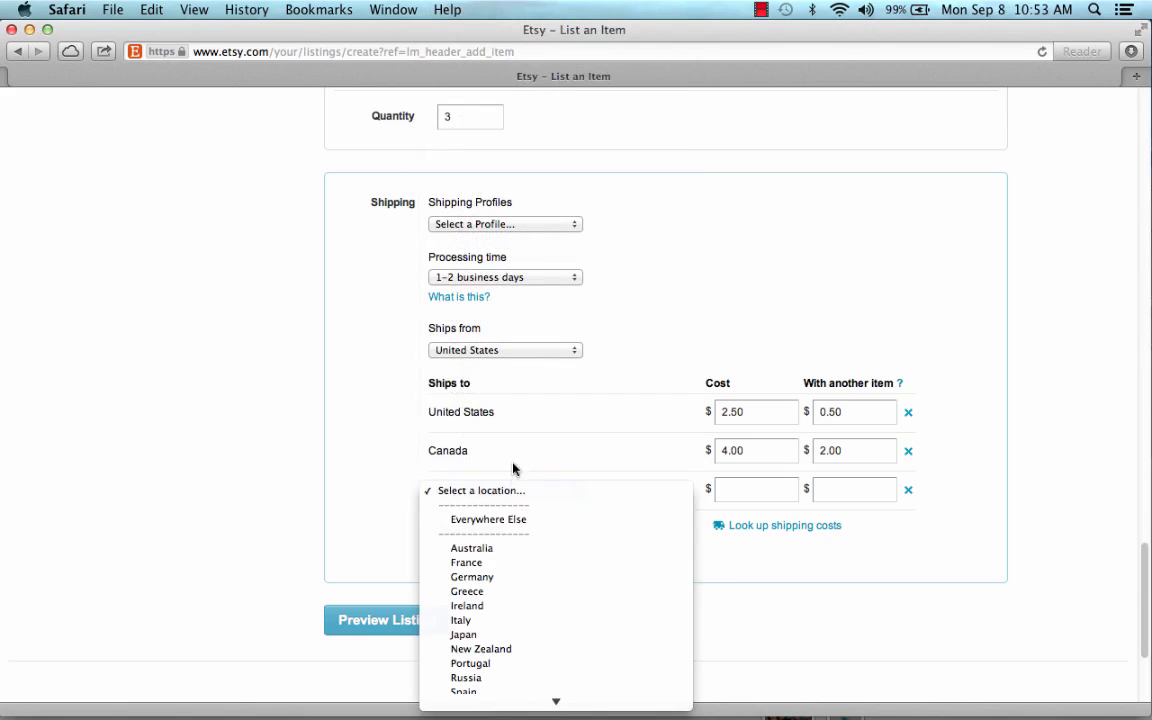
click(500, 517)
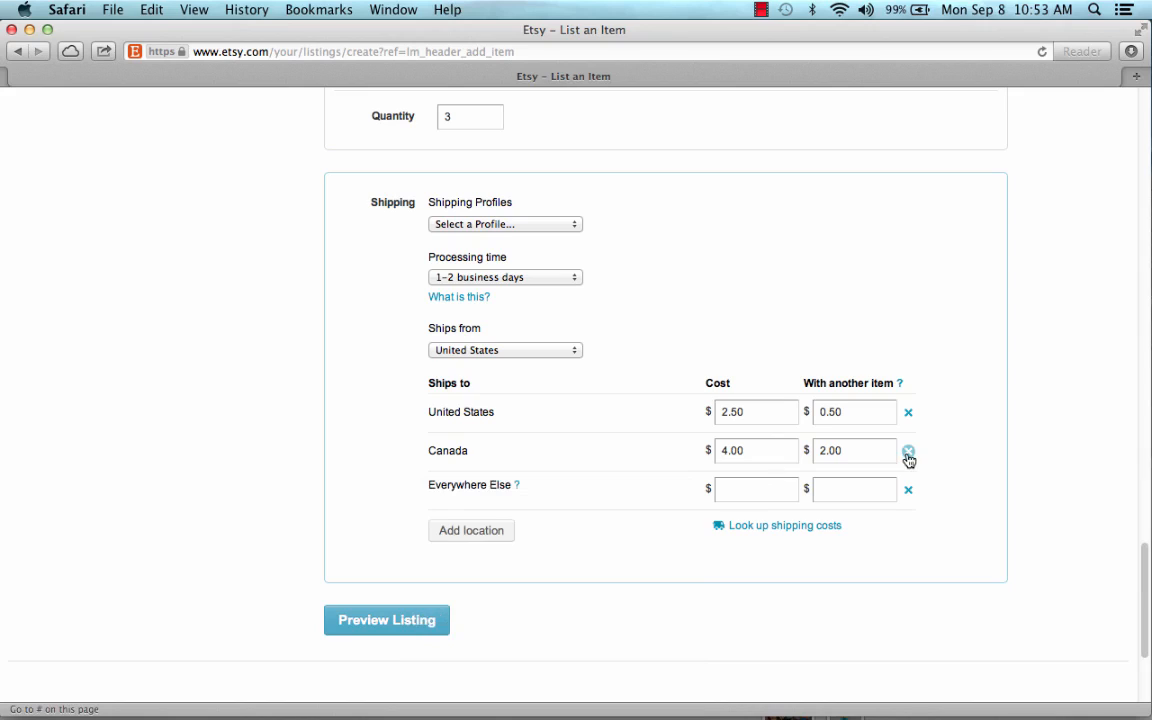
click(780, 490)
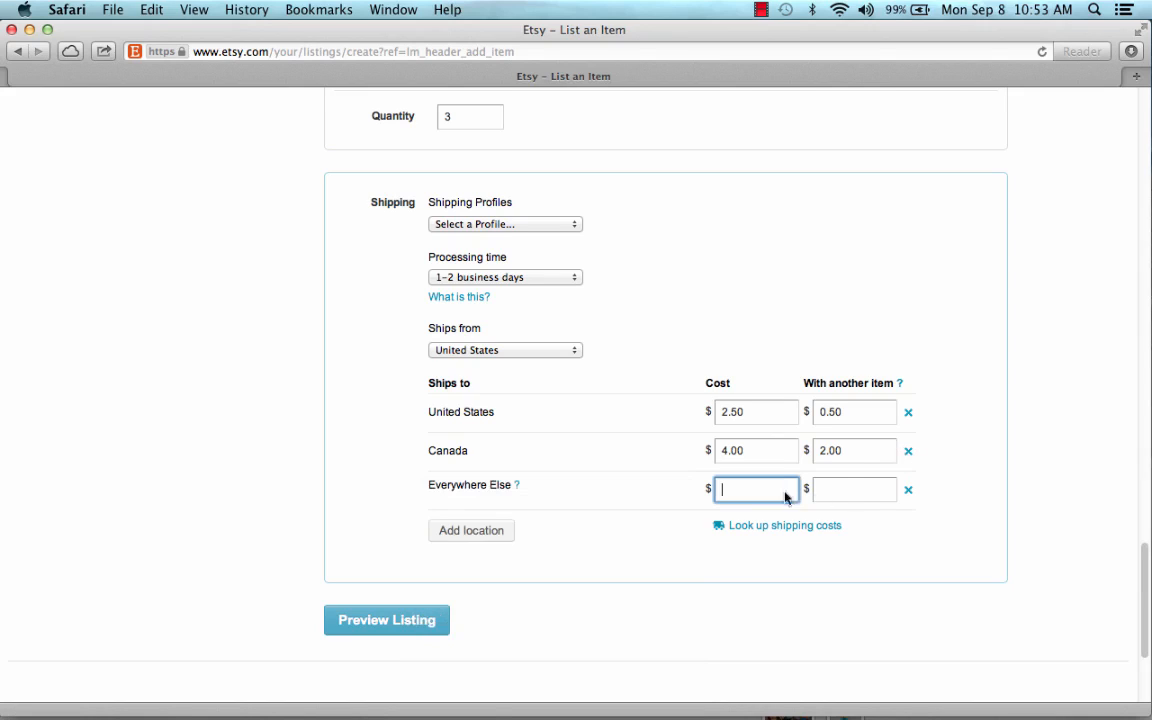
Remove the Canada and Everywhere Else shipping locations, leaving only the United States.
click(909, 454)
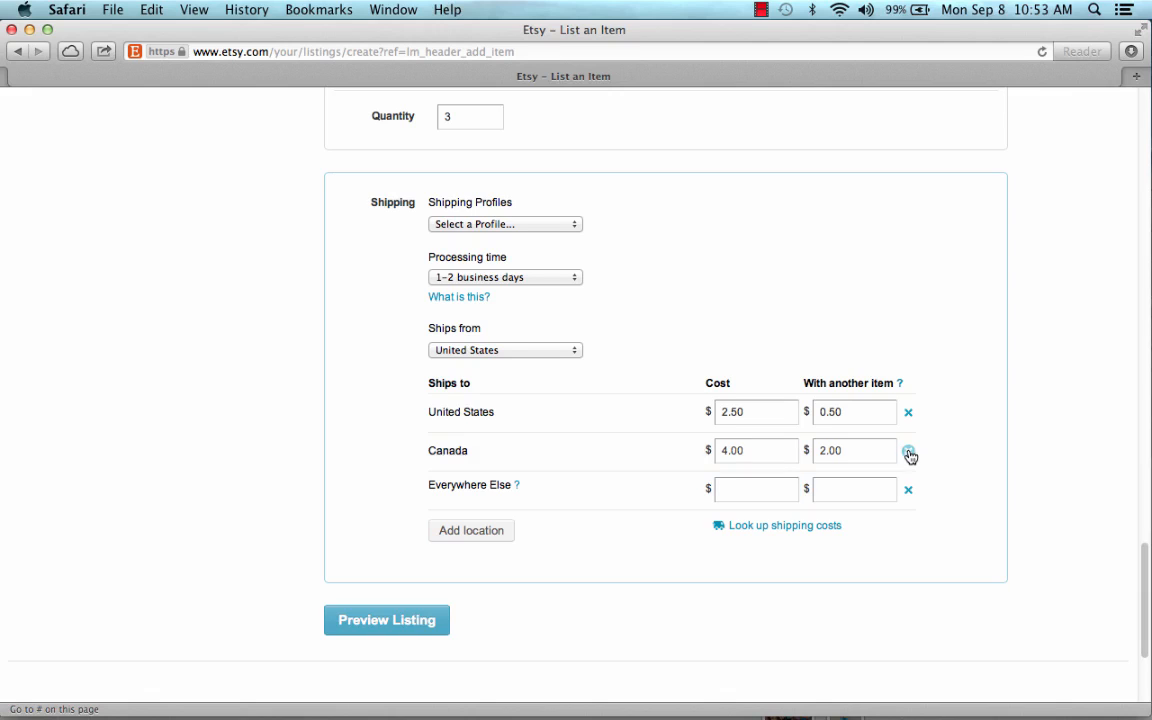
click(909, 453)
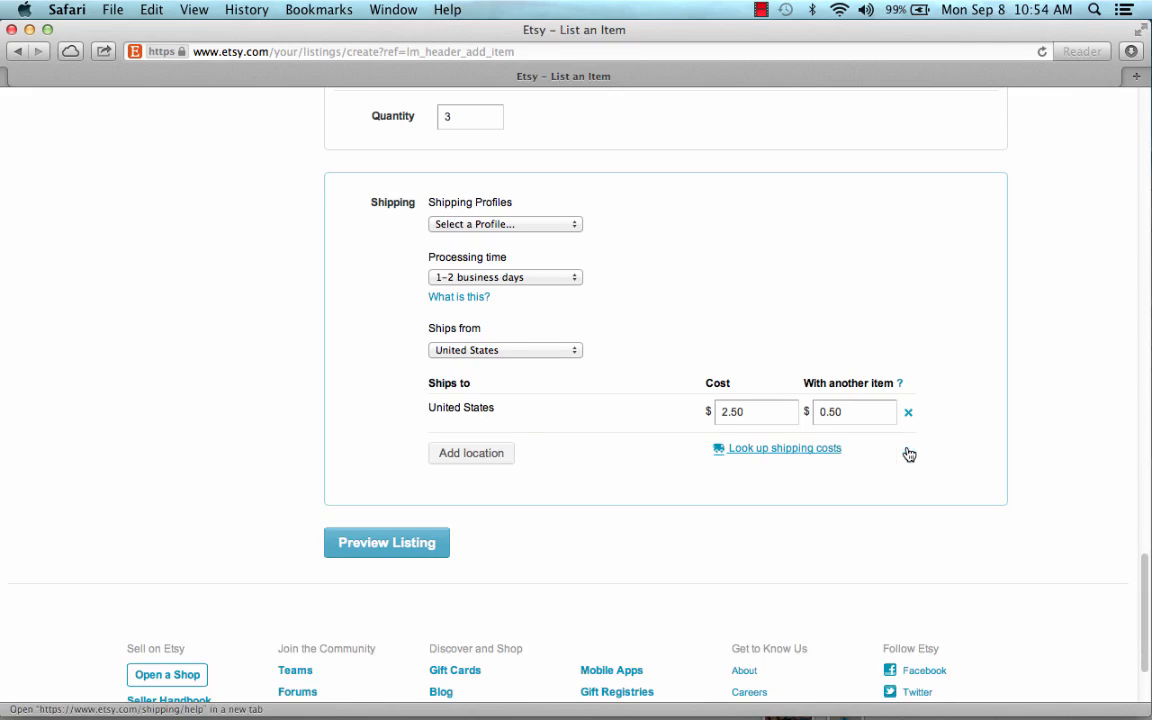
Open the preview of the finished listing.
click(413, 545)
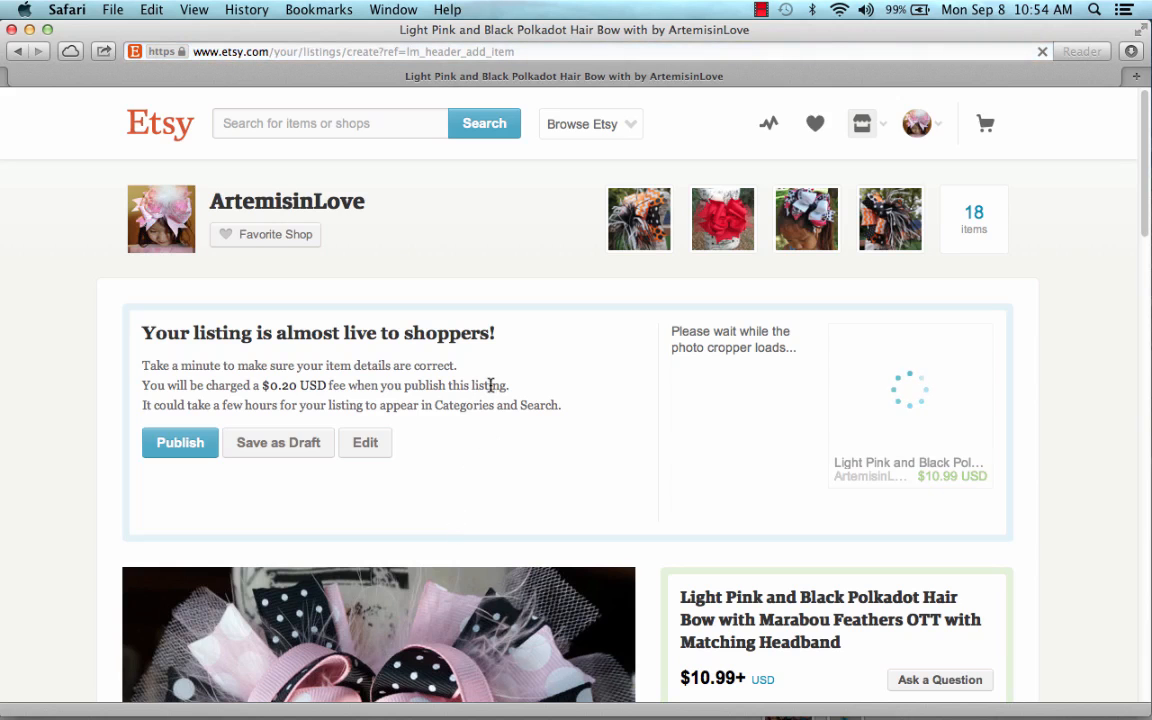
scroll(491, 385, down, 1)
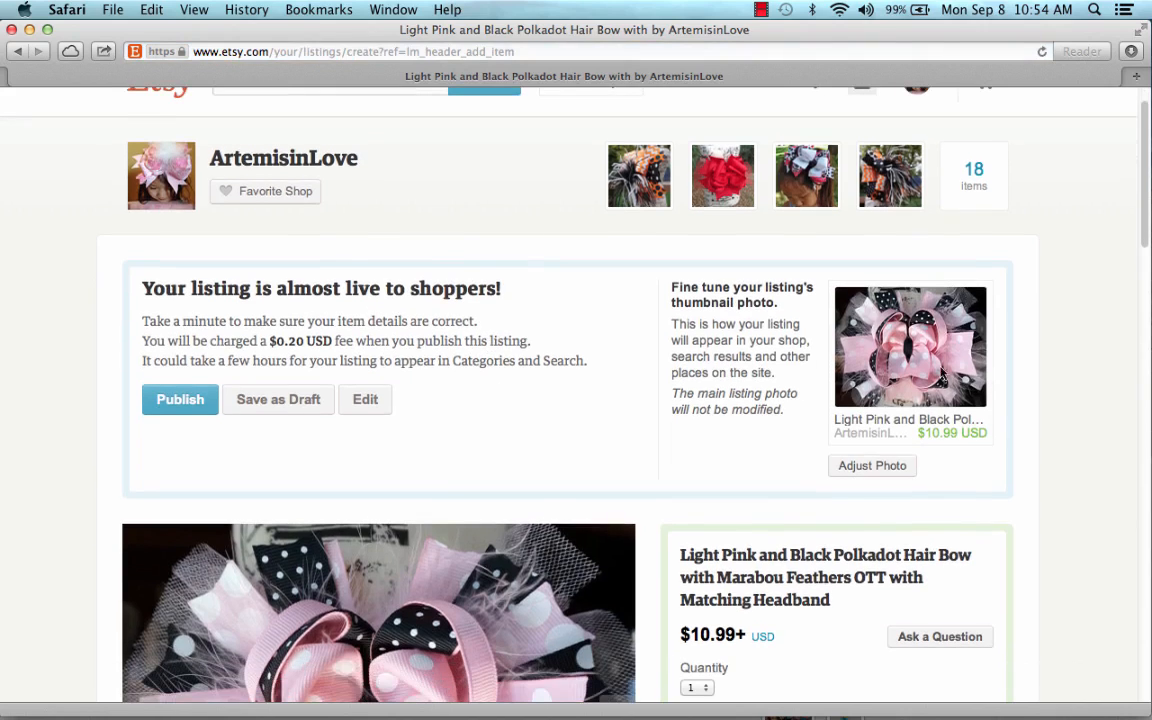
Try zooming and repositioning the listing's thumbnail photo, restore the full view and cancel the adjustment.
click(895, 466)
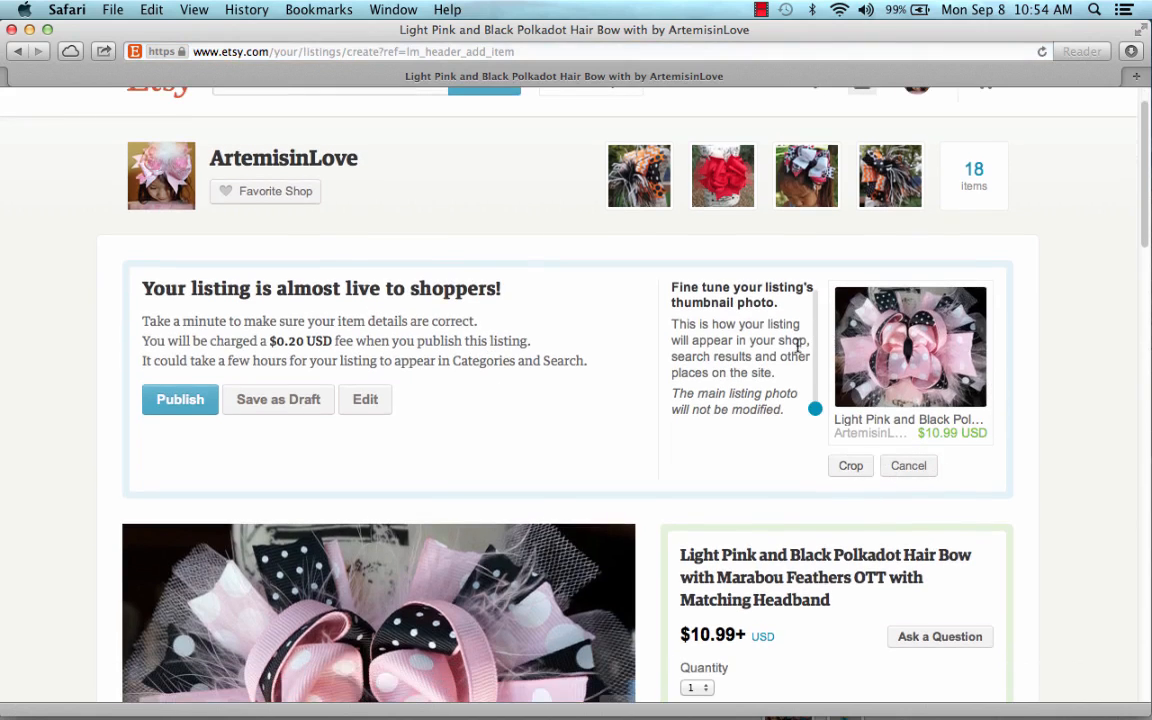
drag(815, 408, 830, 247)
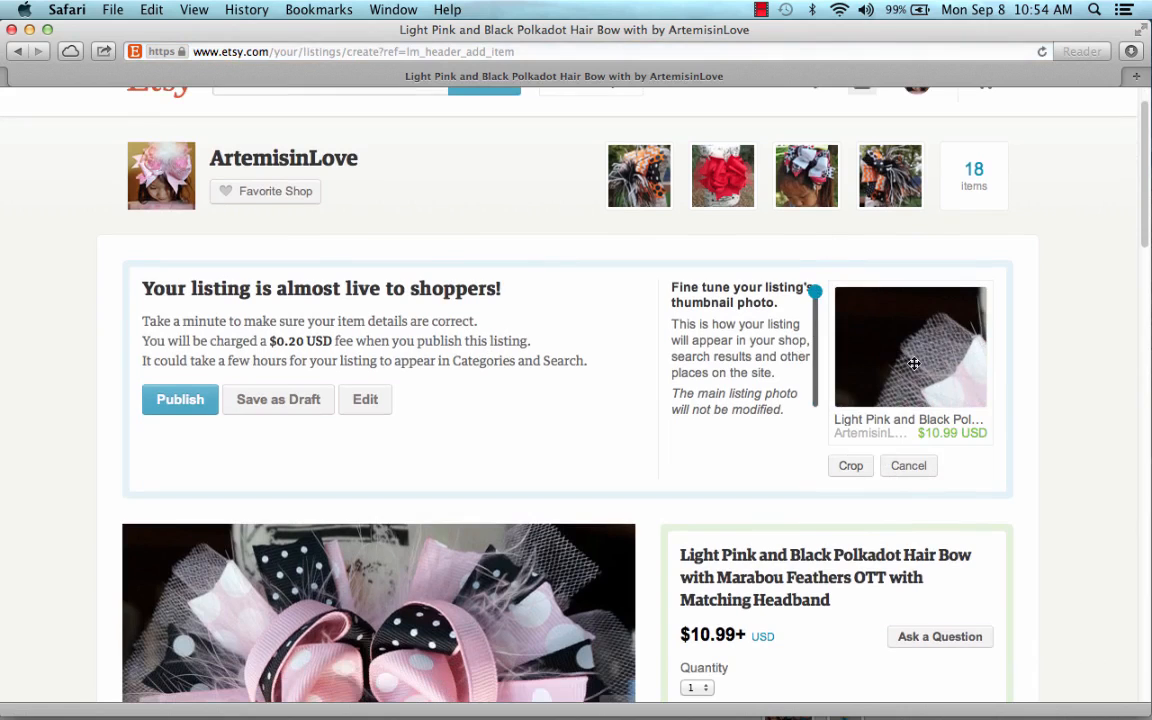
drag(913, 363, 715, 216)
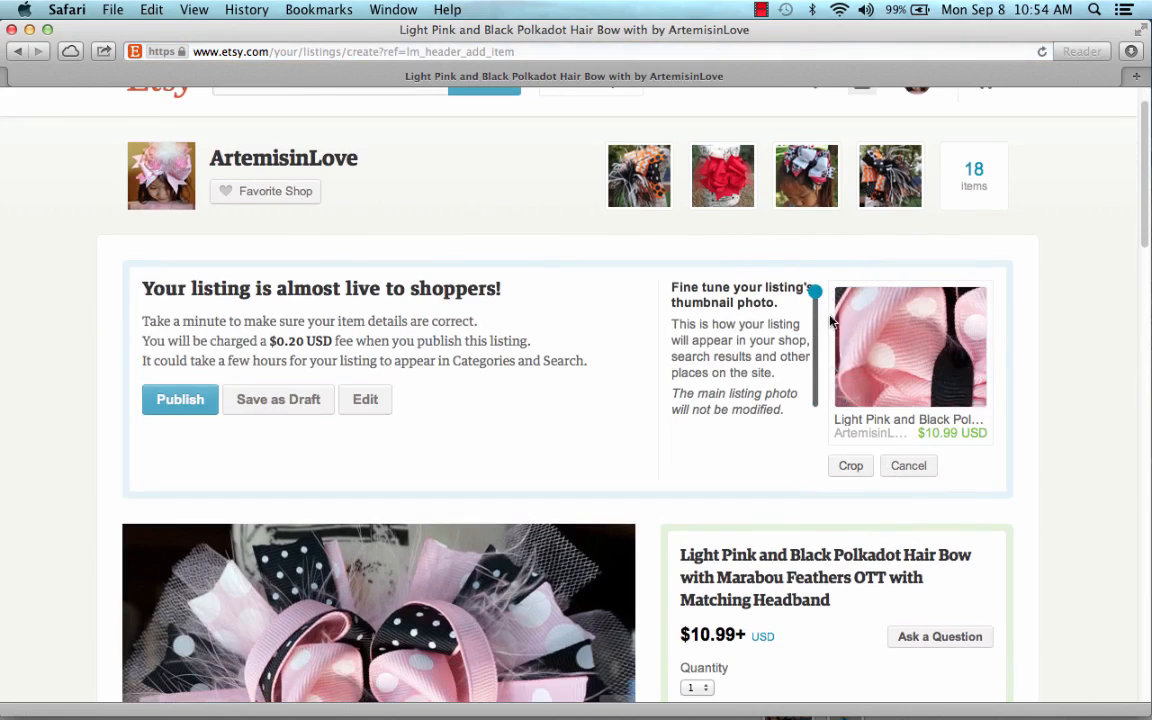
drag(815, 291, 815, 377)
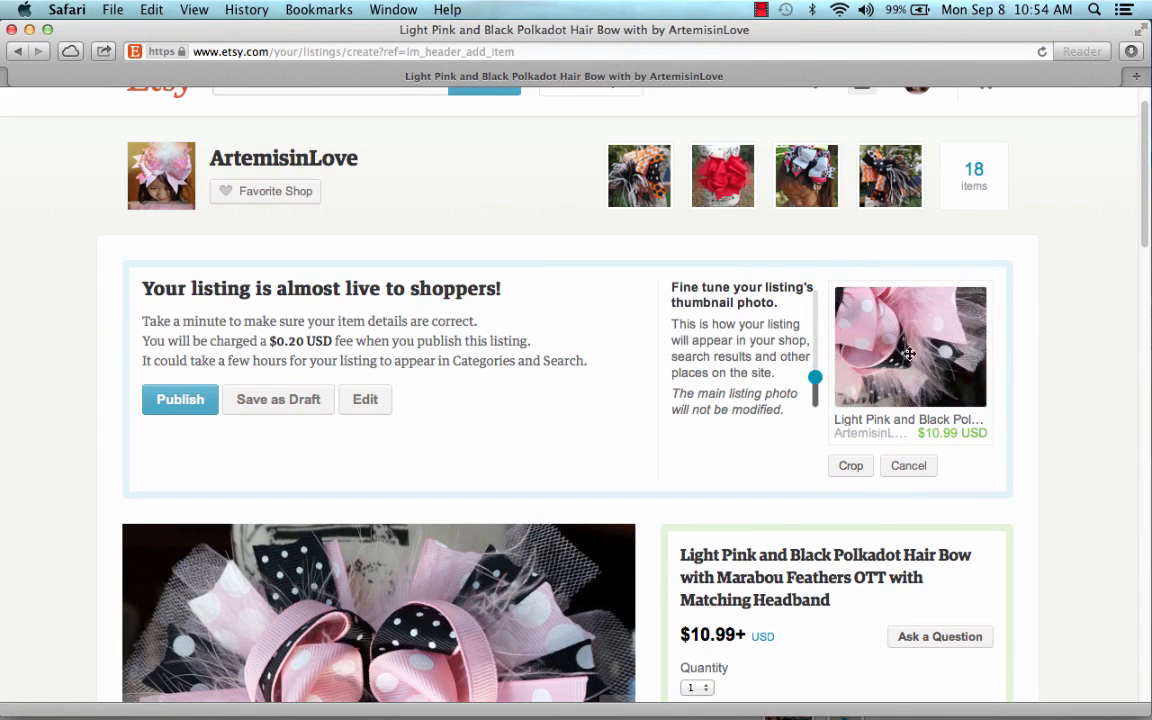
drag(909, 353, 974, 396)
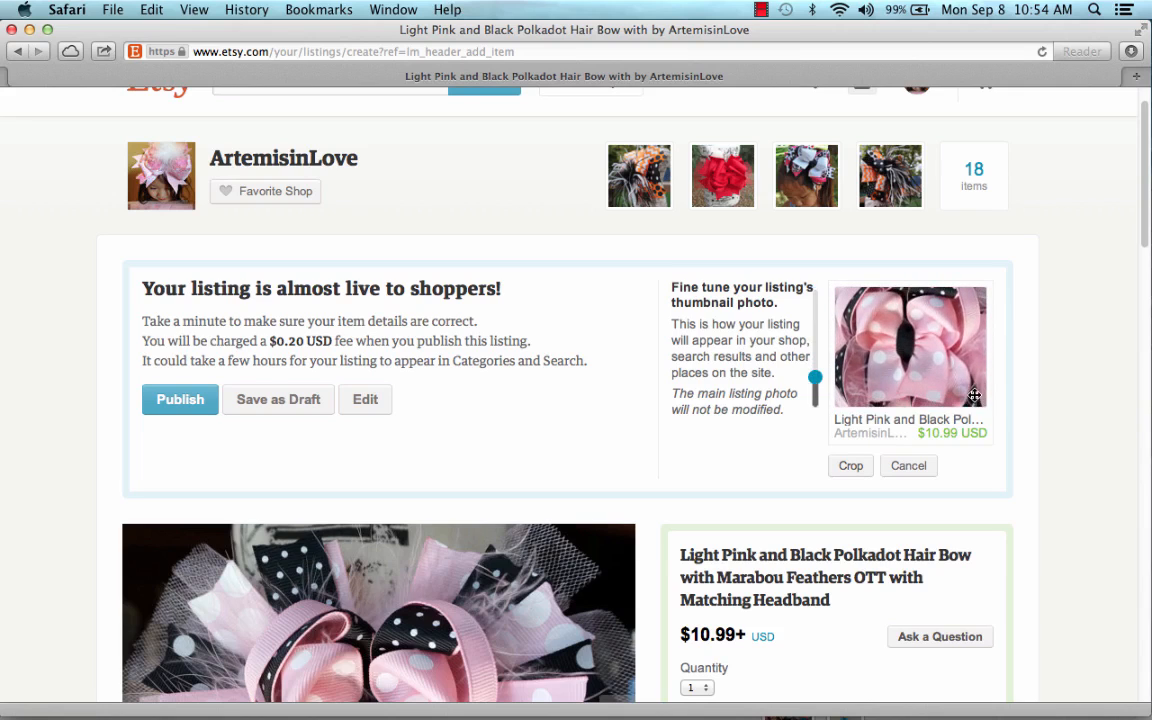
drag(815, 378, 816, 410)
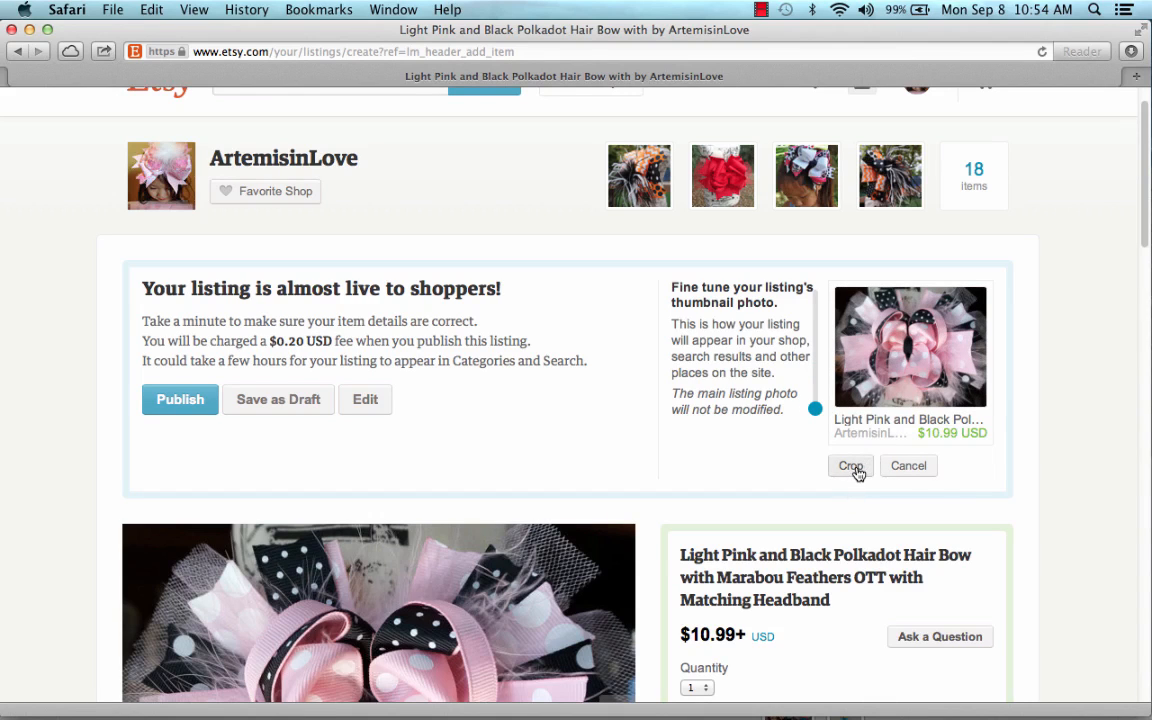
click(886, 468)
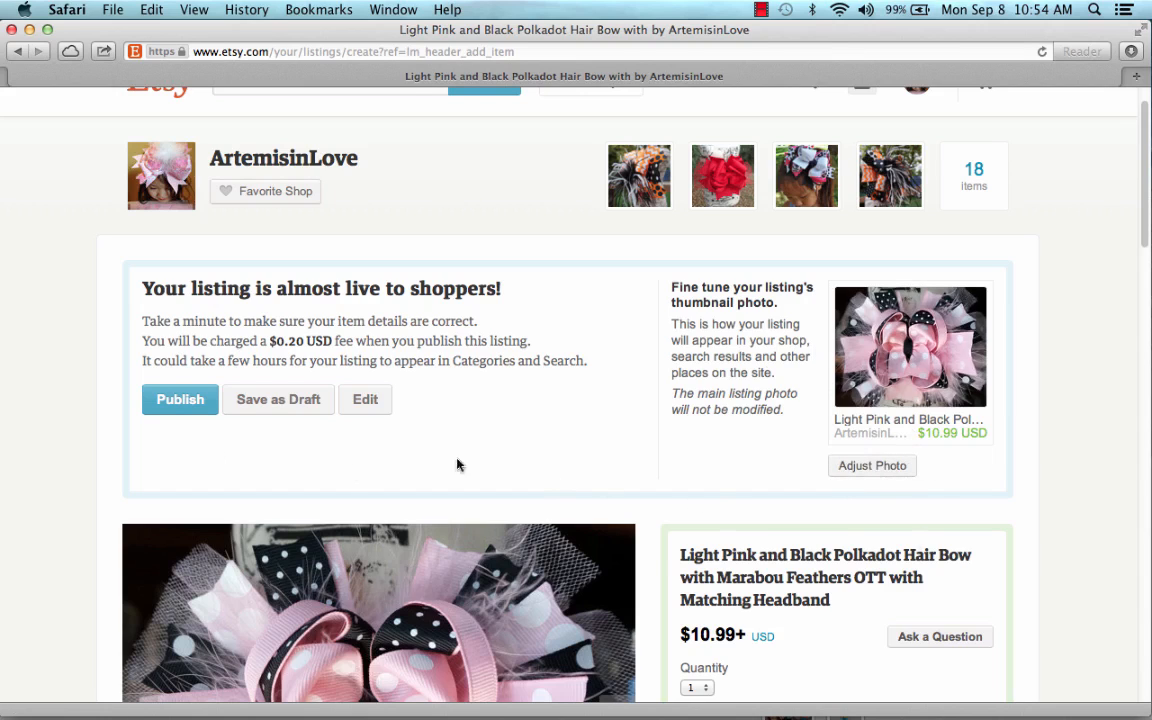
Look through the two listing photos in the preview.
scroll(643, 395, down, 4)
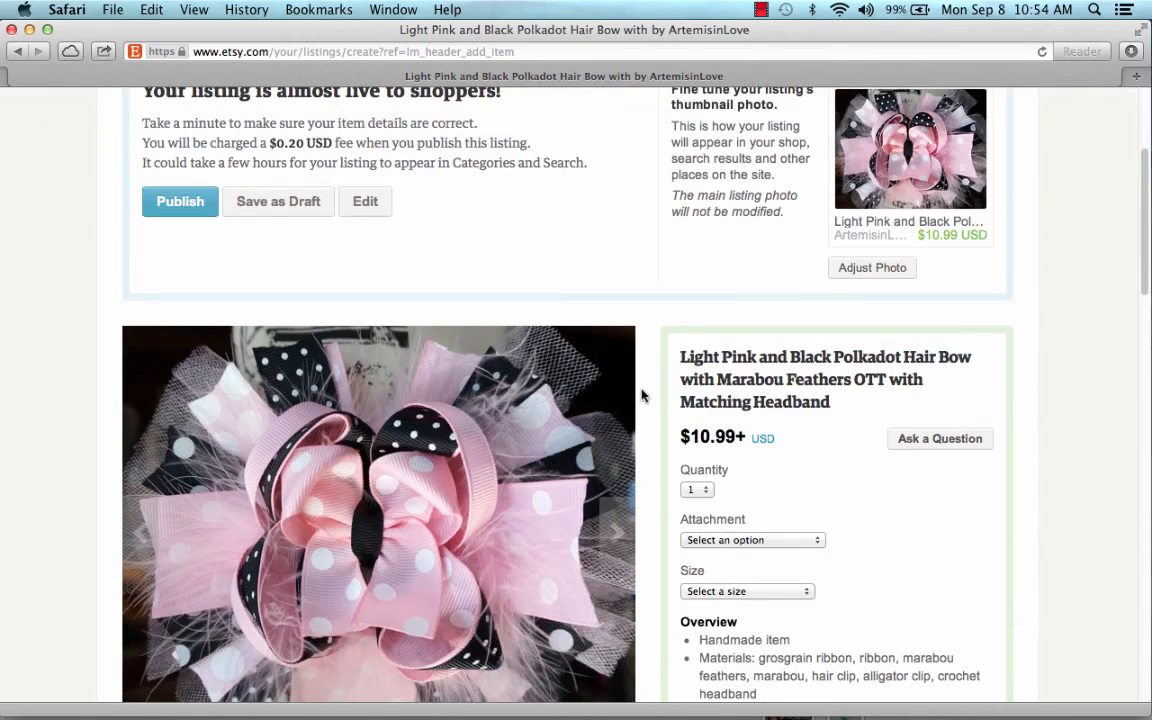
scroll(643, 334, down, 2)
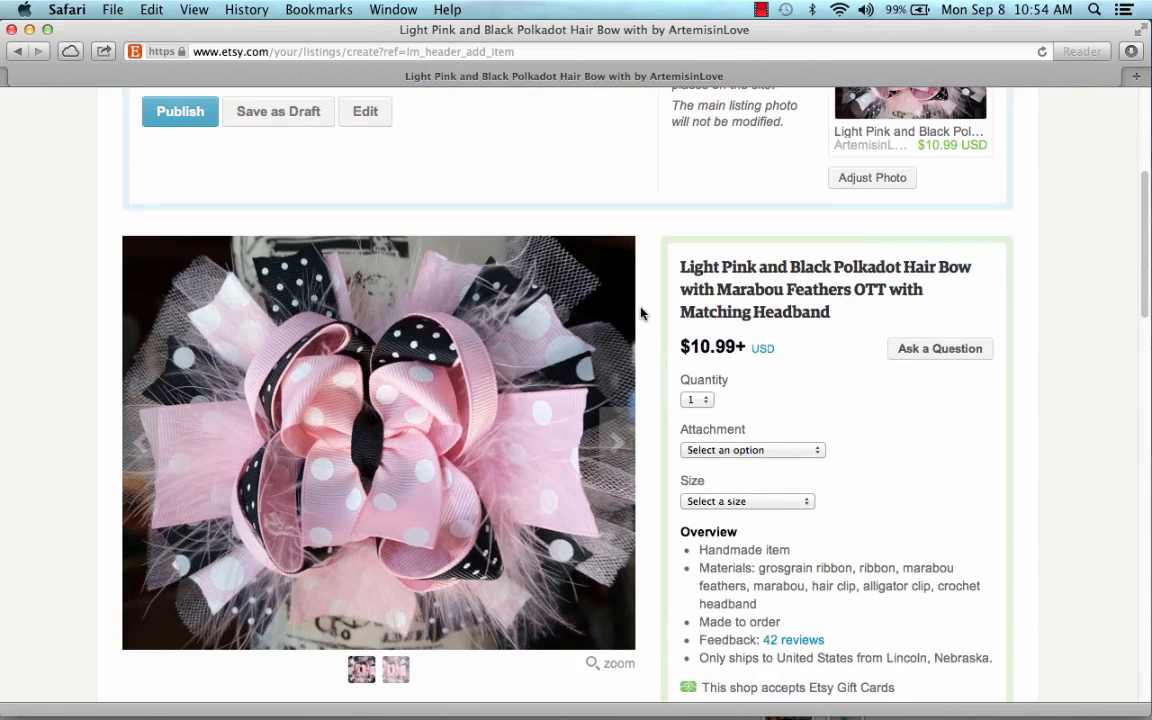
click(614, 440)
click(129, 418)
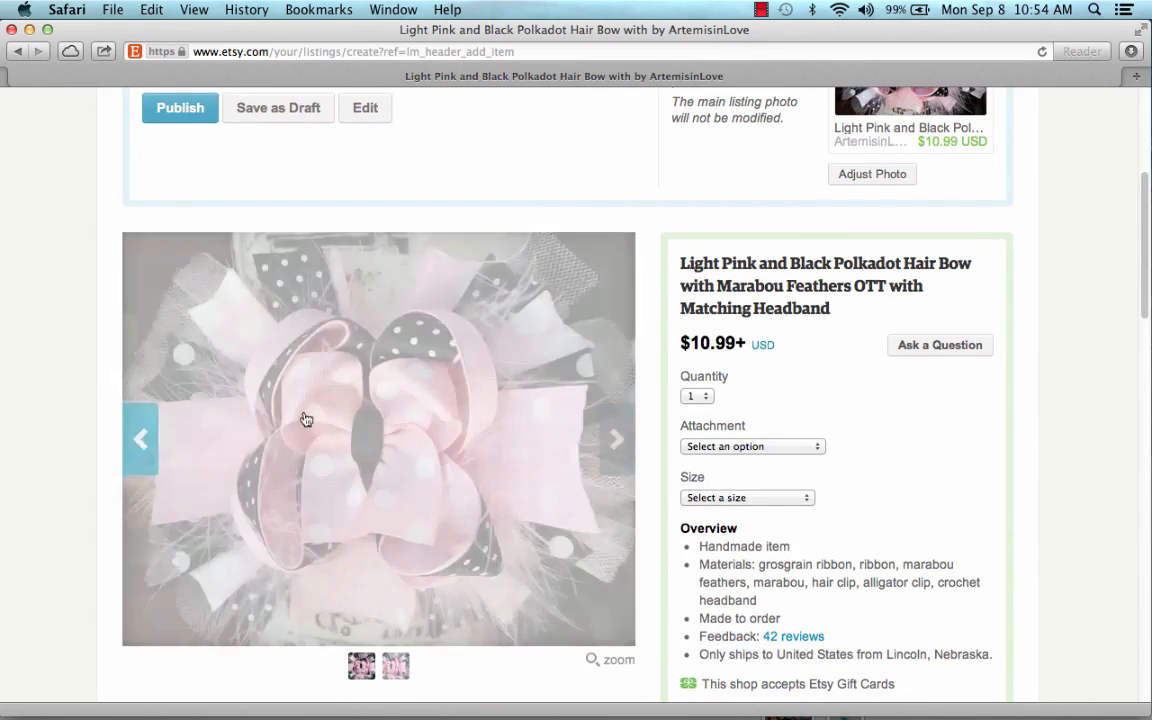
scroll(844, 378, down, 1)
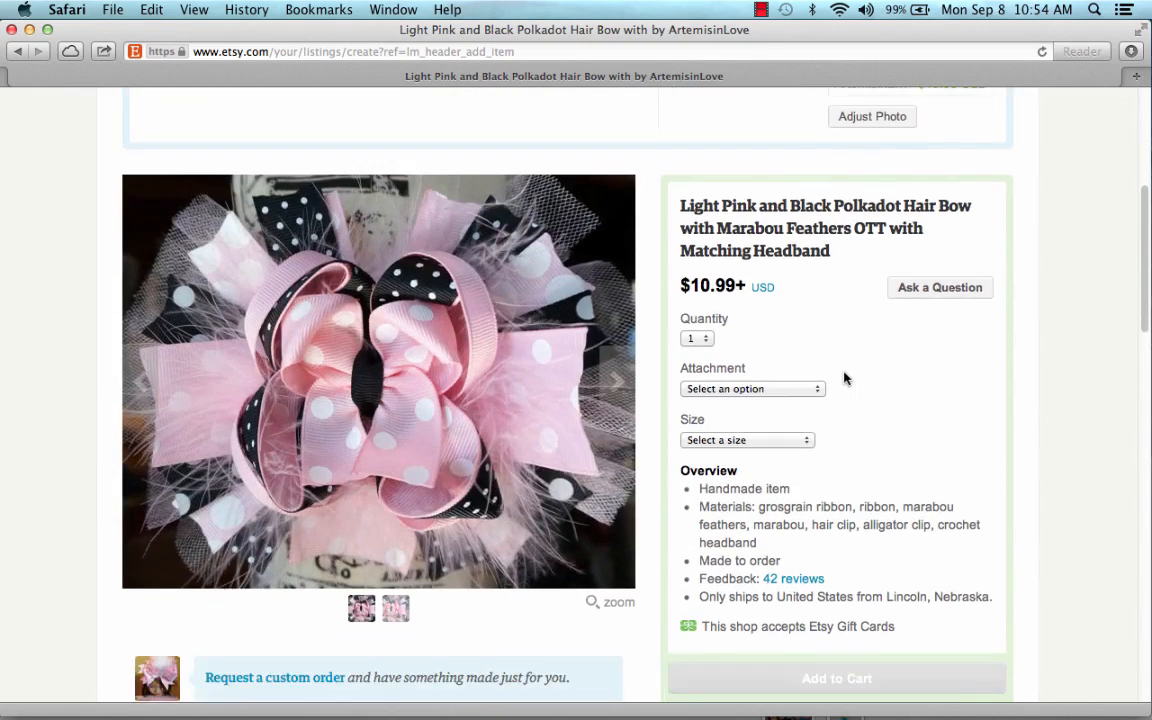
Check the preview's quantity and attachment choices, trying French Barrette and resetting the attachment to no selection.
click(703, 341)
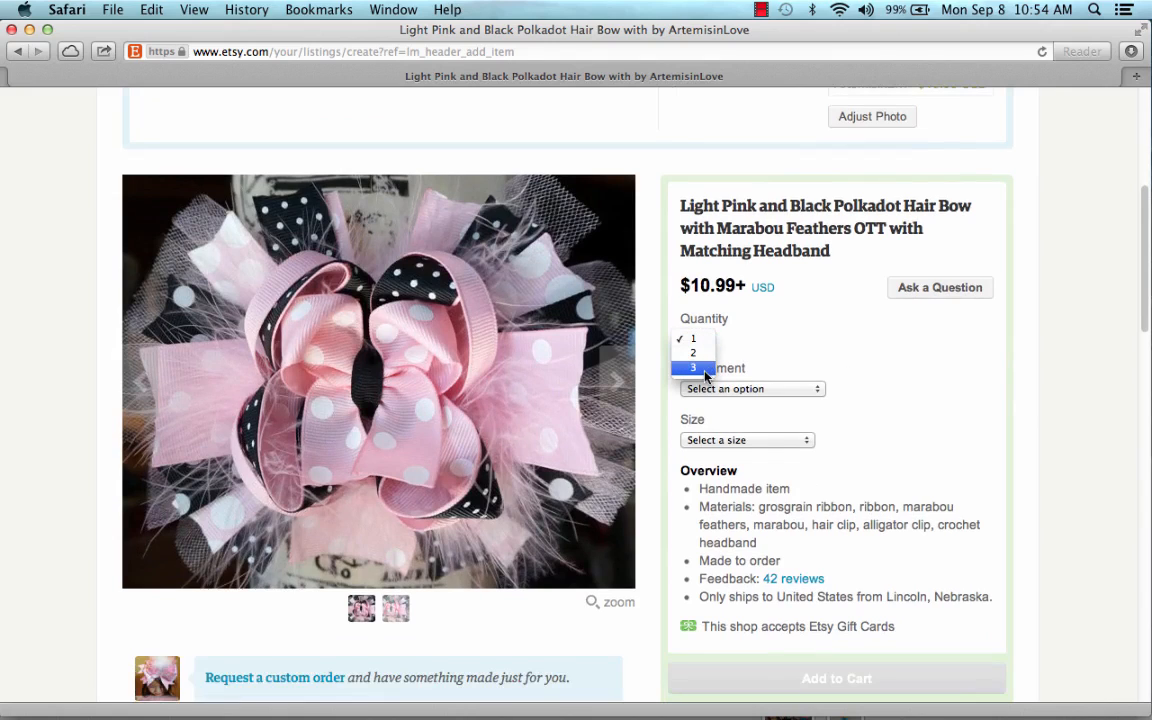
click(750, 356)
click(762, 392)
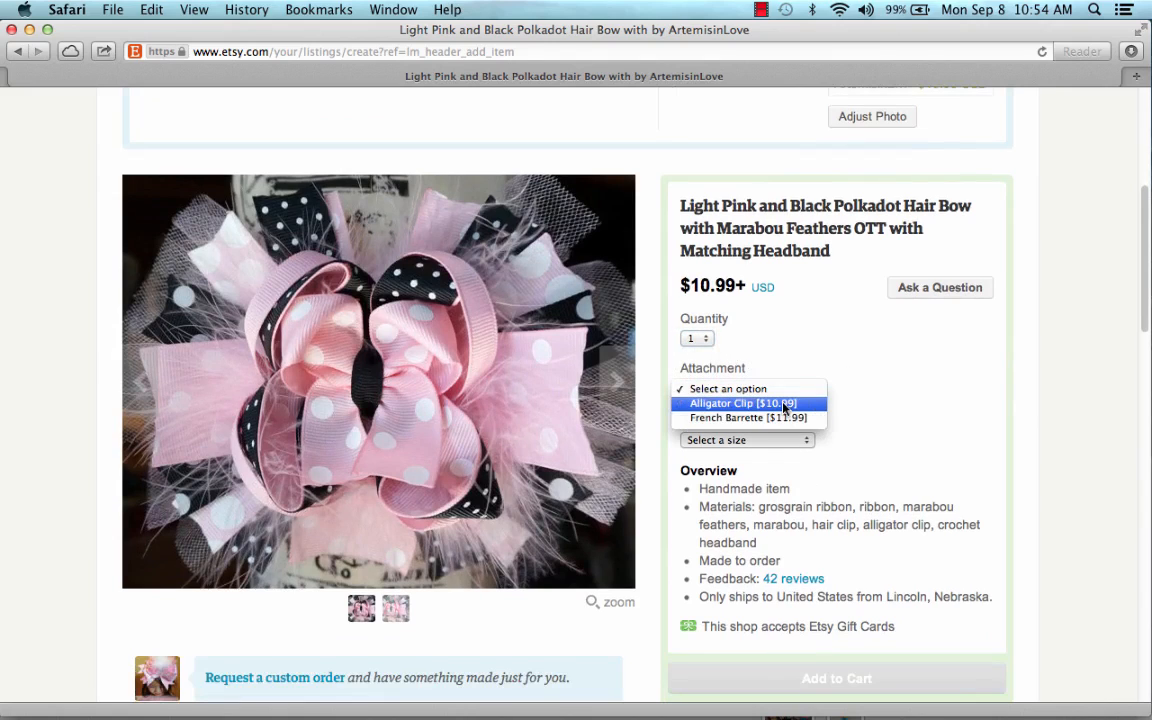
click(790, 417)
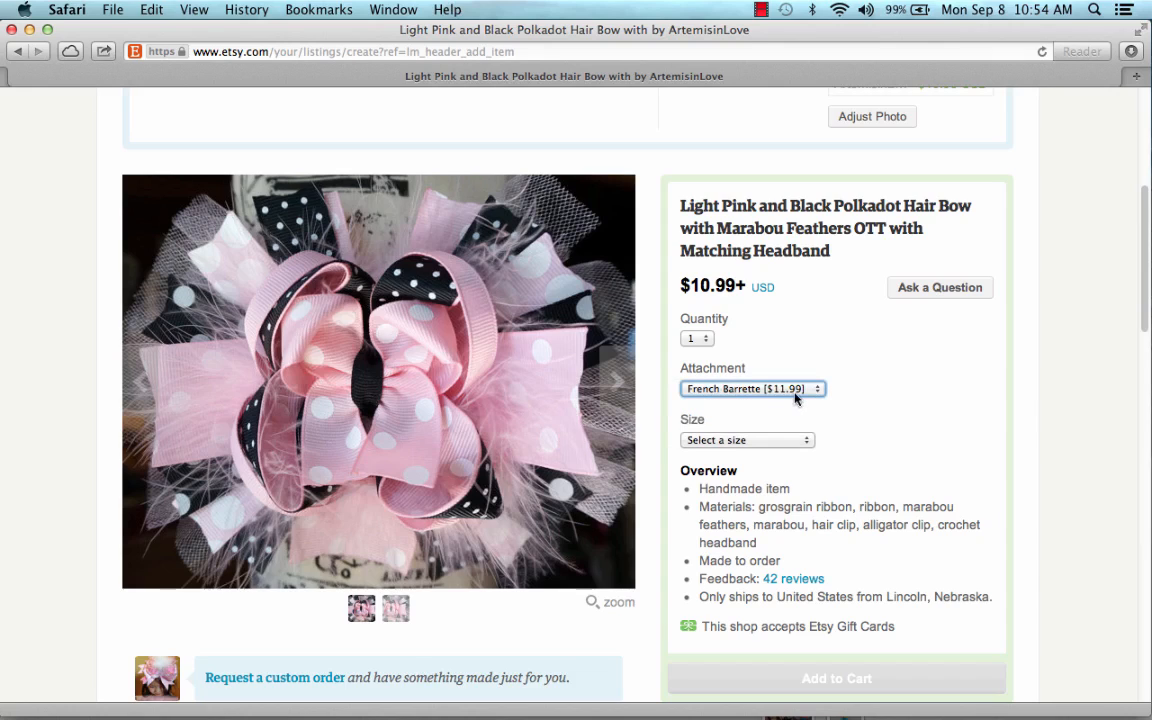
click(796, 391)
click(826, 412)
click(810, 388)
click(710, 350)
click(788, 388)
click(789, 387)
click(792, 389)
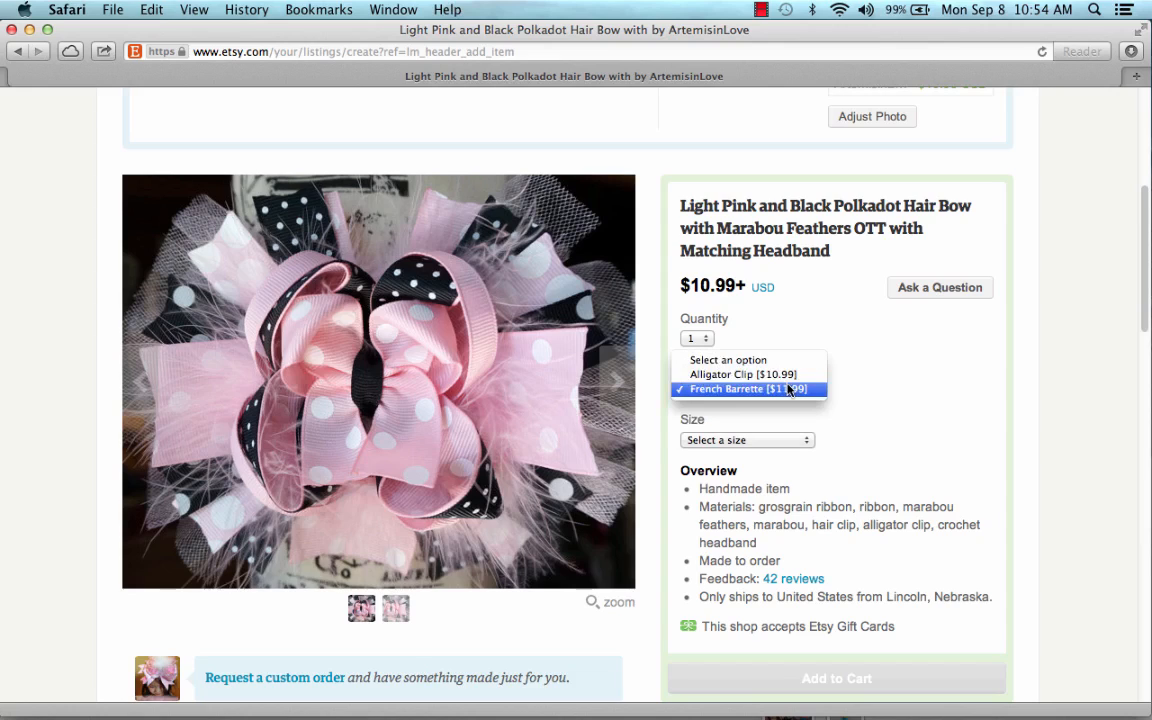
click(783, 361)
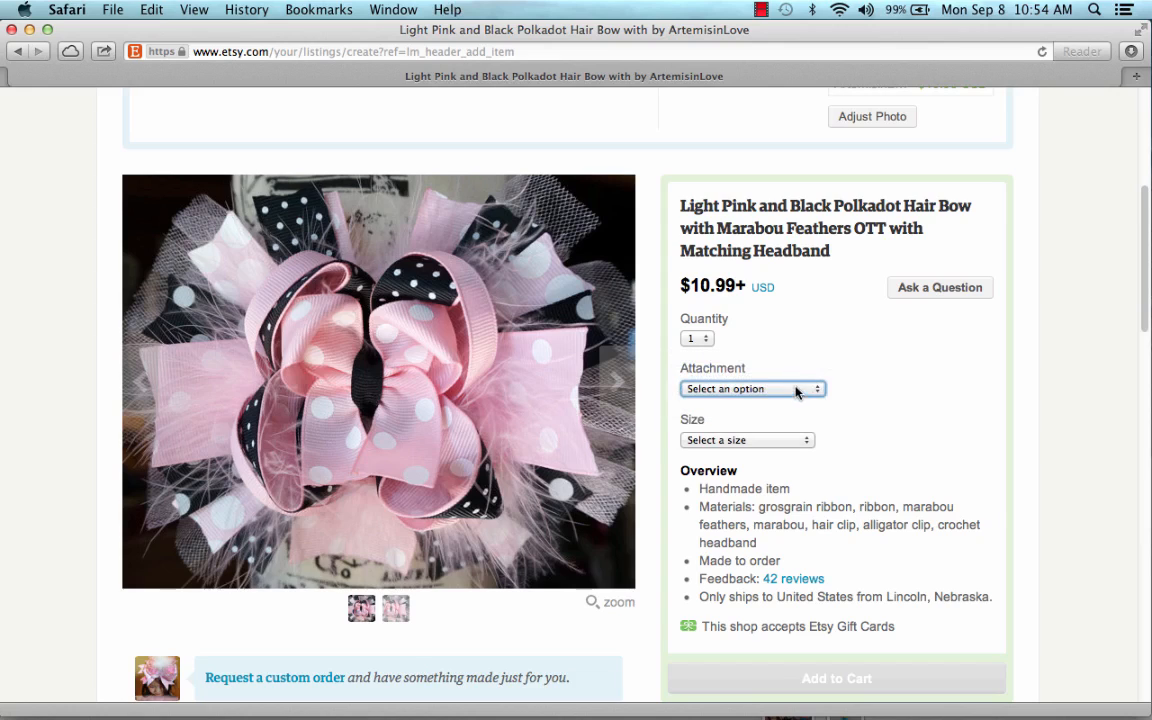
click(797, 390)
click(803, 390)
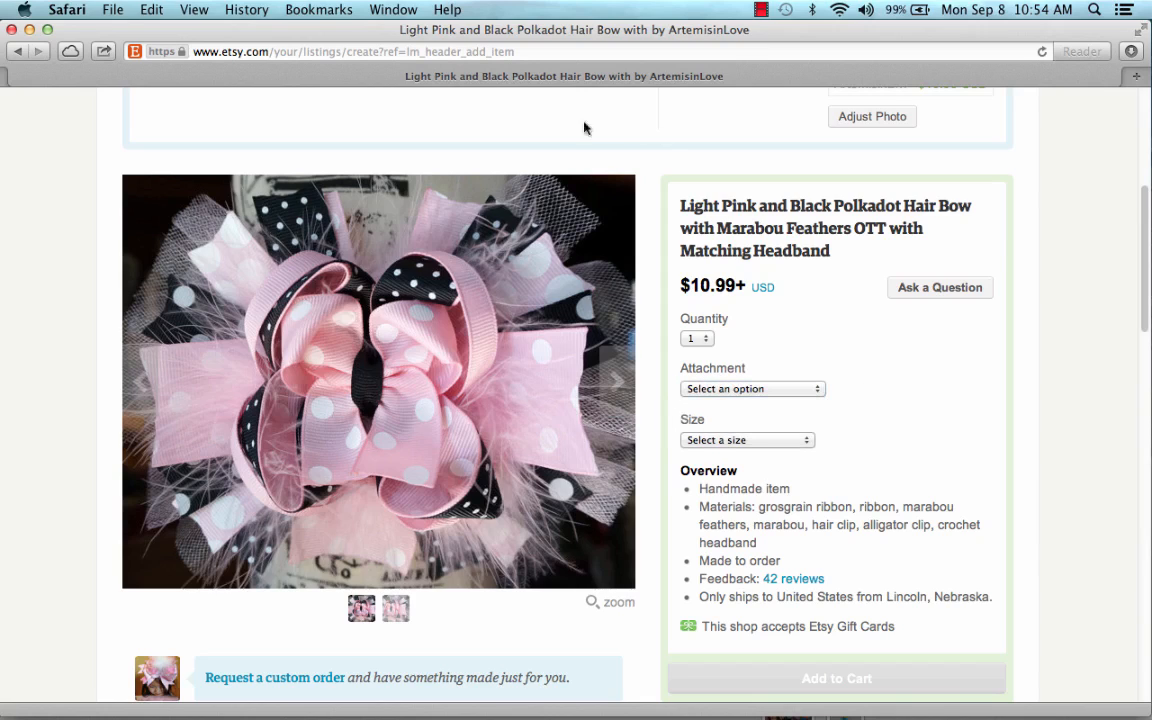
Check the preview's size choices and read through the item overview and description.
scroll(775, 419, down, 2)
click(777, 362)
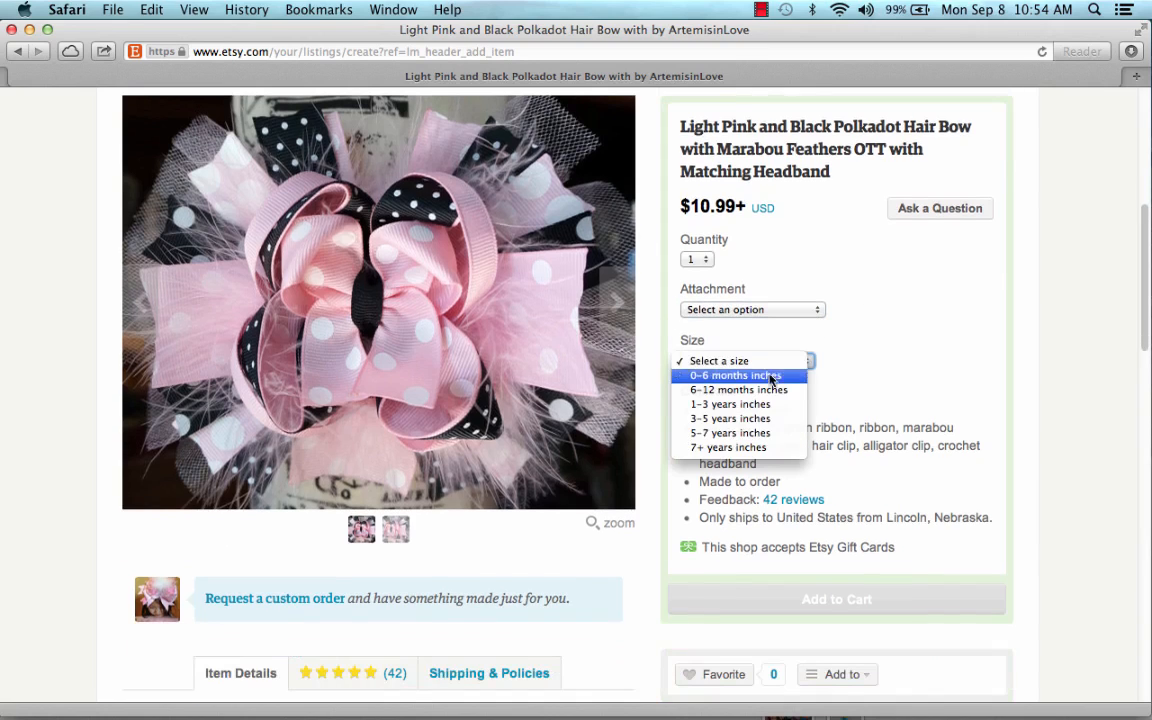
click(850, 388)
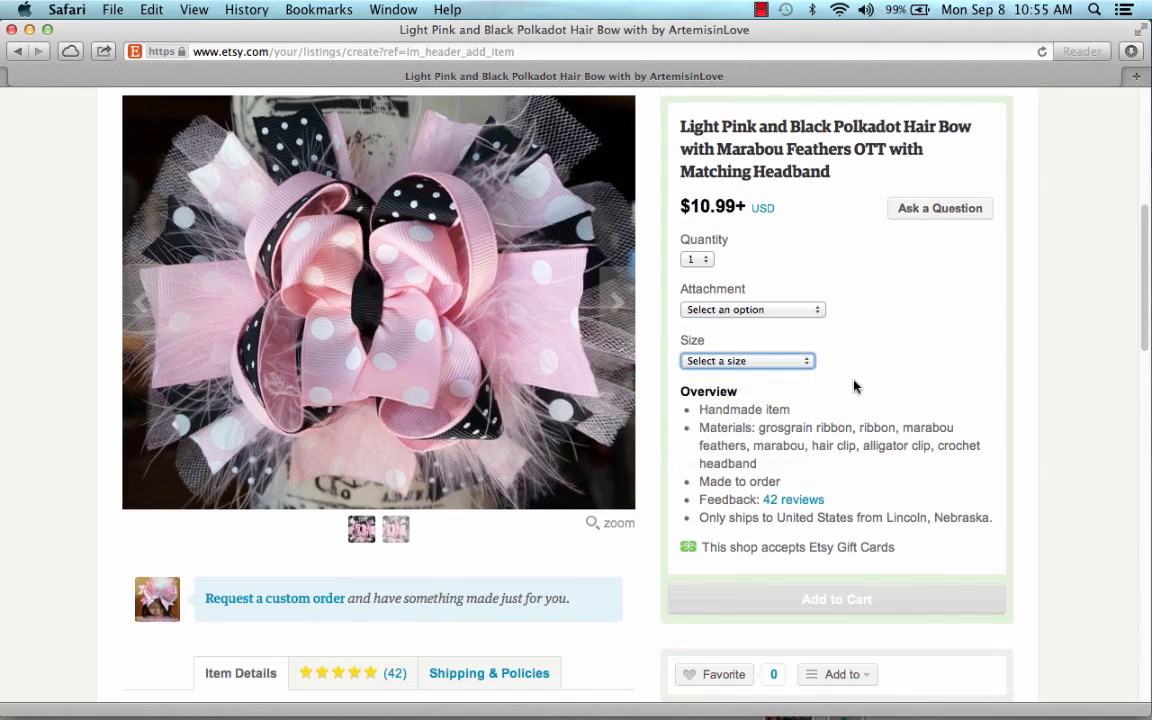
scroll(728, 408, down, 3)
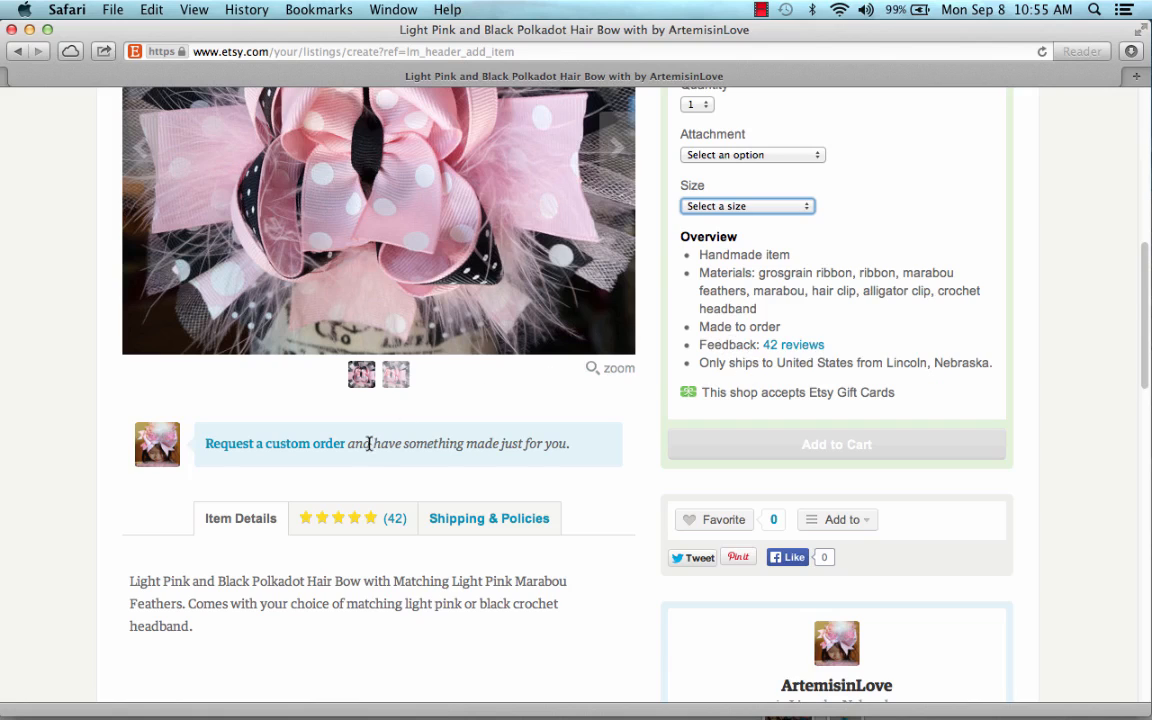
scroll(406, 437, down, 3)
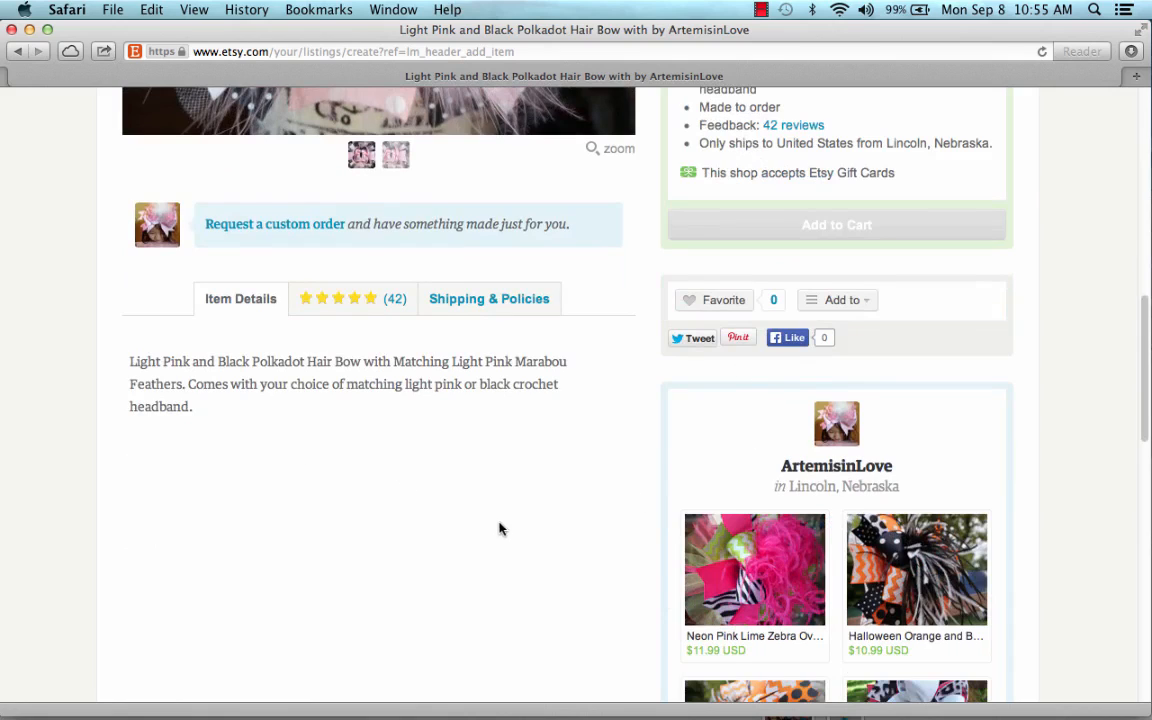
scroll(497, 530, up, 10)
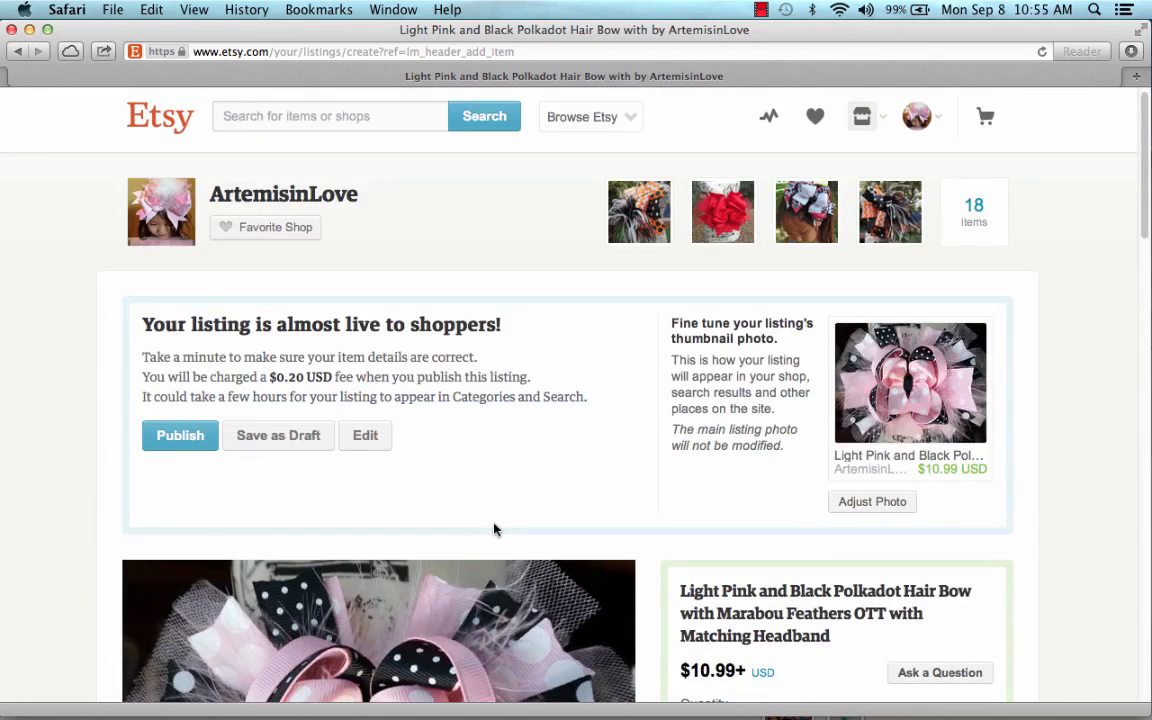
scroll(494, 530, down, 5)
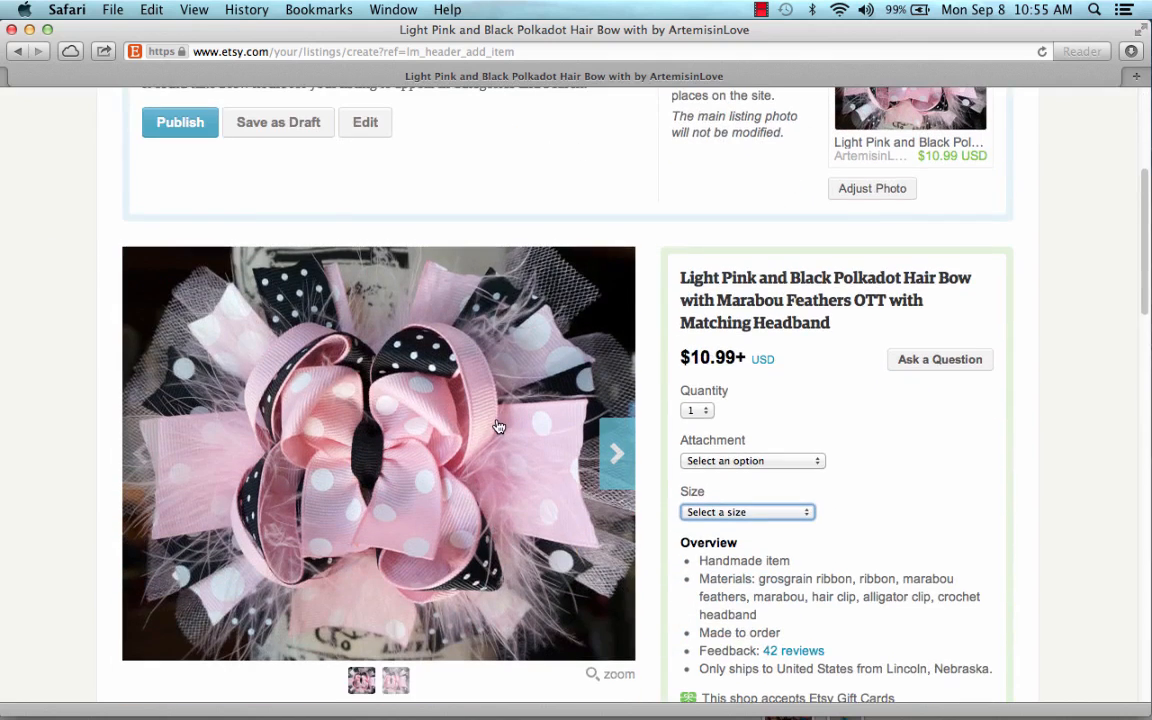
Publish the hair bow listing and look over its live page.
click(194, 128)
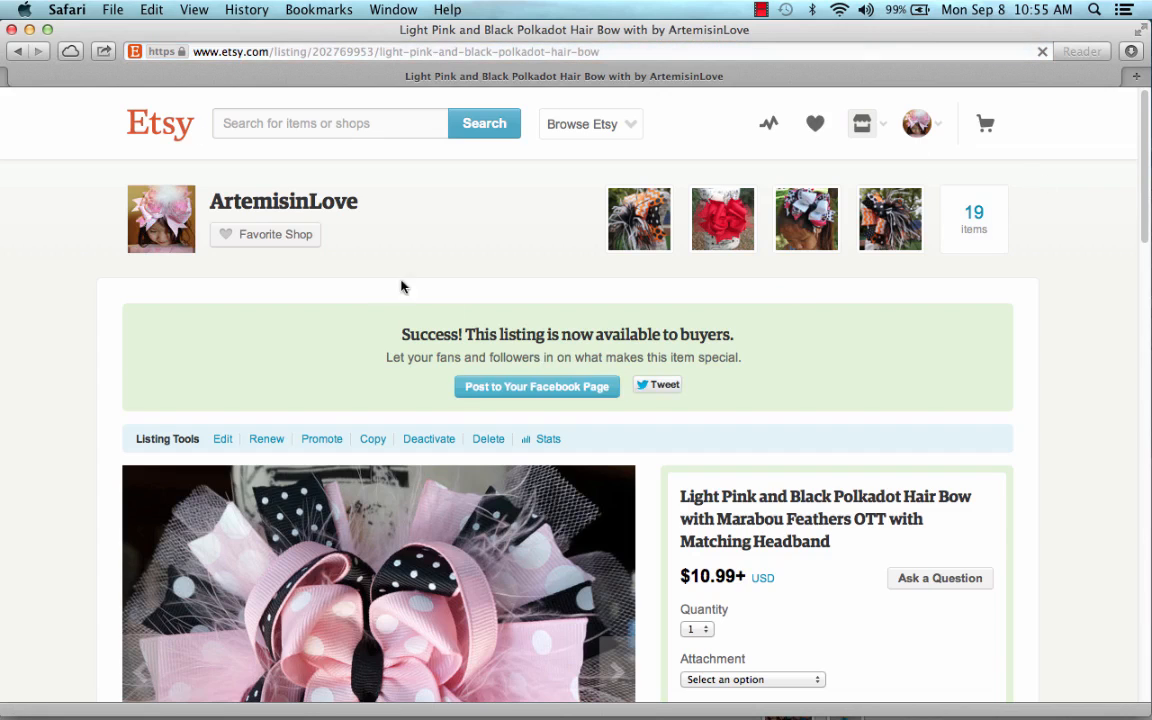
scroll(709, 372, down, 3)
scroll(709, 371, down, 5)
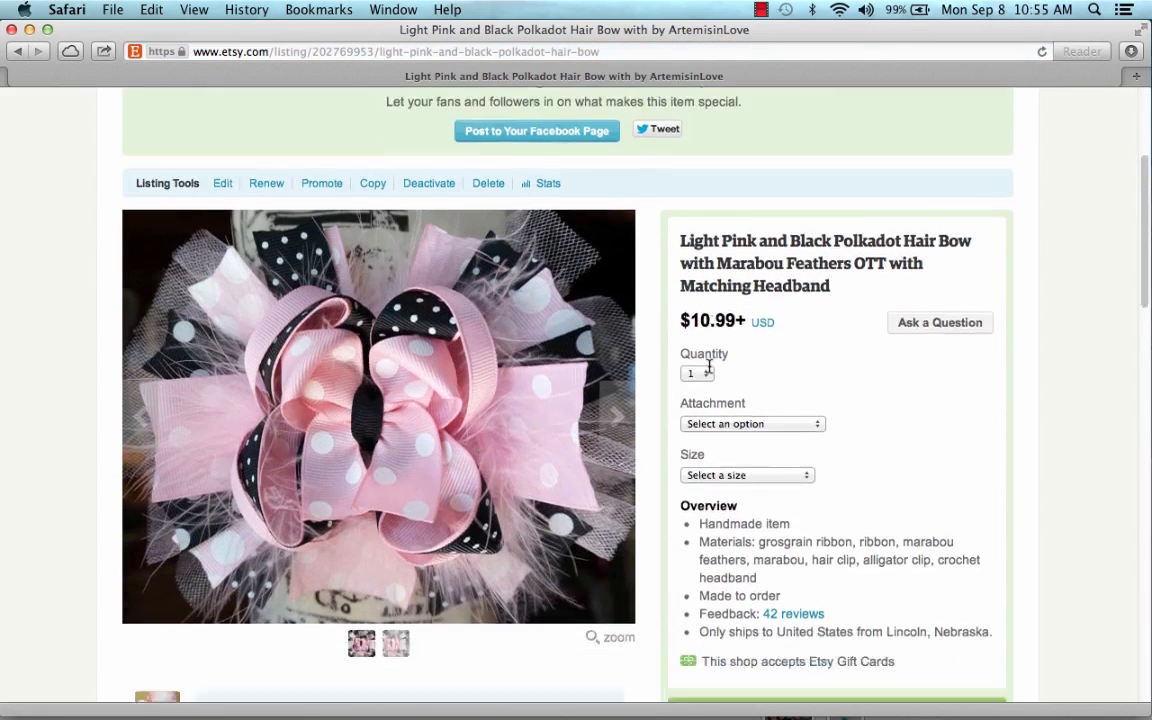
scroll(709, 371, up, 6)
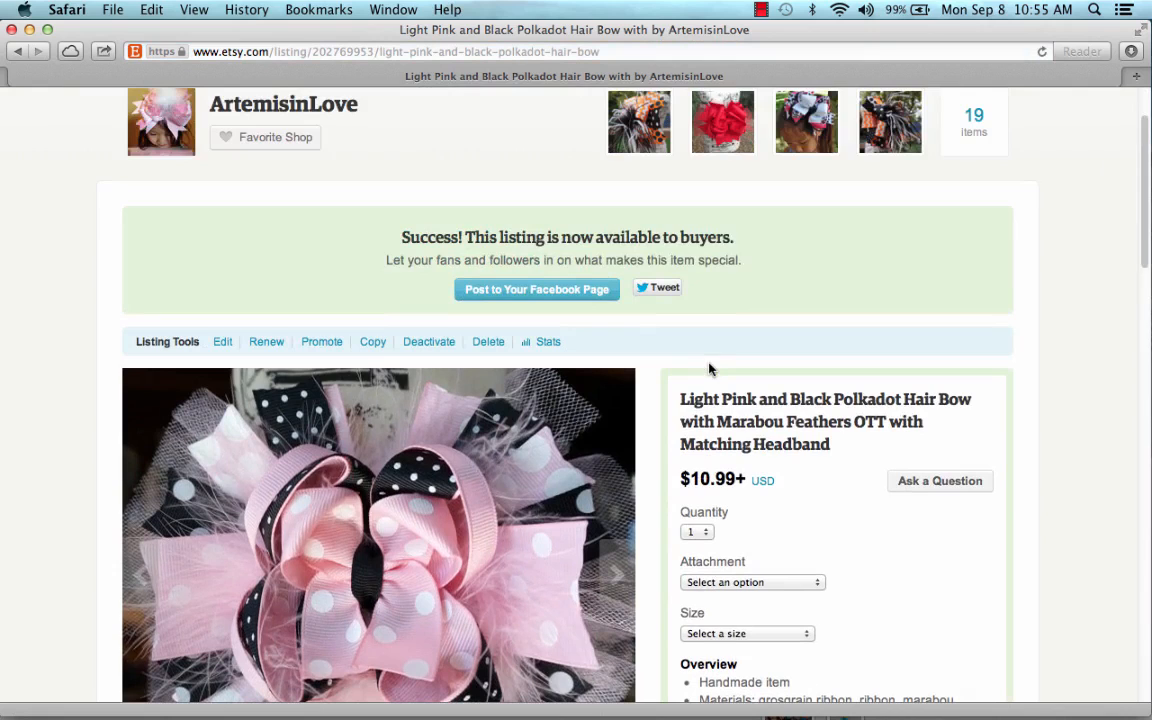
scroll(891, 428, down, 3)
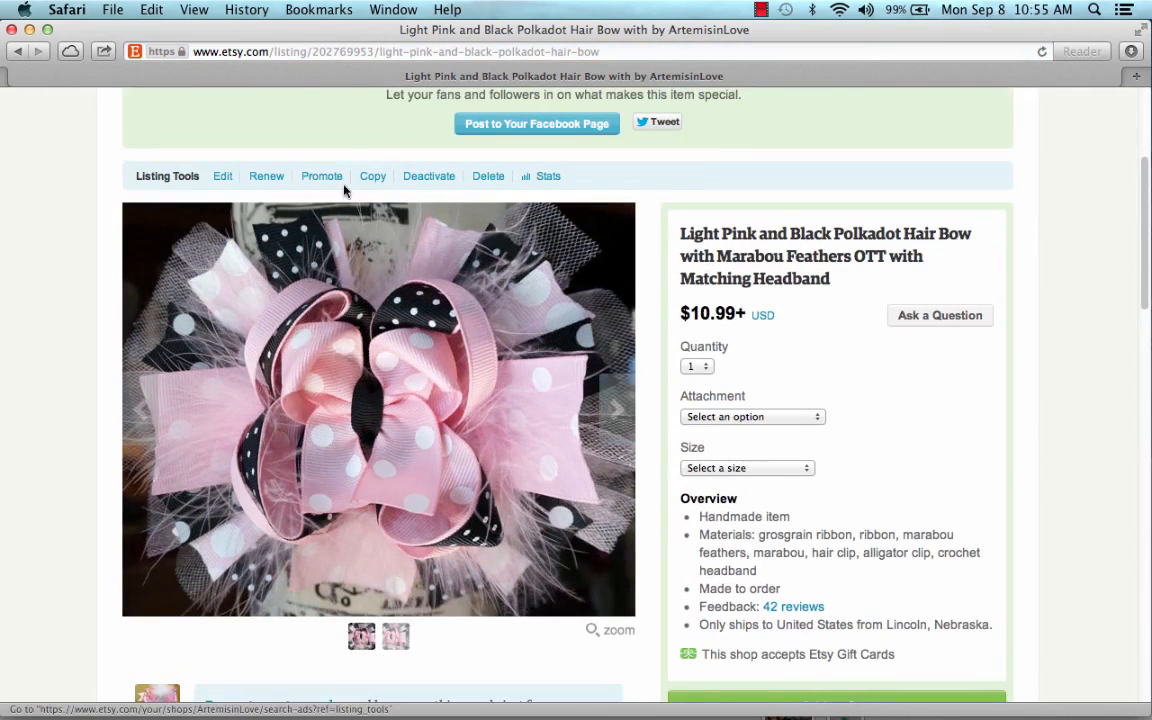
Edit the published listing, removing the separate prices for the attachment options and setting one overall price of 9.99 USD.
click(222, 178)
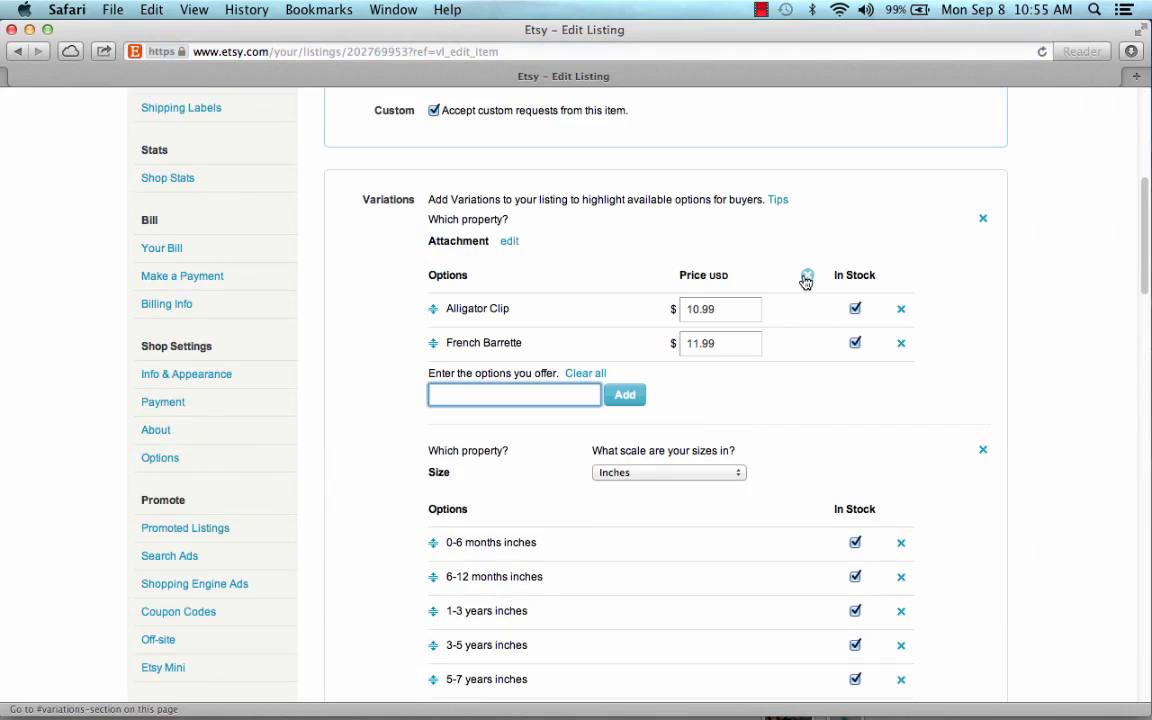
click(807, 276)
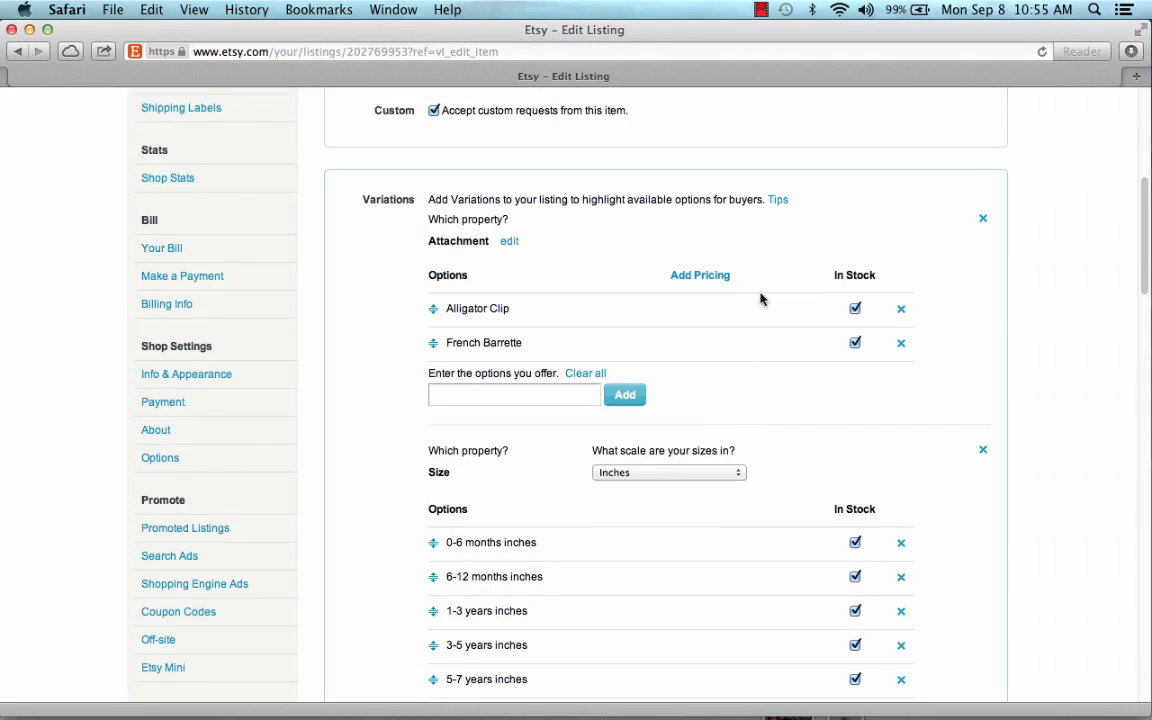
scroll(558, 357, down, 20)
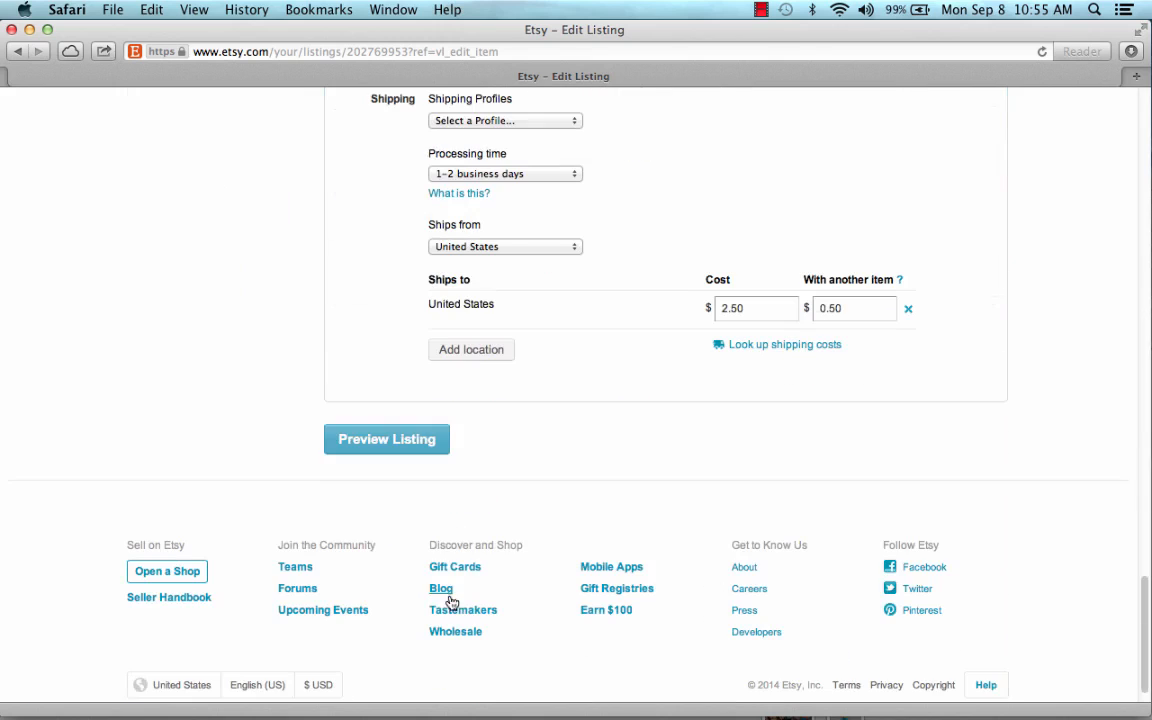
scroll(445, 442, up, 8)
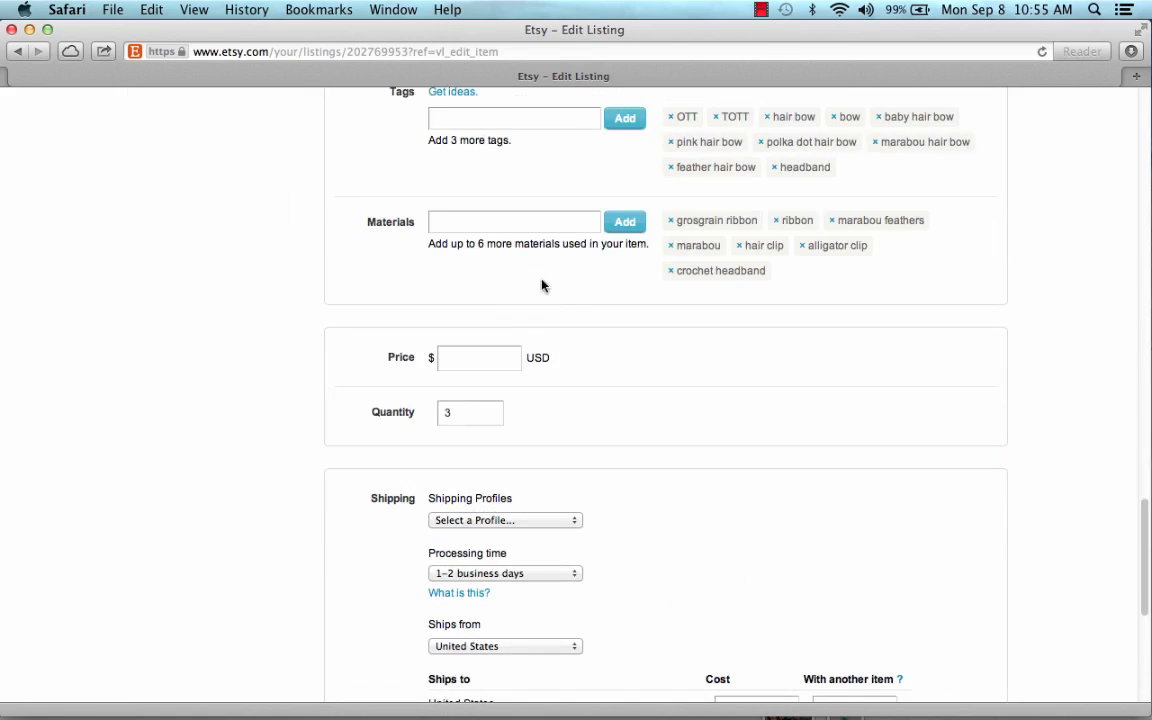
click(471, 357)
text(9.99)
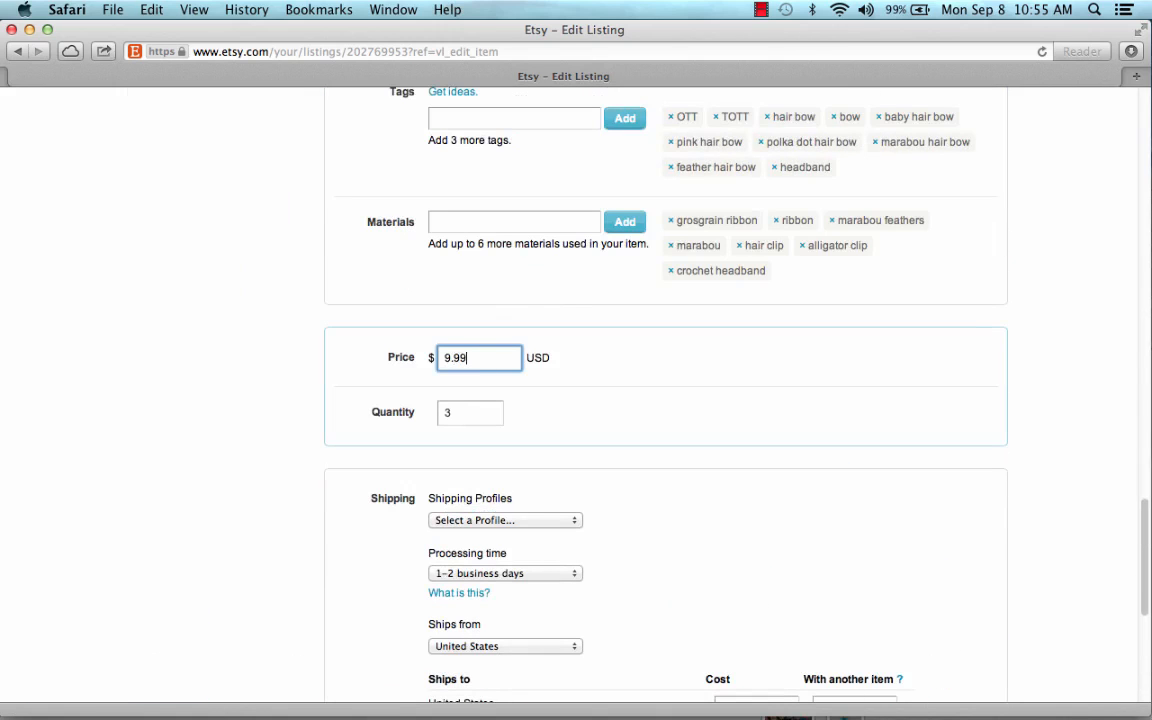
Preview the edited listing to review the changes.
scroll(470, 478, down, 9)
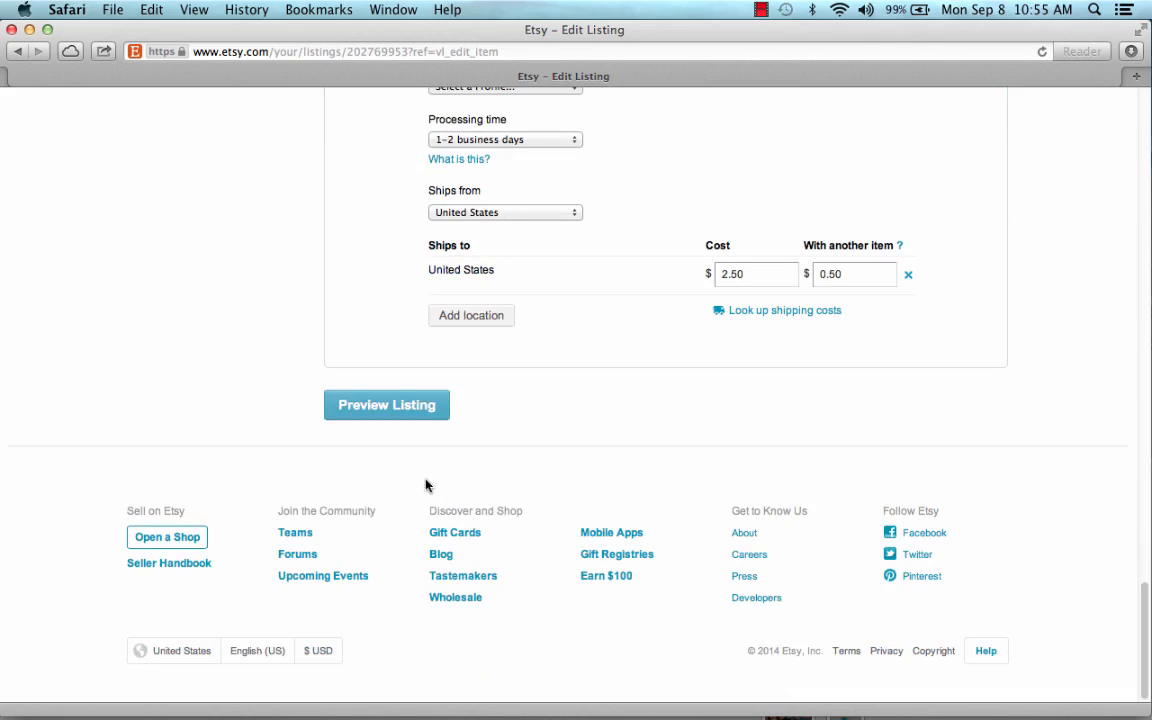
click(417, 410)
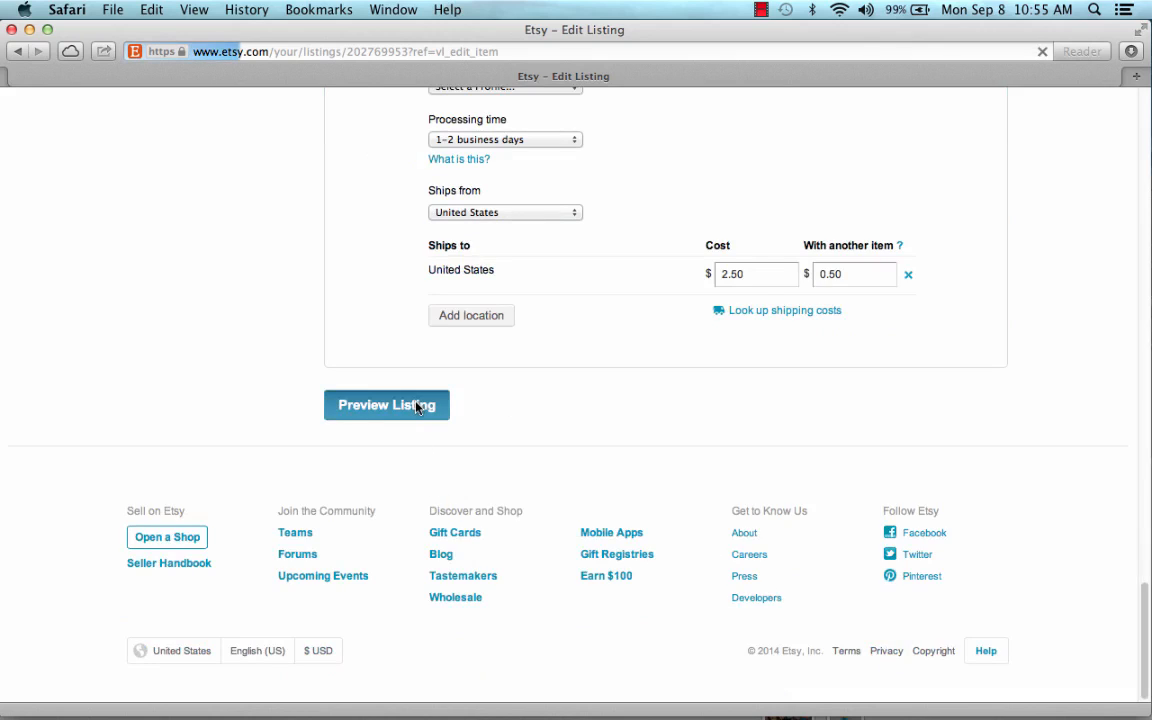
scroll(405, 416, down, 2)
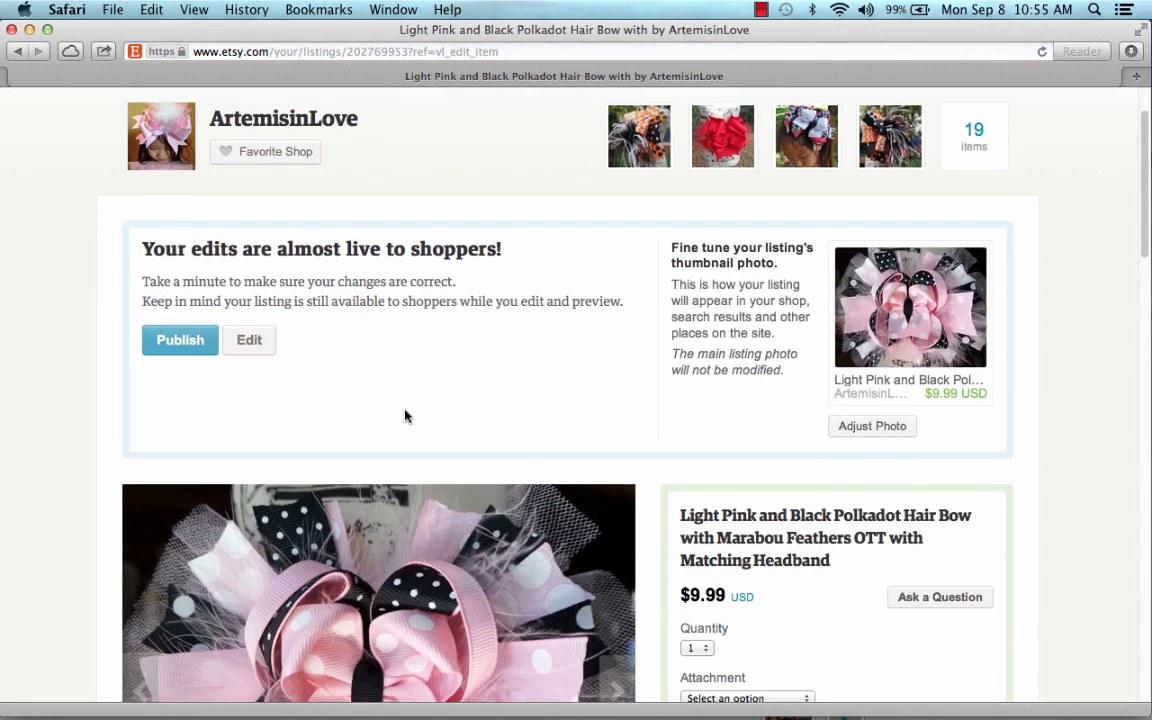
Publish the edited hair bow listing and look over its live page, including the listing tools, overview and item details.
click(180, 345)
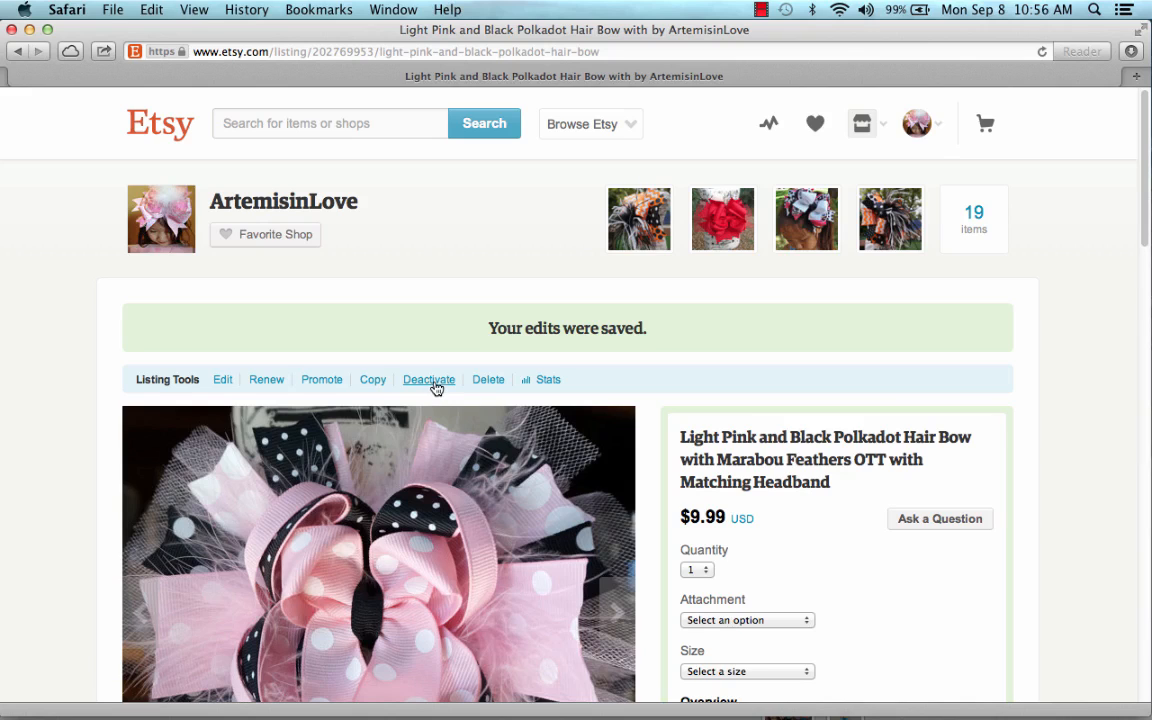
scroll(437, 389, down, 4)
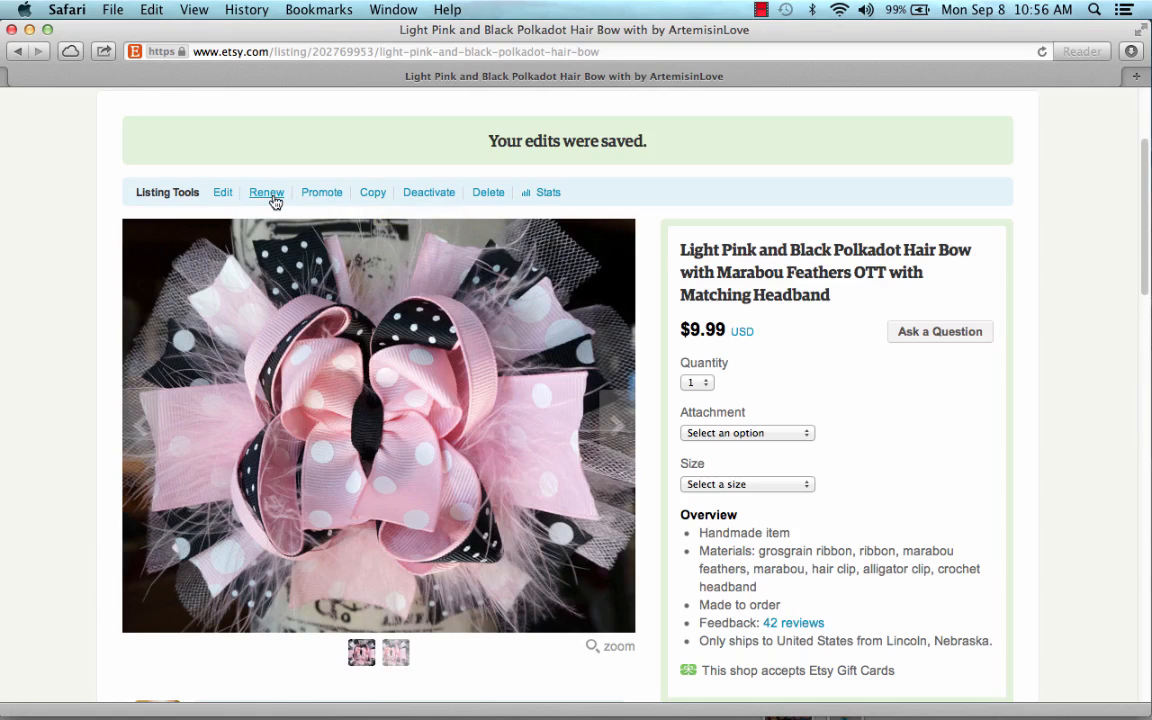
scroll(1088, 397, up, 4)
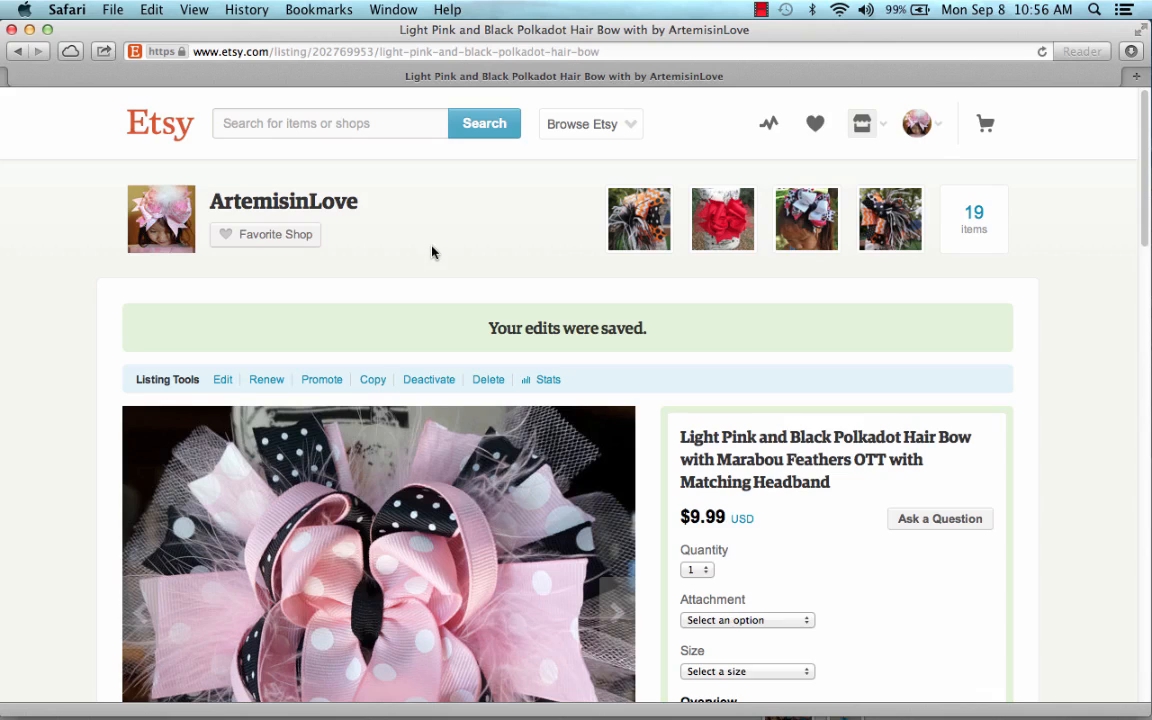
scroll(432, 252, down, 3)
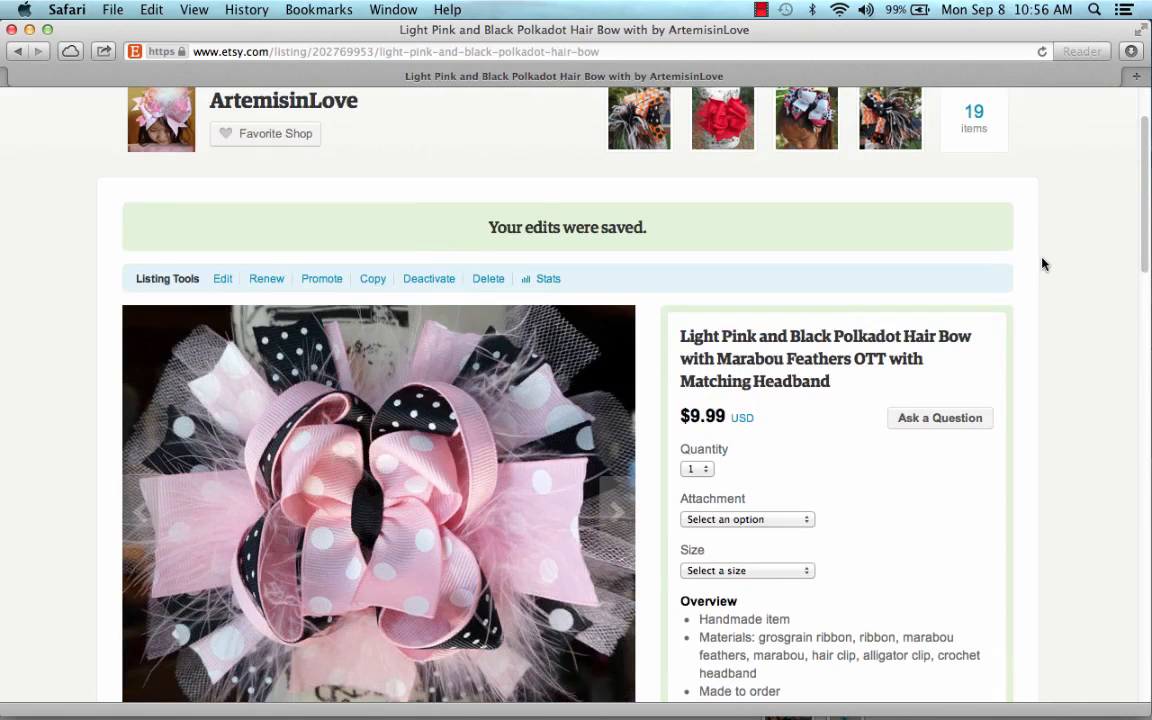
scroll(1042, 264, down, 10)
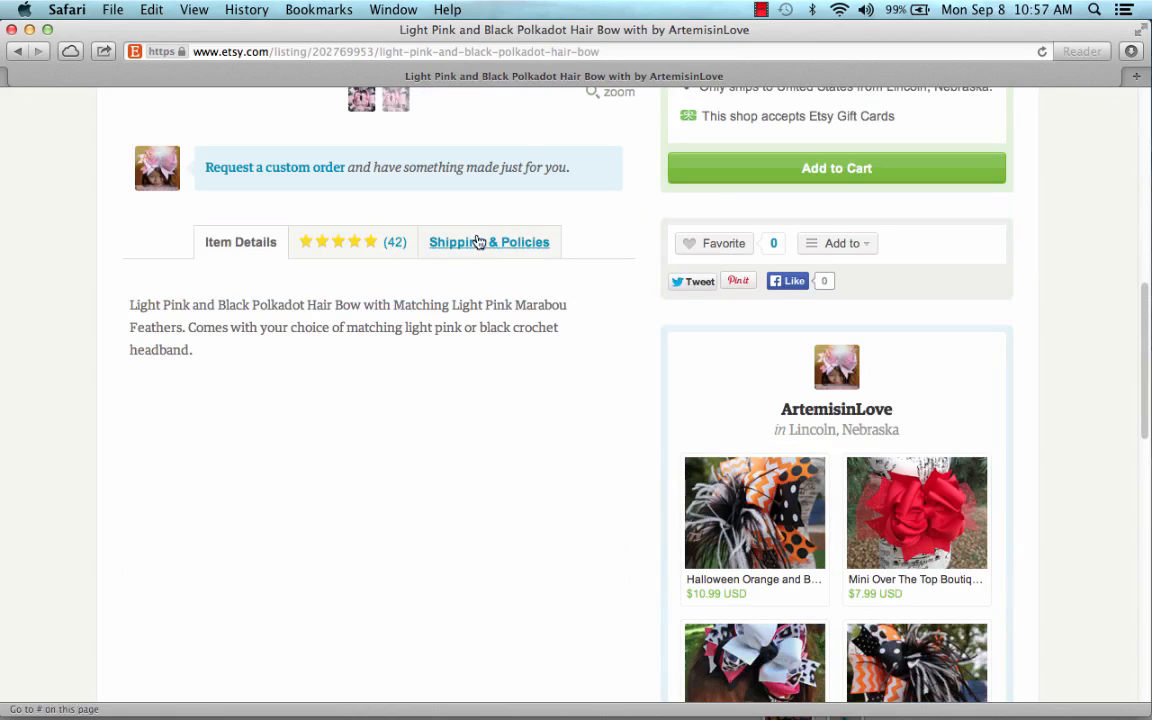
scroll(436, 368, up, 10)
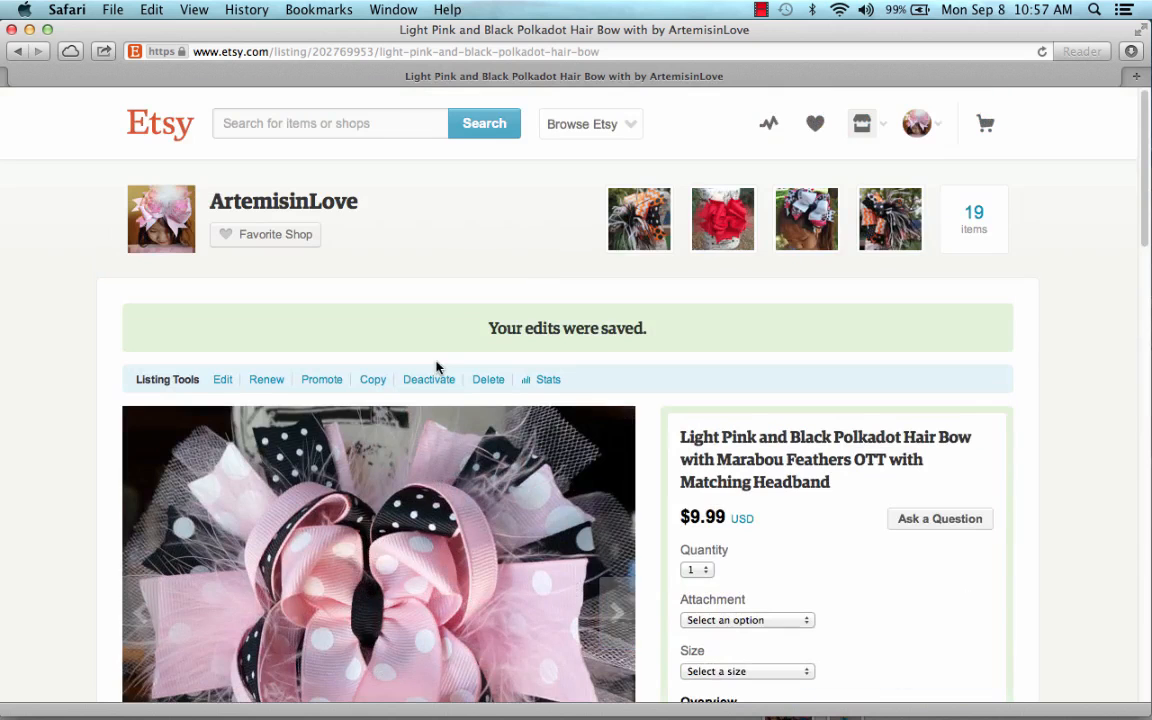
scroll(943, 410, down, 4)
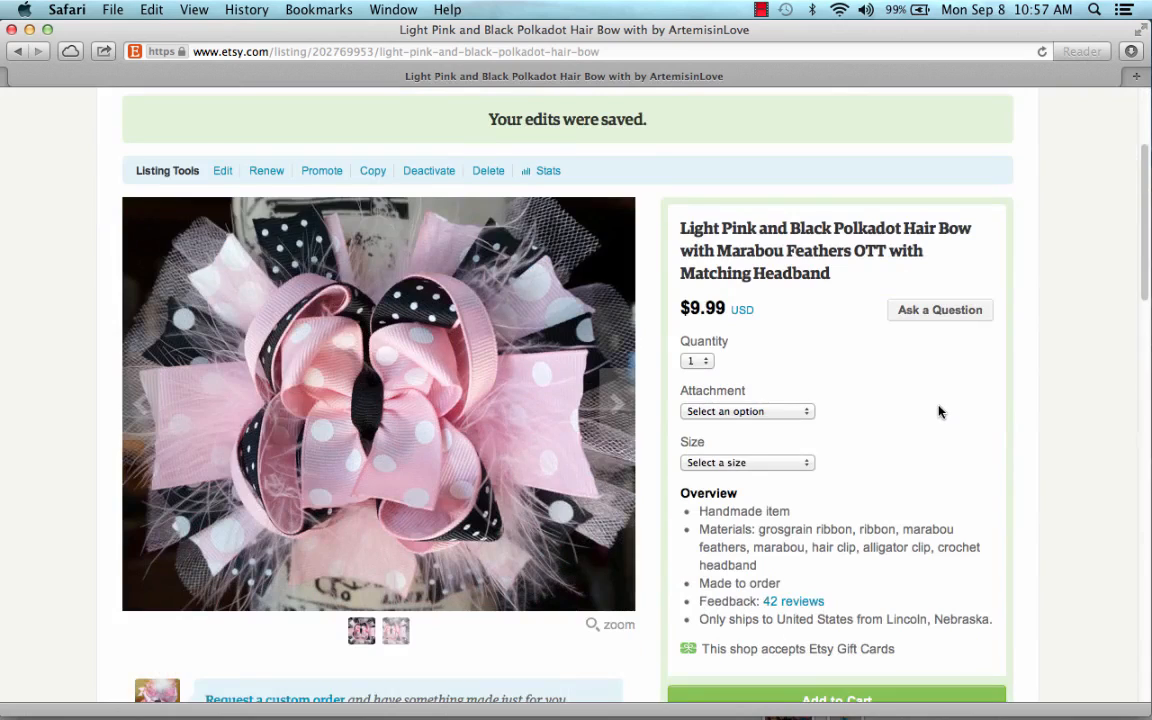
View the ArtemisinLove shop page and look through its featured items and the most recent listings.
scroll(938, 411, up, 4)
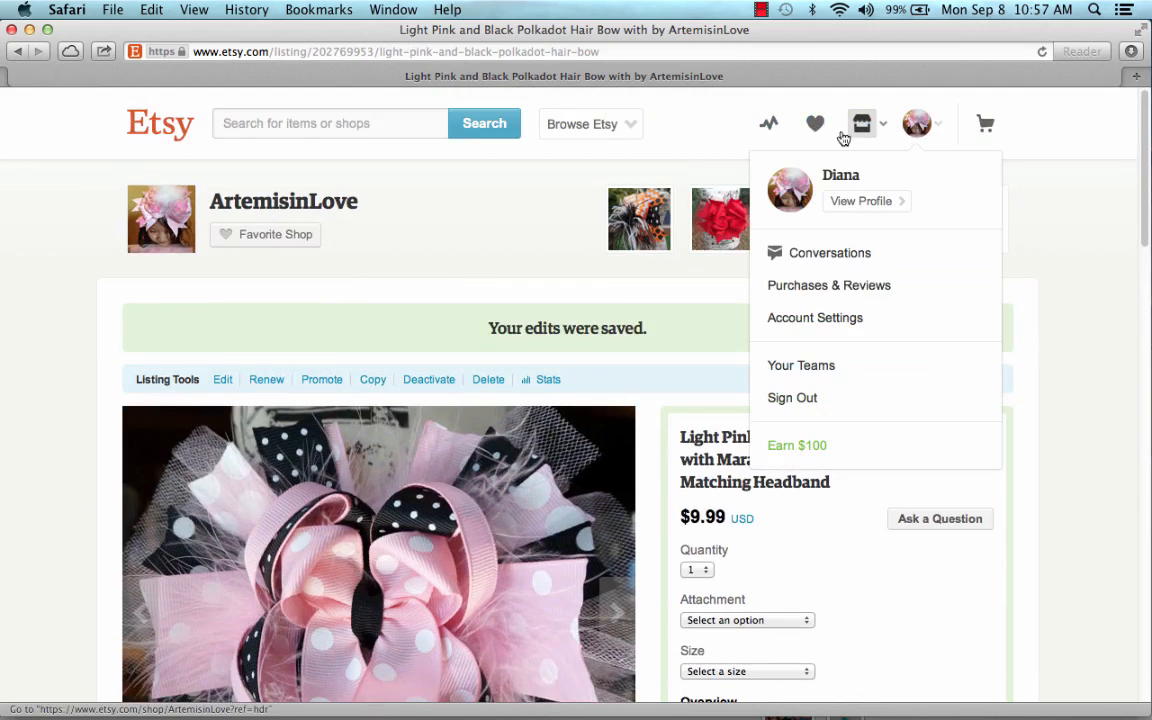
mouse_move(856, 128)
click(798, 202)
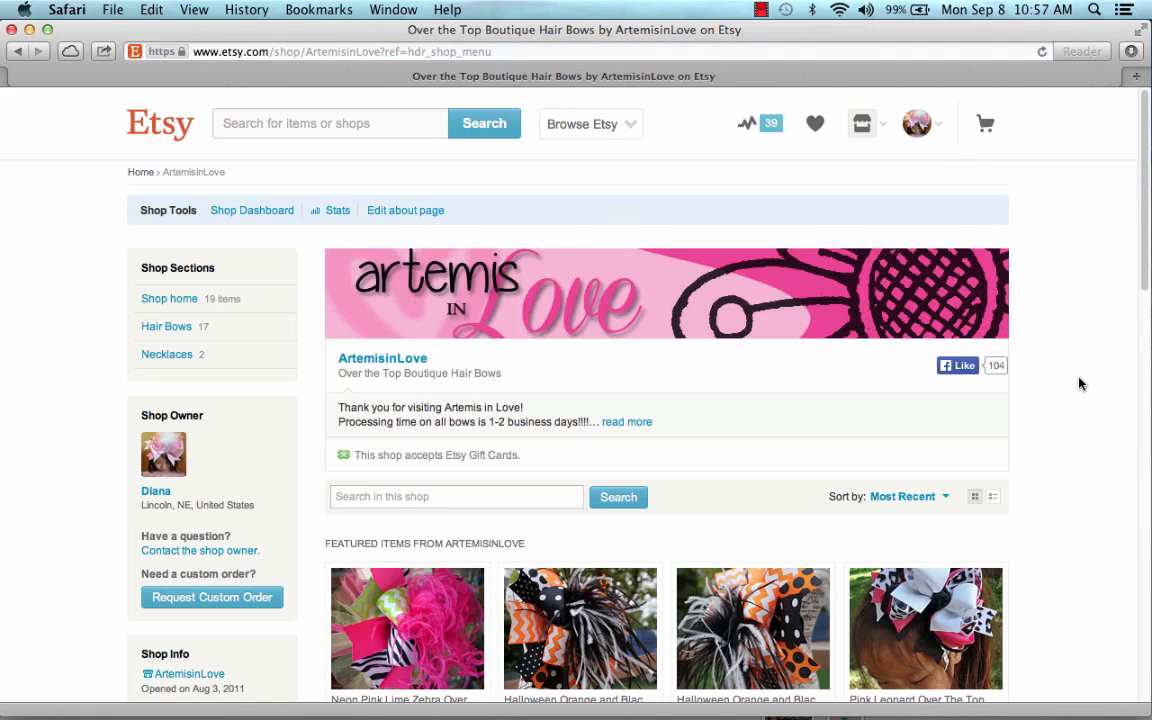
scroll(645, 195, down, 4)
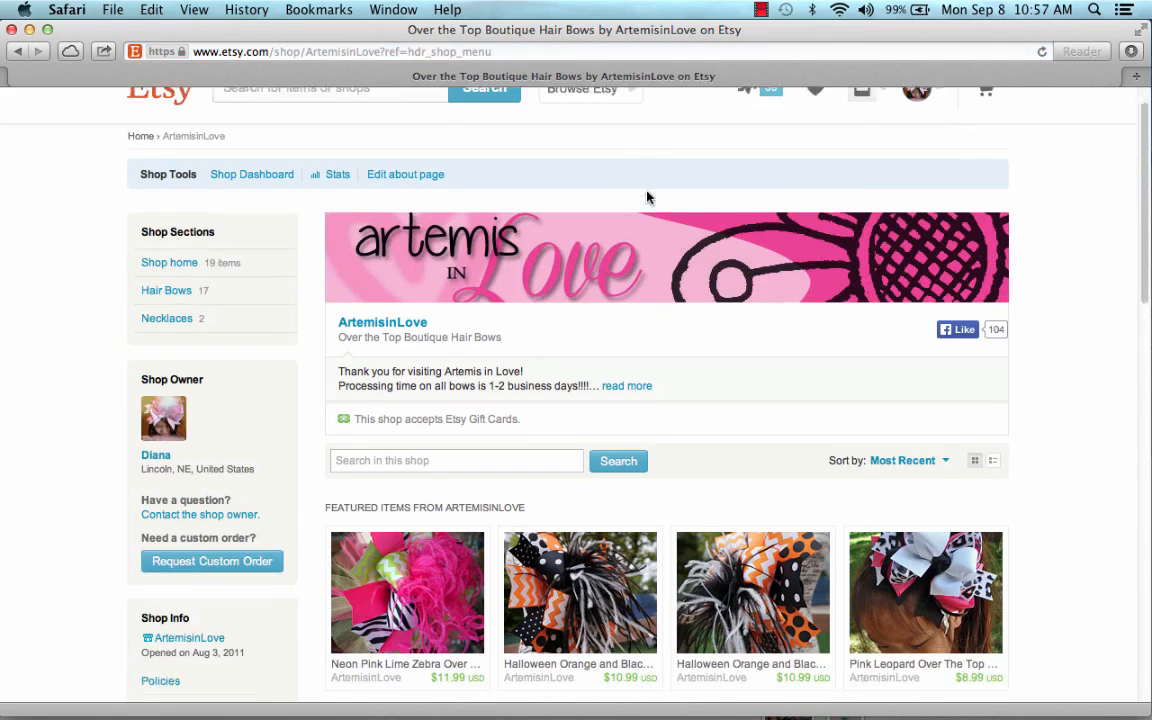
scroll(646, 196, down, 5)
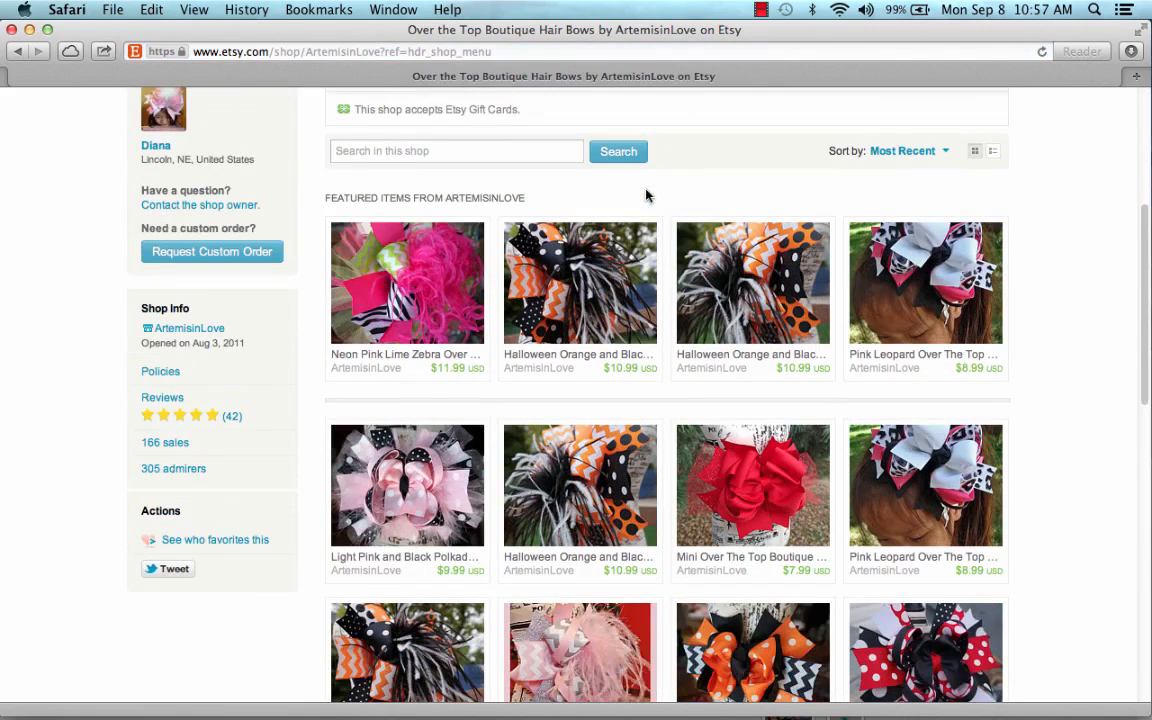
scroll(646, 196, down, 9)
scroll(646, 196, up, 9)
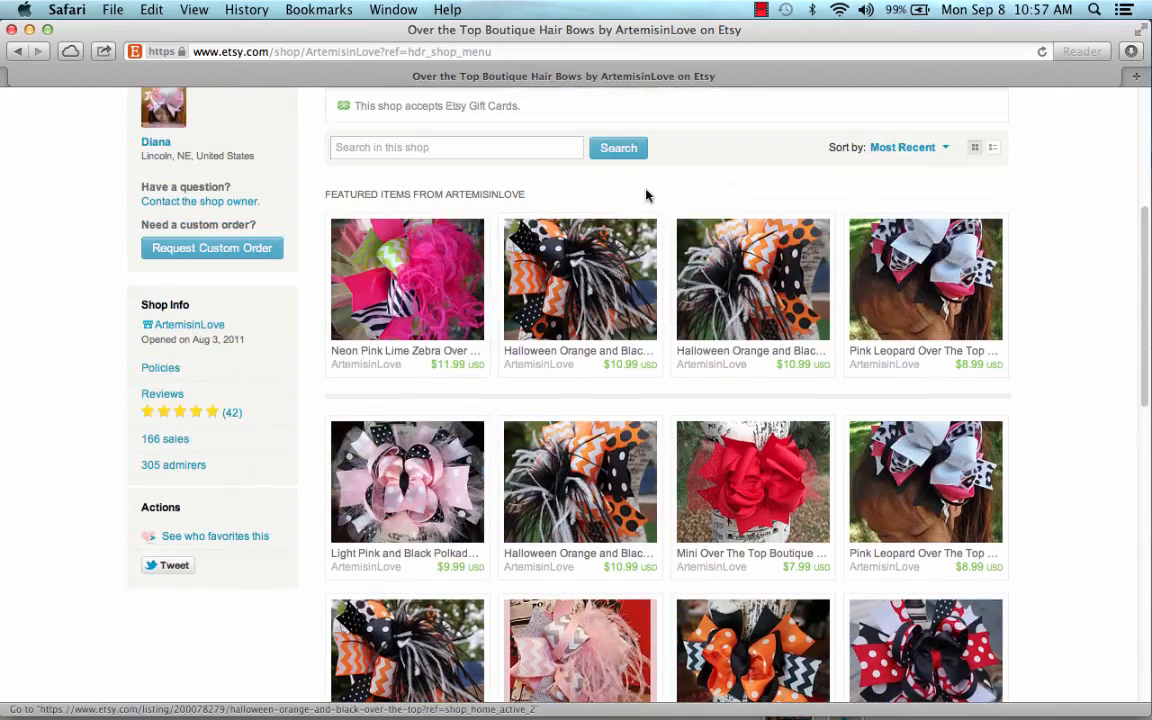
scroll(646, 196, up, 8)
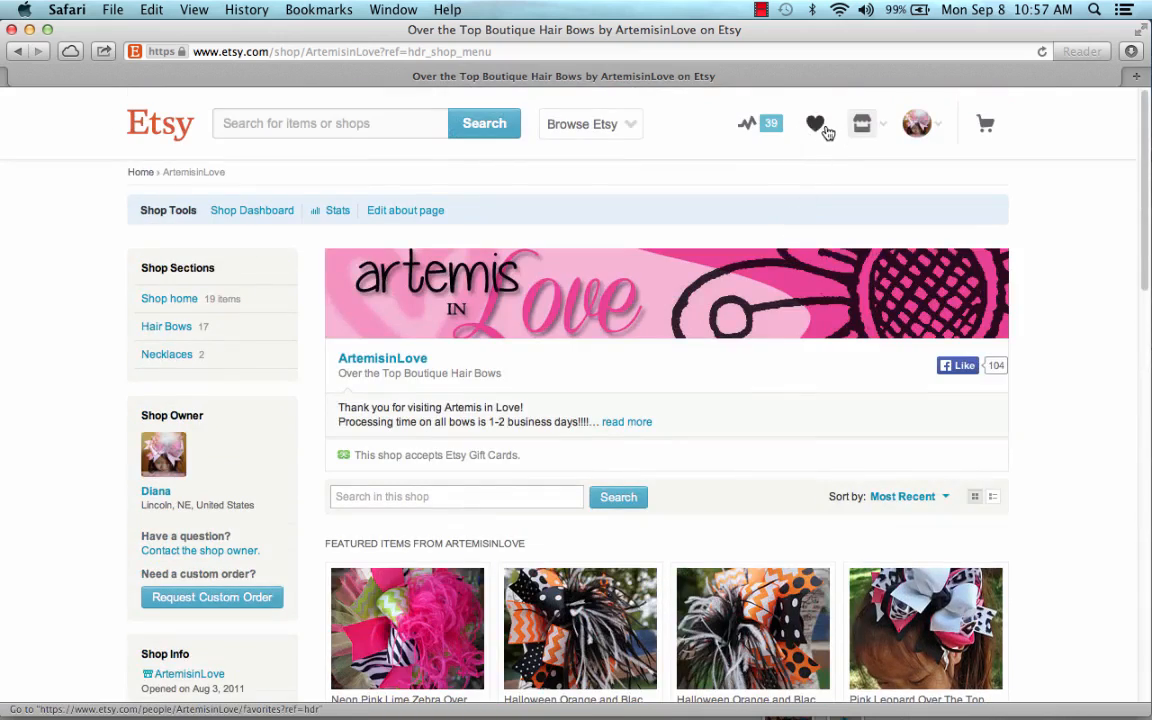
scroll(706, 360, down, 9)
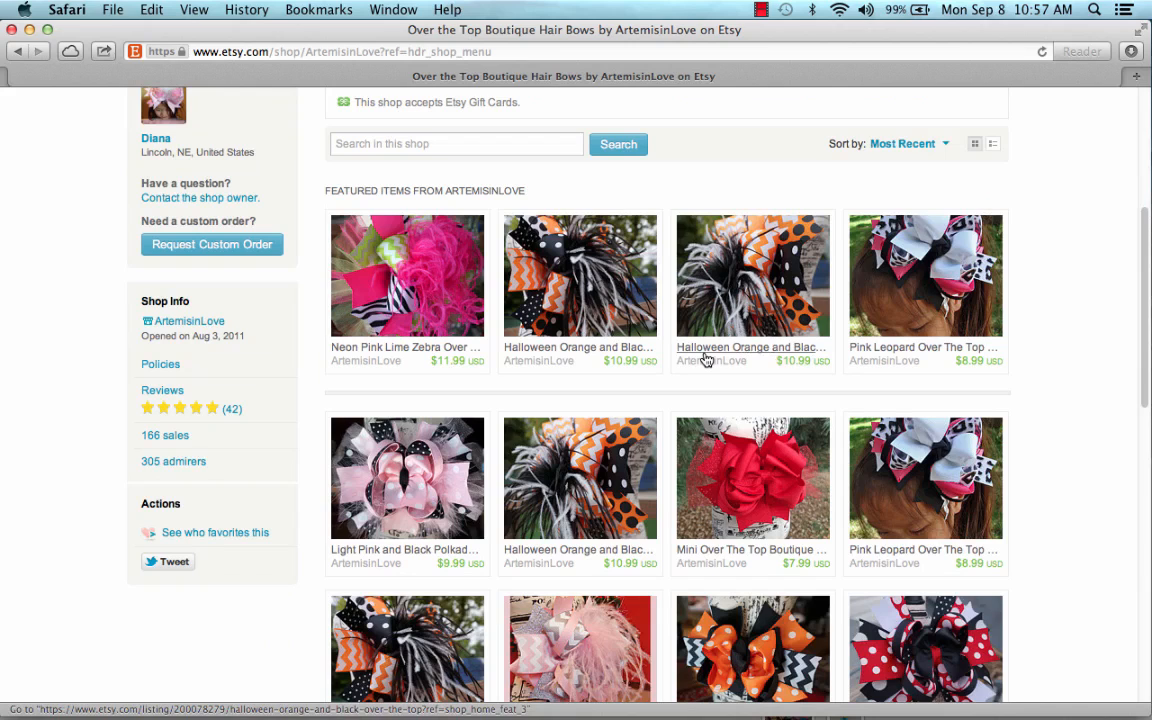
scroll(706, 360, up, 9)
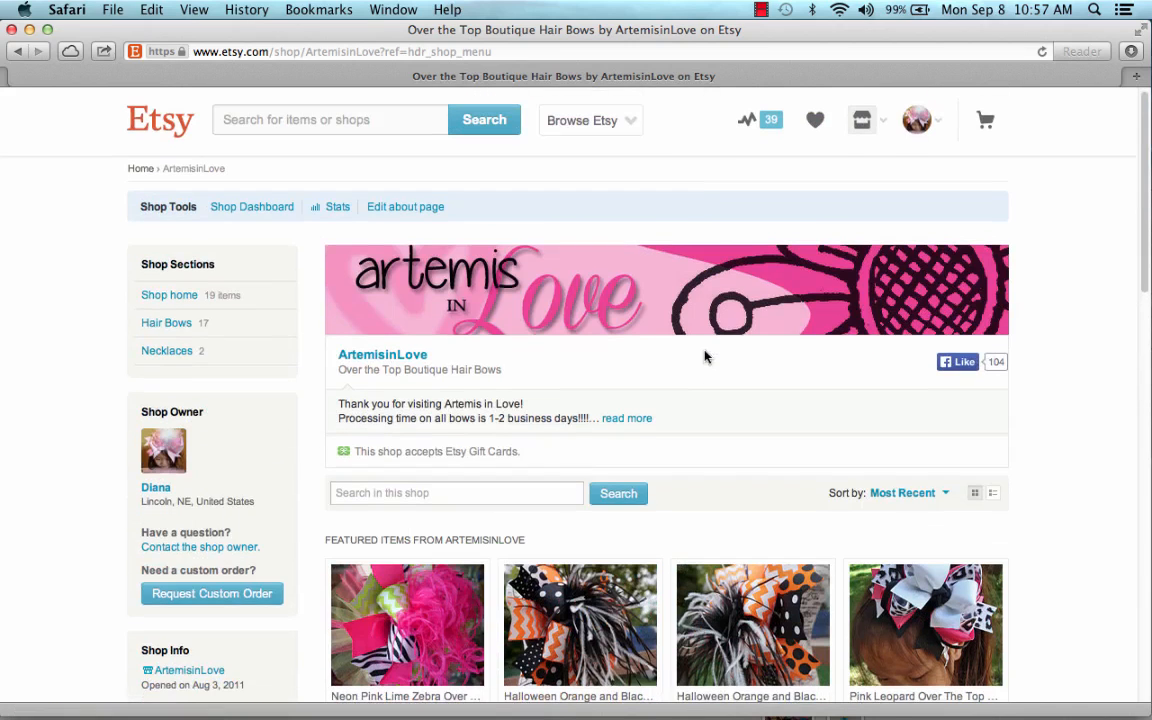
In the shop's item listings, feature the Light Pink and Black Polkadot Hair Bow and unfeature the Pink Leopard Over The Top bow.
click(862, 120)
click(766, 280)
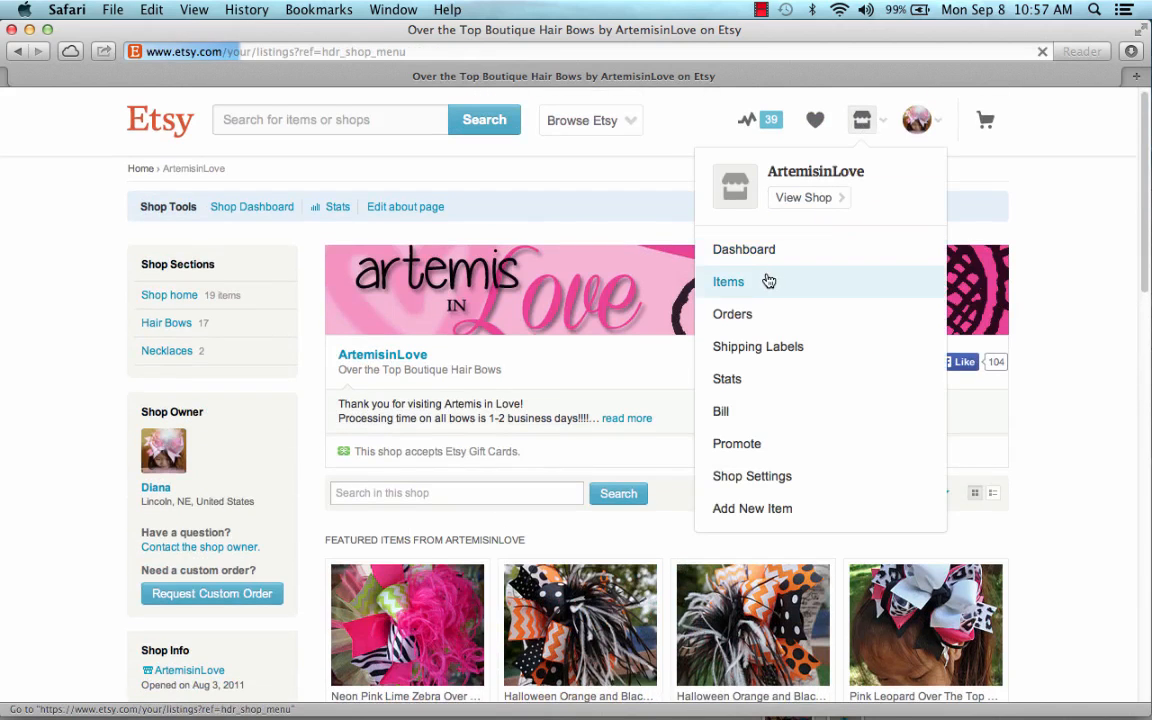
scroll(700, 288, down, 4)
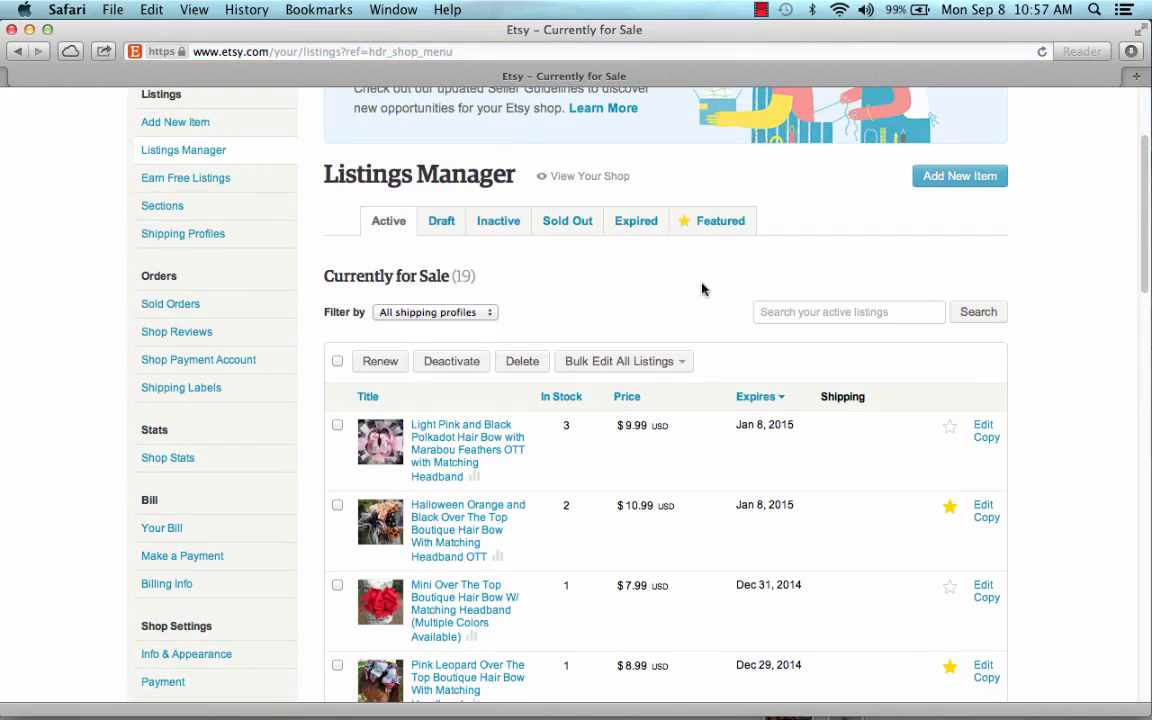
scroll(701, 285, down, 4)
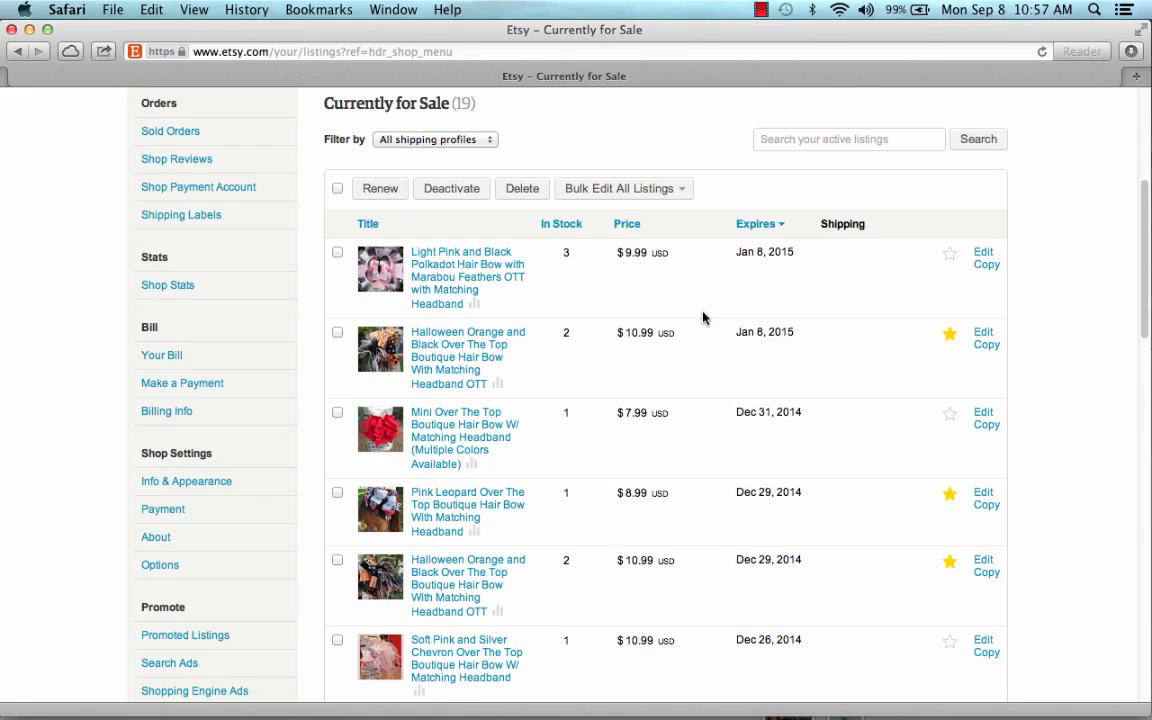
click(947, 253)
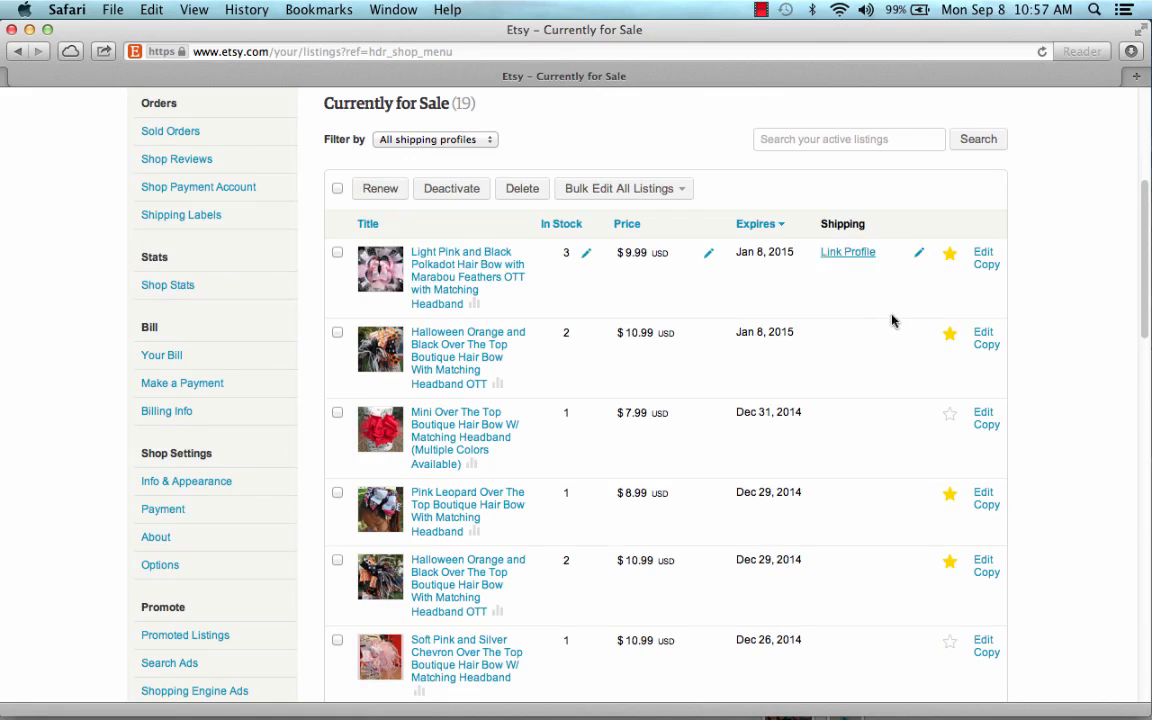
click(951, 343)
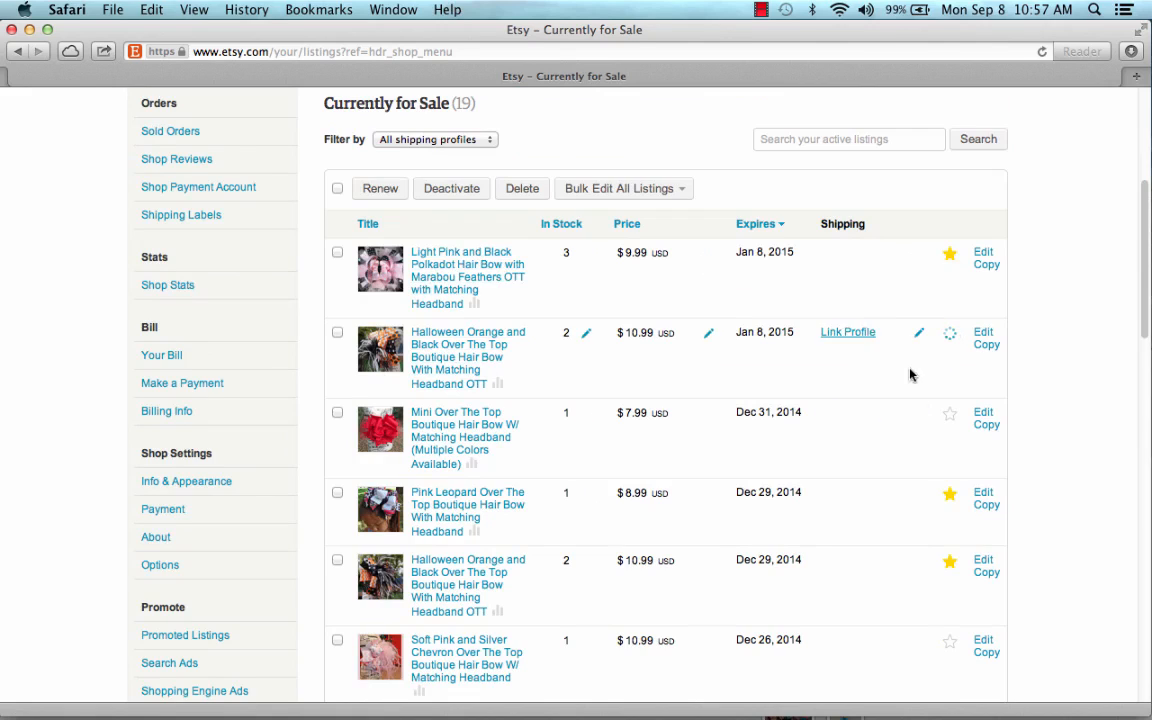
click(950, 497)
scroll(930, 459, down, 10)
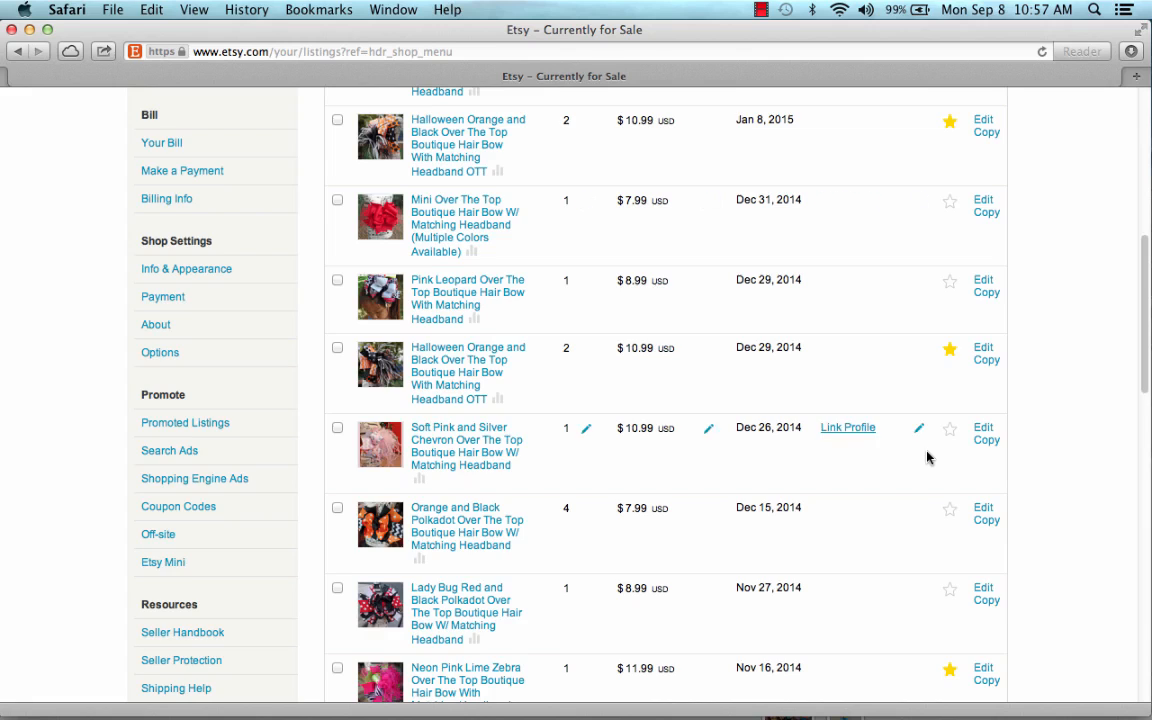
scroll(926, 457, up, 15)
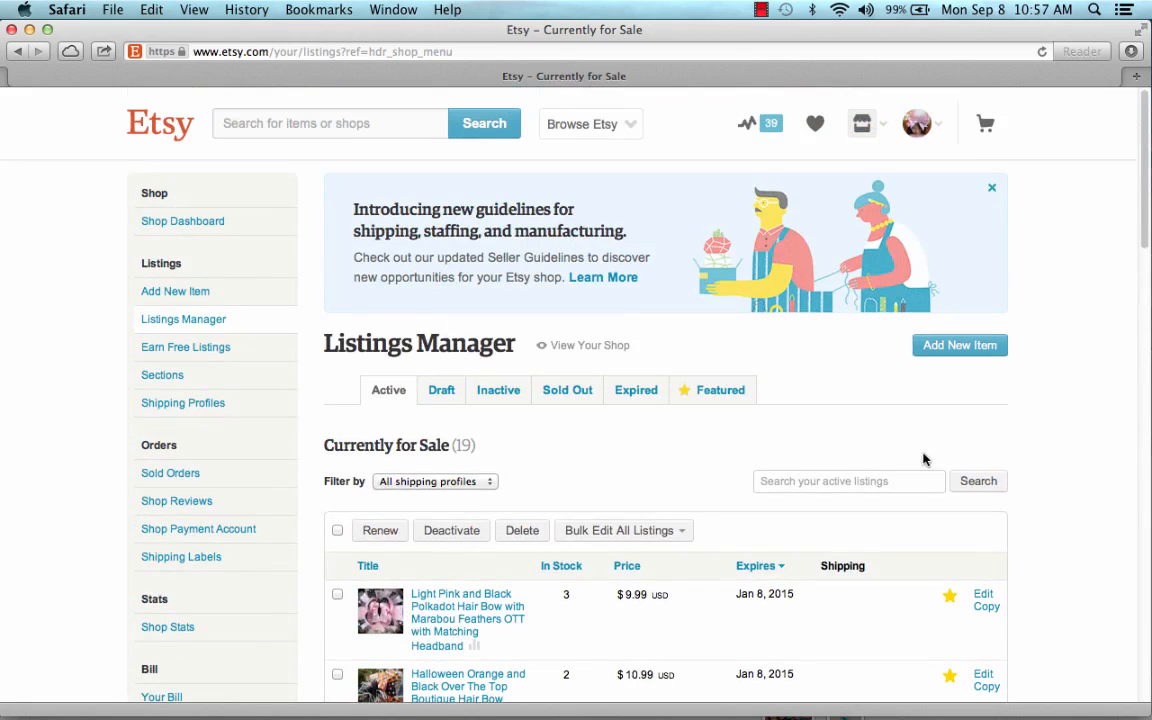
Return to the public shop page and check the updated featured items and the full list of items.
click(862, 123)
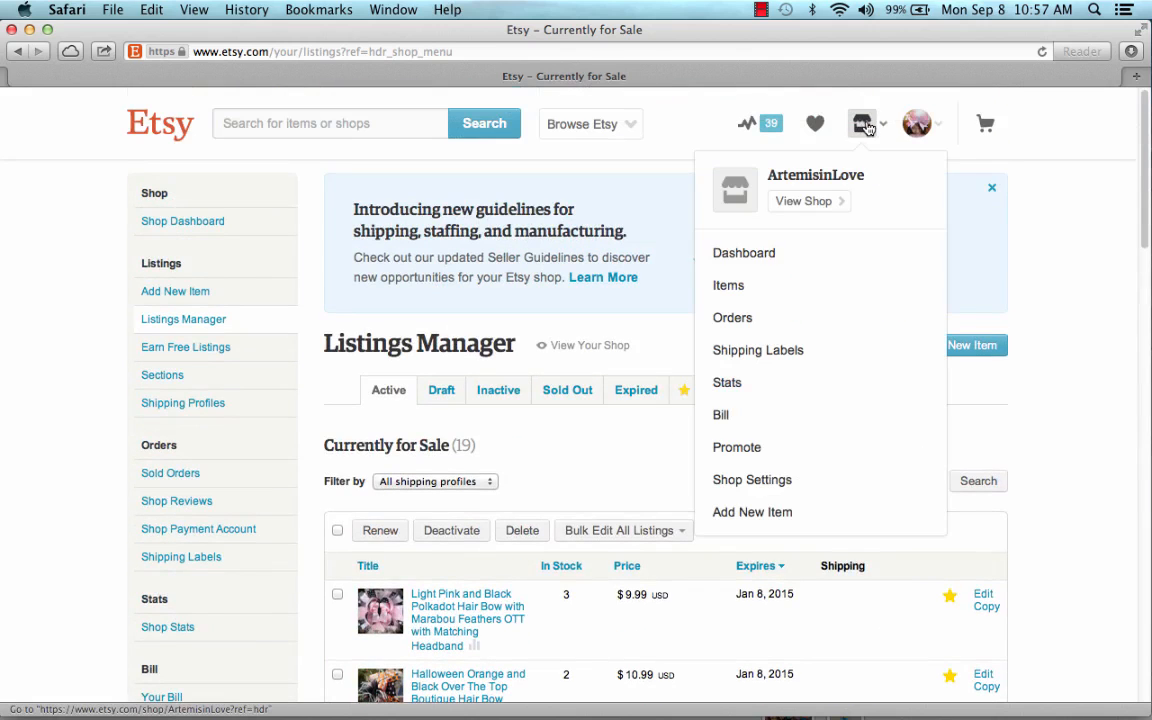
click(806, 201)
scroll(738, 347, down, 5)
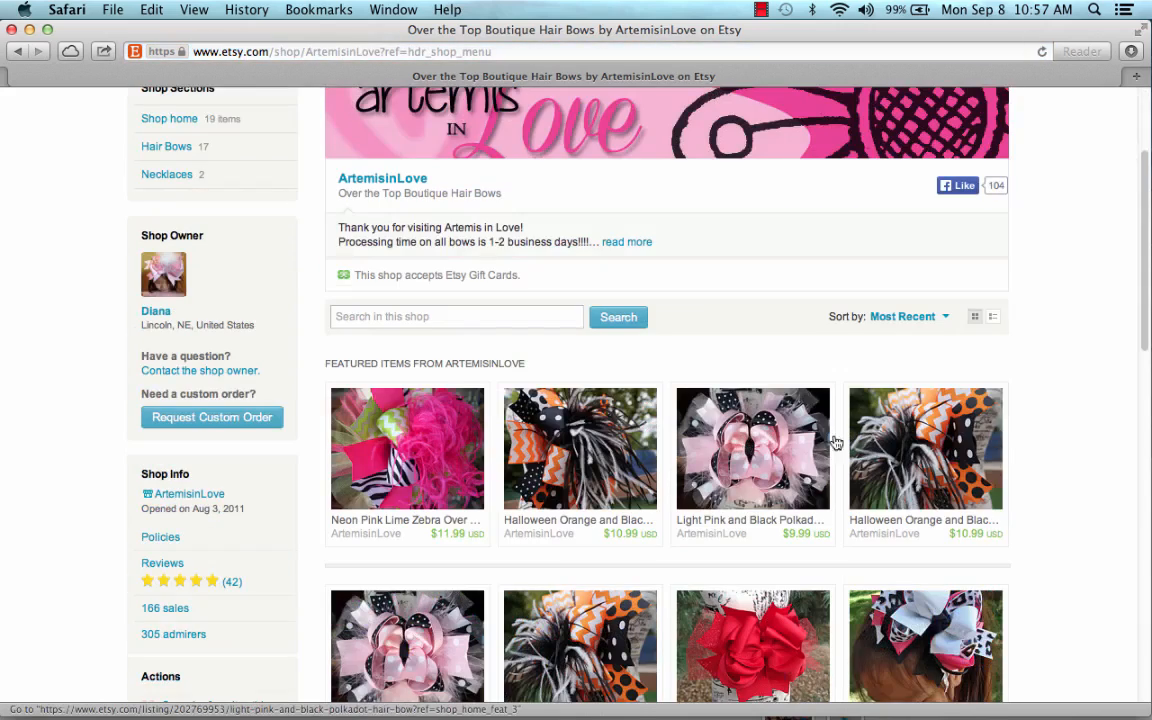
scroll(728, 365, down, 15)
scroll(728, 368, up, 10)
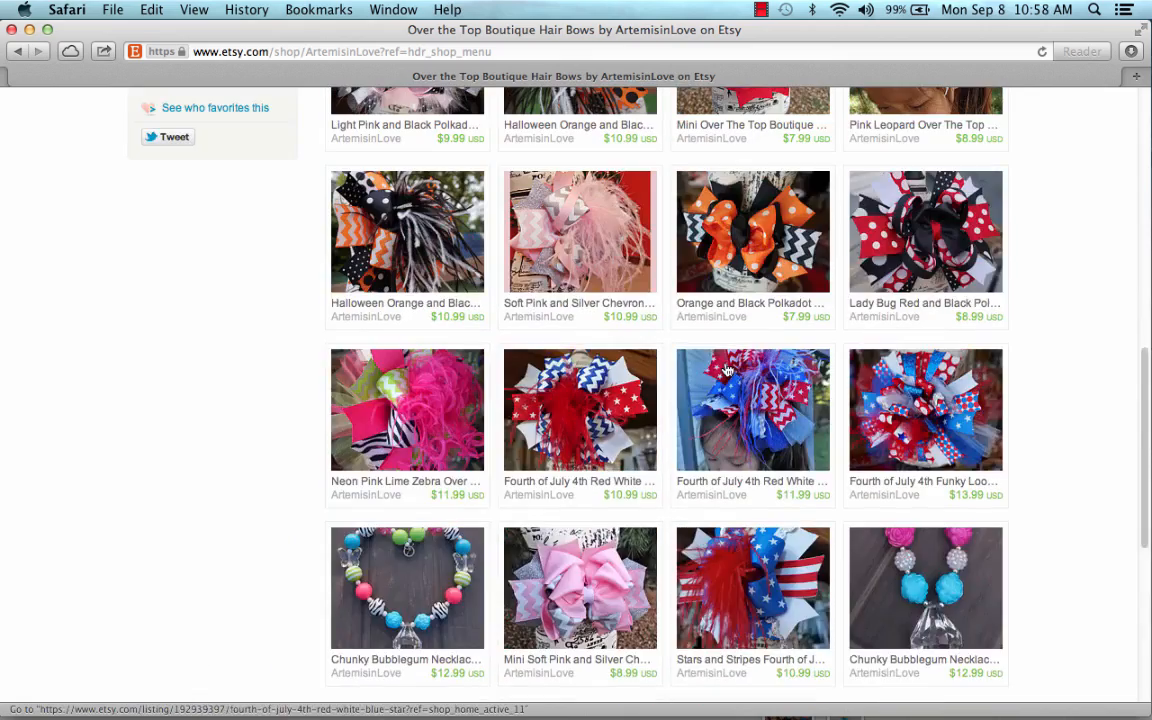
scroll(728, 372, up, 5)
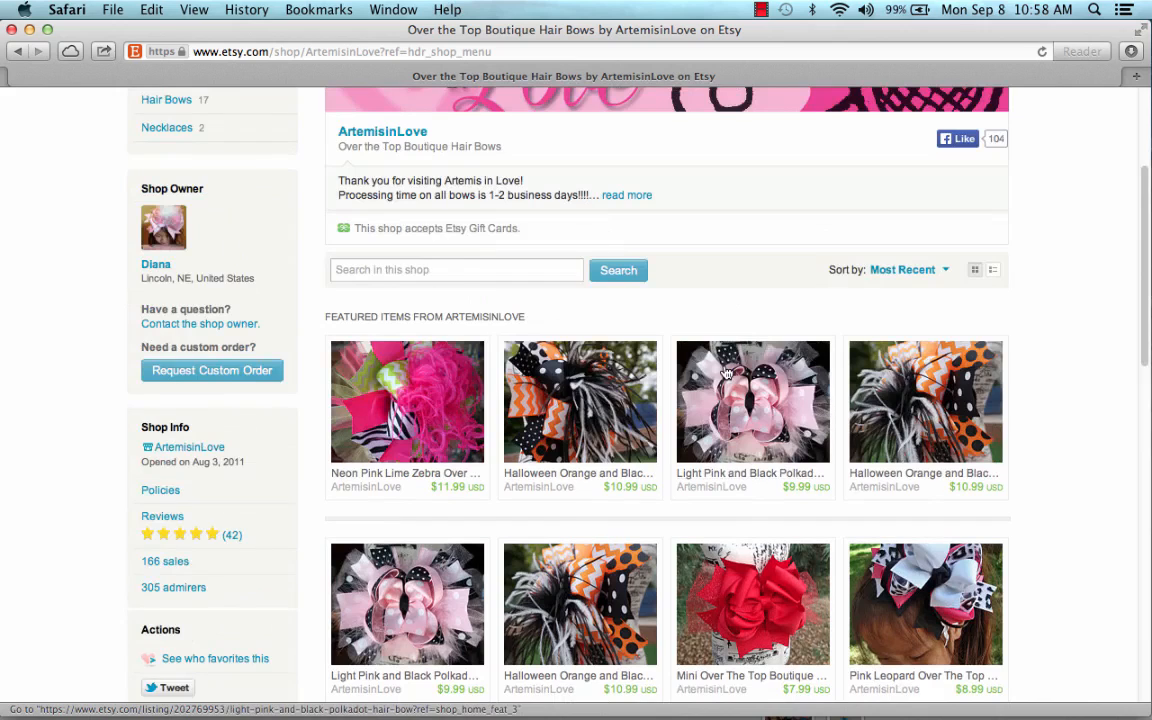
scroll(1105, 338, up, 3)
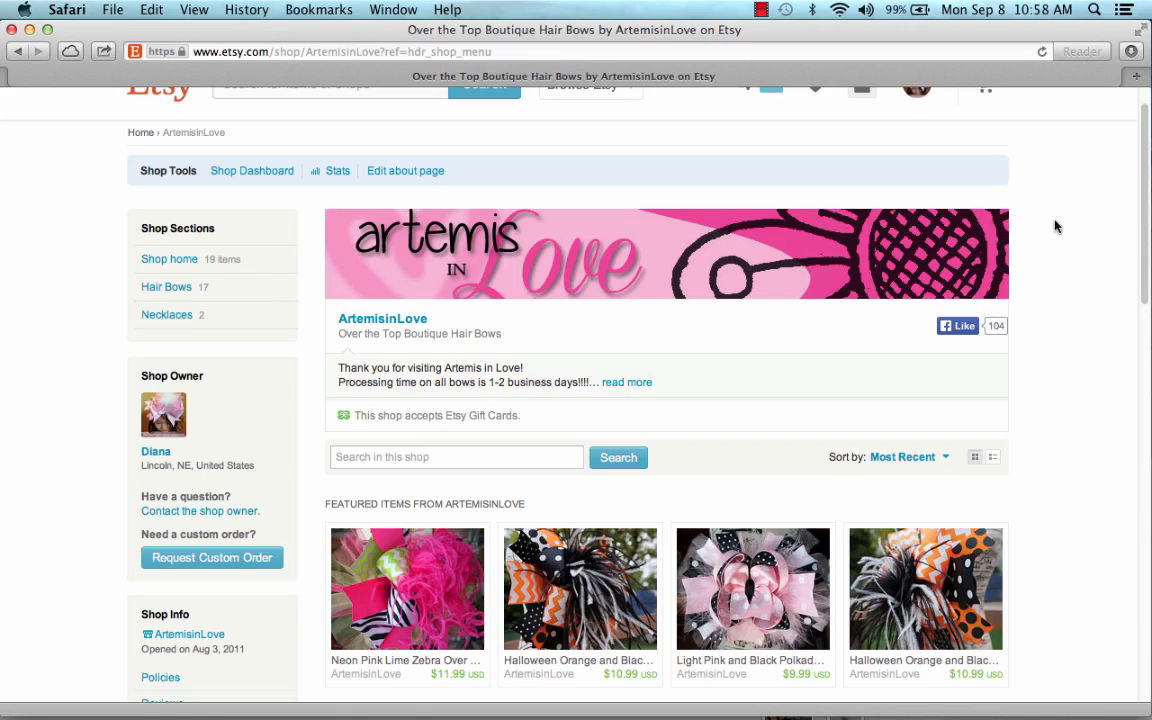
scroll(1055, 227, up, 2)
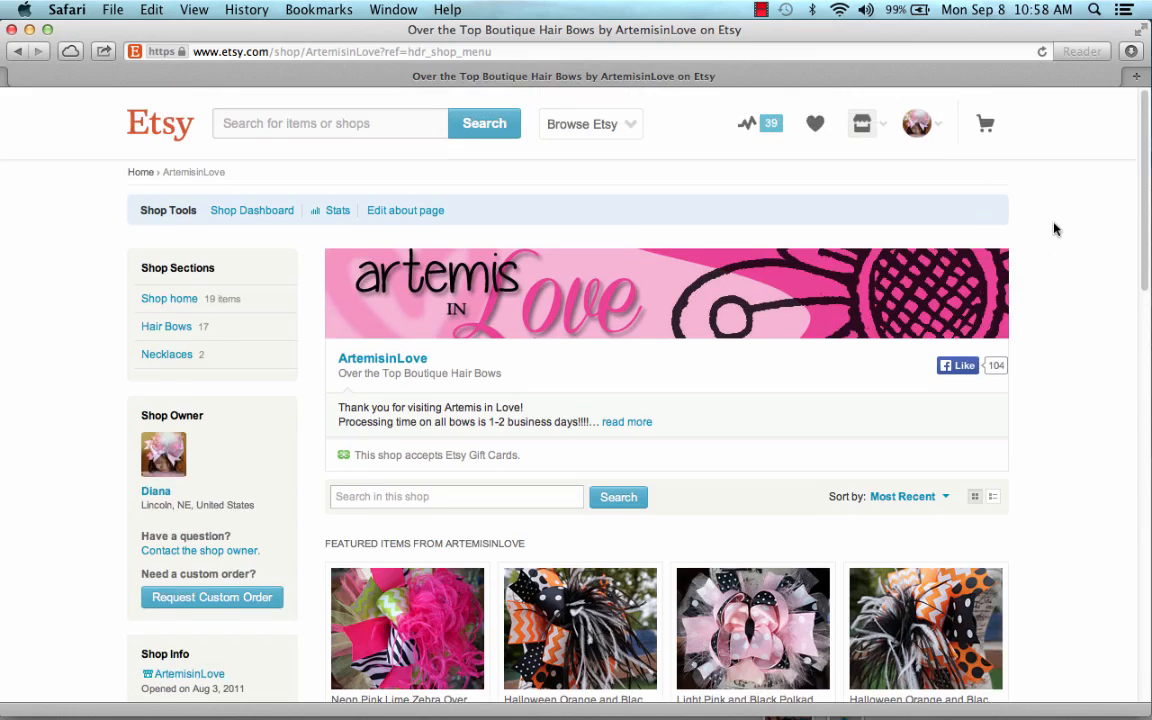
click(928, 131)
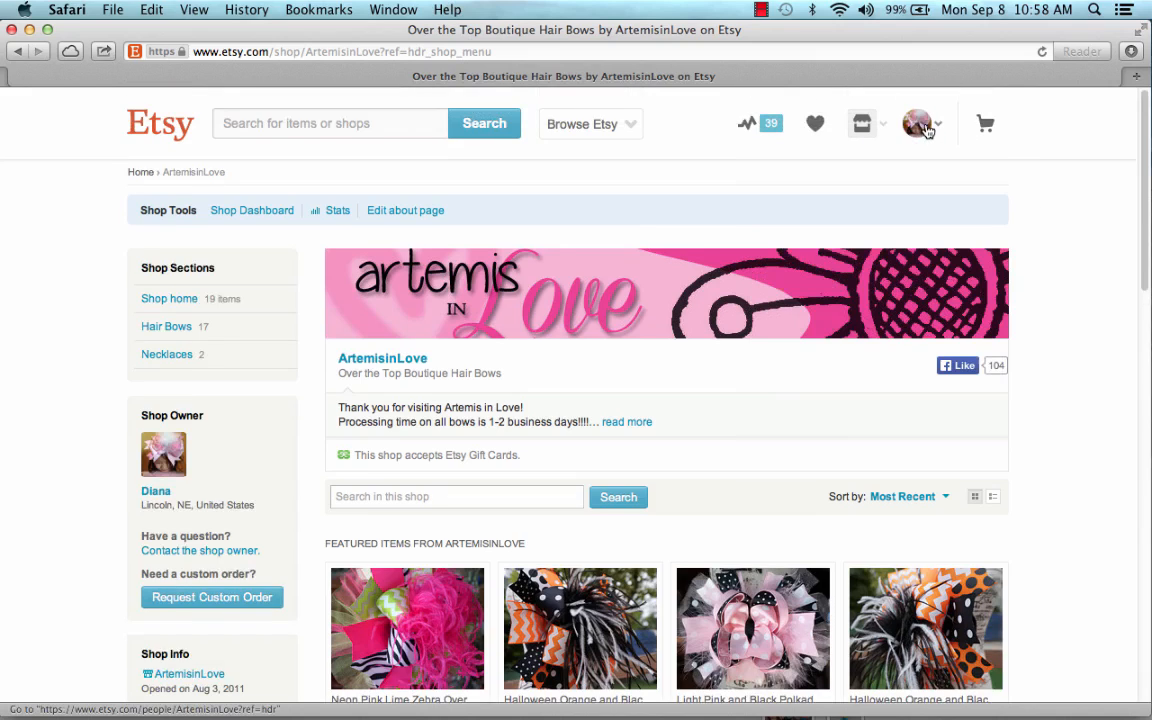